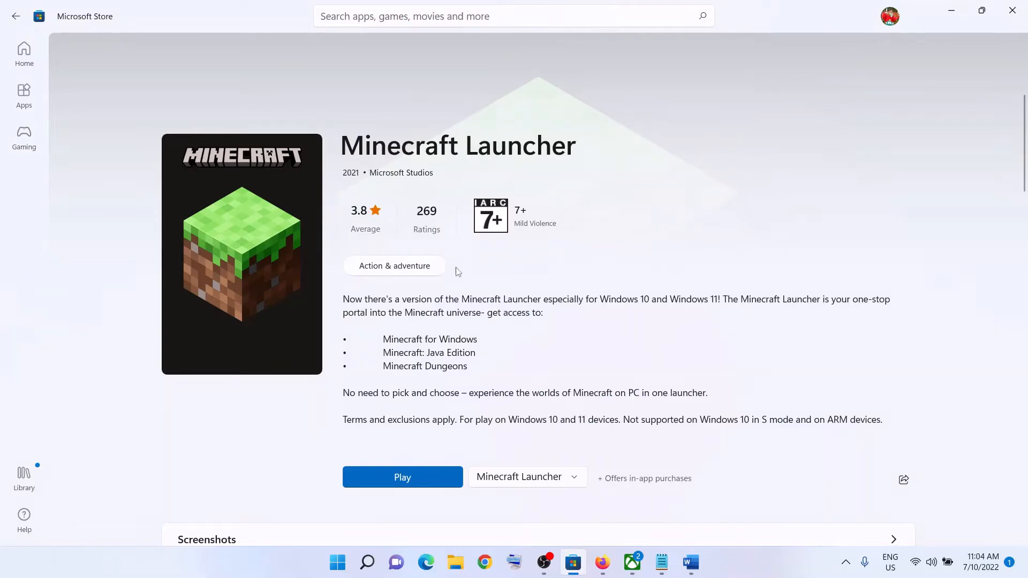
# - In Word, highlight error code 0x80073cf9 and the Step 1 note about using the same account, and minimize the document
pyautogui.click(691, 563)
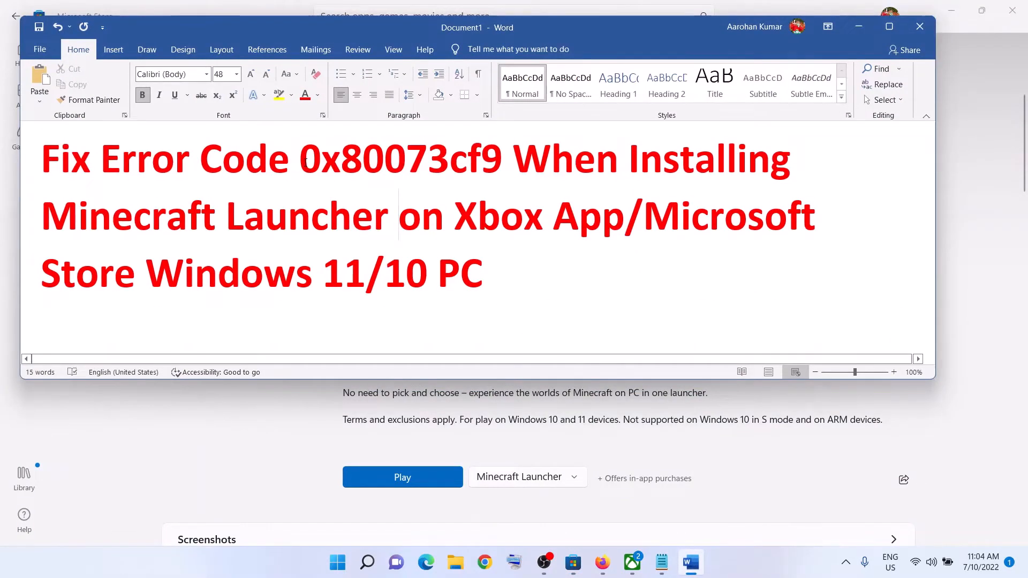
pyautogui.moveTo(300, 166); pyautogui.dragTo(502, 163)
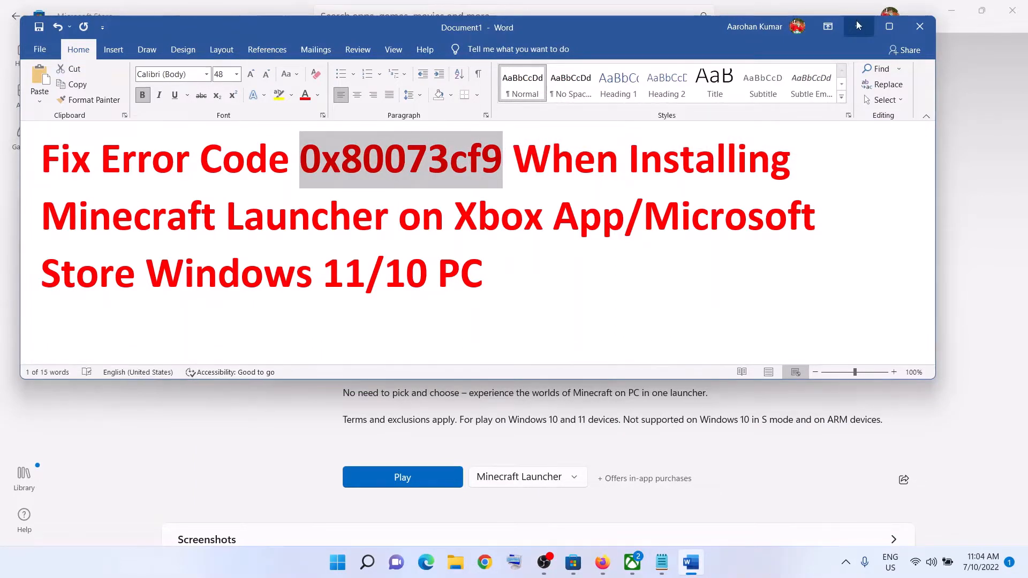
pyautogui.click(765, 428)
pyautogui.click(764, 568)
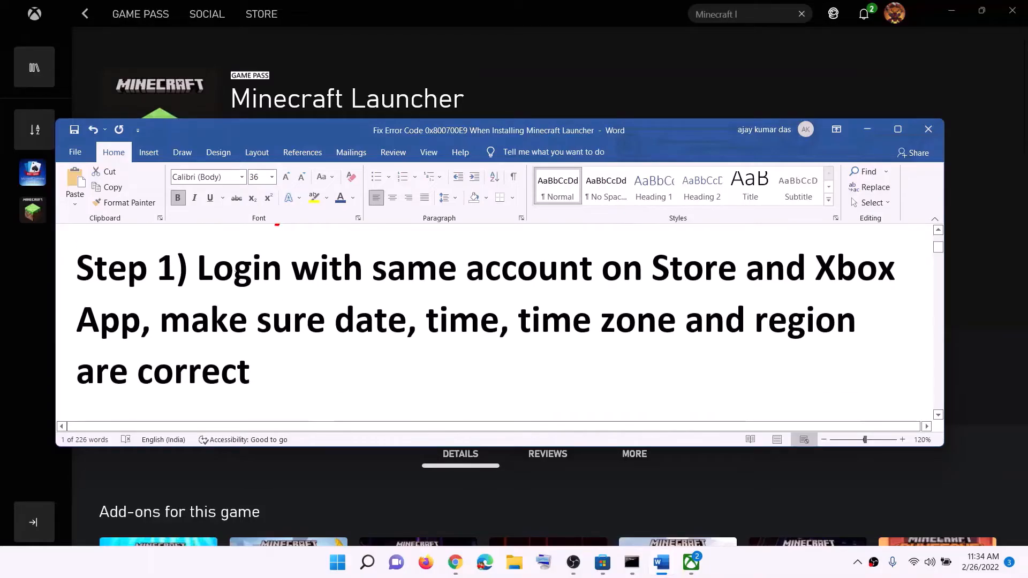
pyautogui.moveTo(224, 271); pyautogui.dragTo(712, 272)
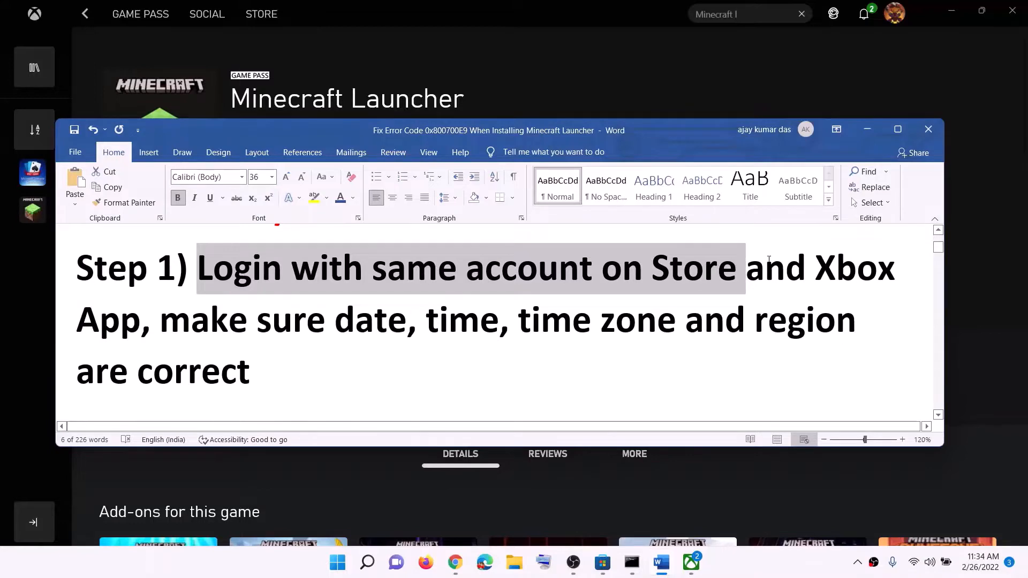
pyautogui.click(867, 129)
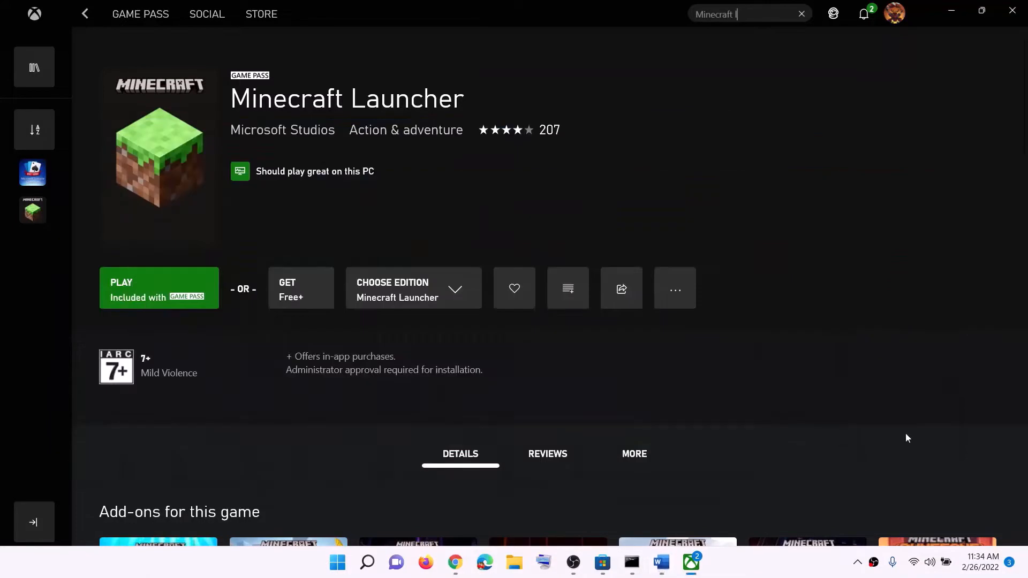
# - Switch to Microsoft Store and sign out of the current account
pyautogui.click(603, 567)
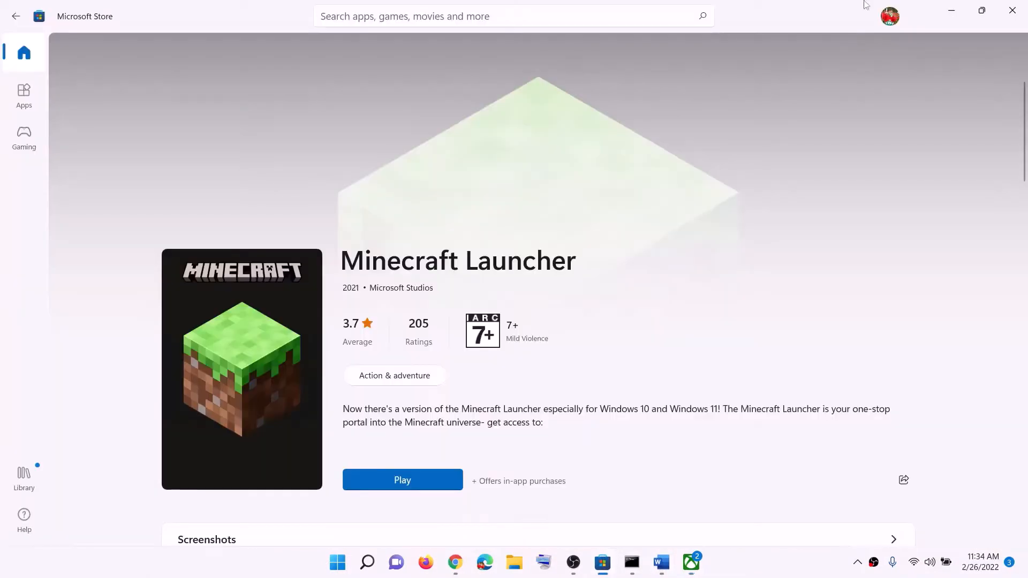
pyautogui.click(891, 17)
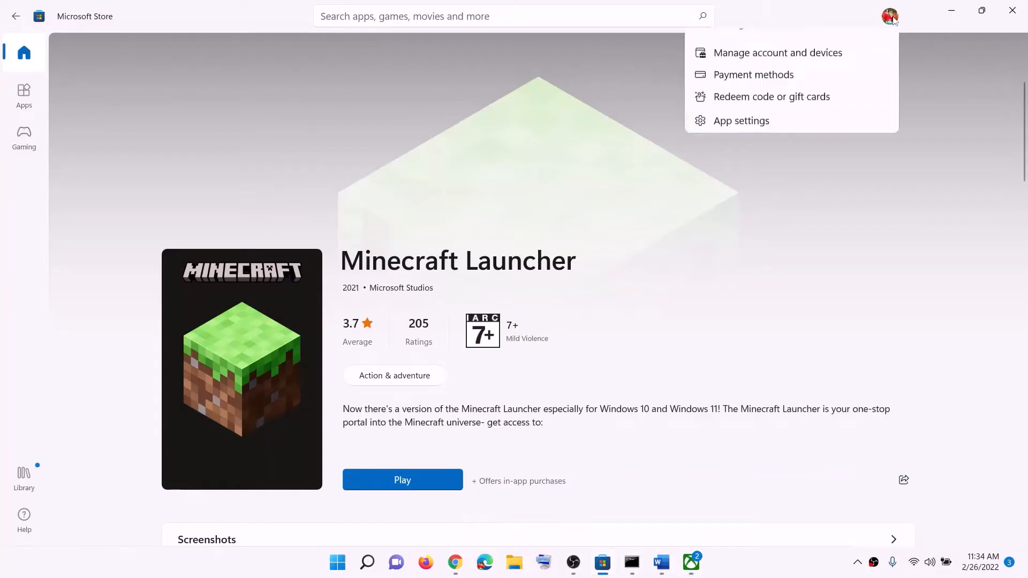
pyautogui.click(751, 77)
# - Sign back in to the Store with the existing account, entering the account PIN to verify identity
pyautogui.click(751, 43)
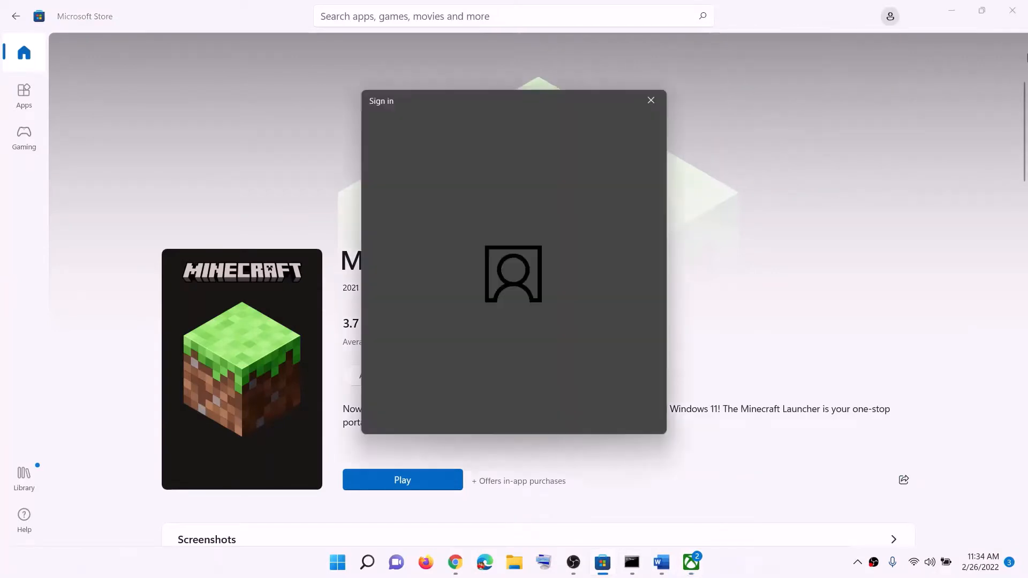
pyautogui.click(582, 407)
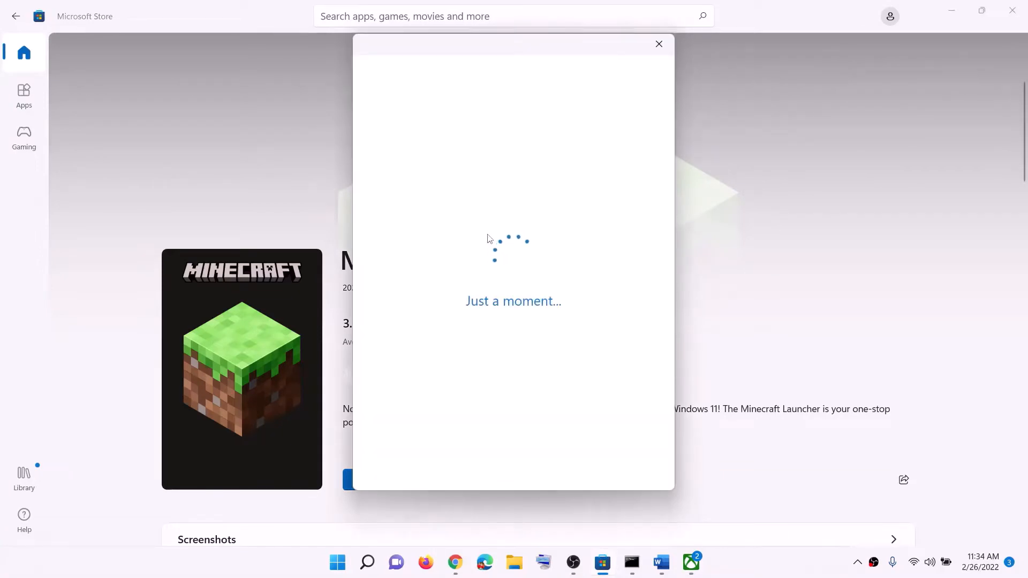
pyautogui.click(462, 277)
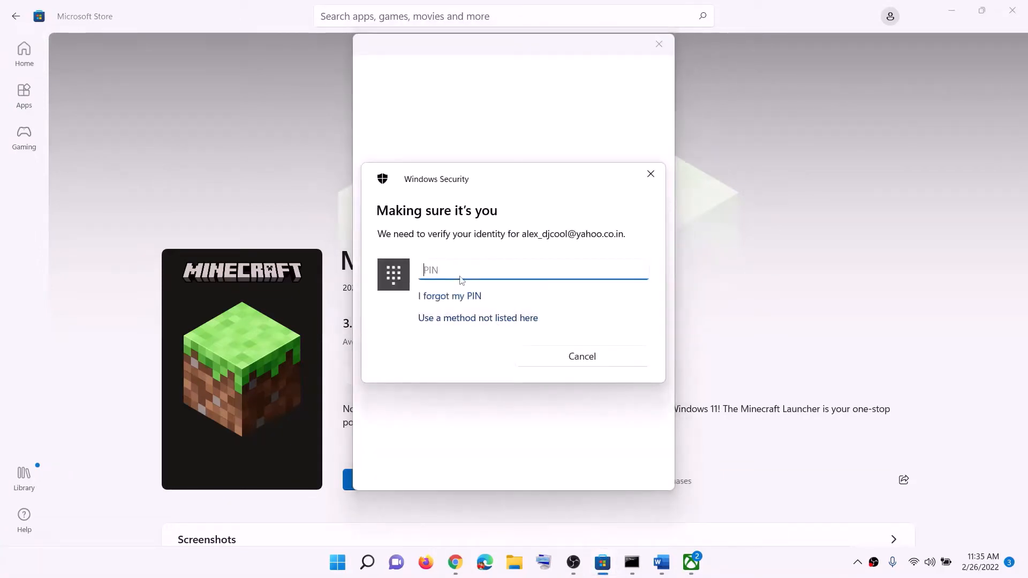
pyautogui.write('••••')
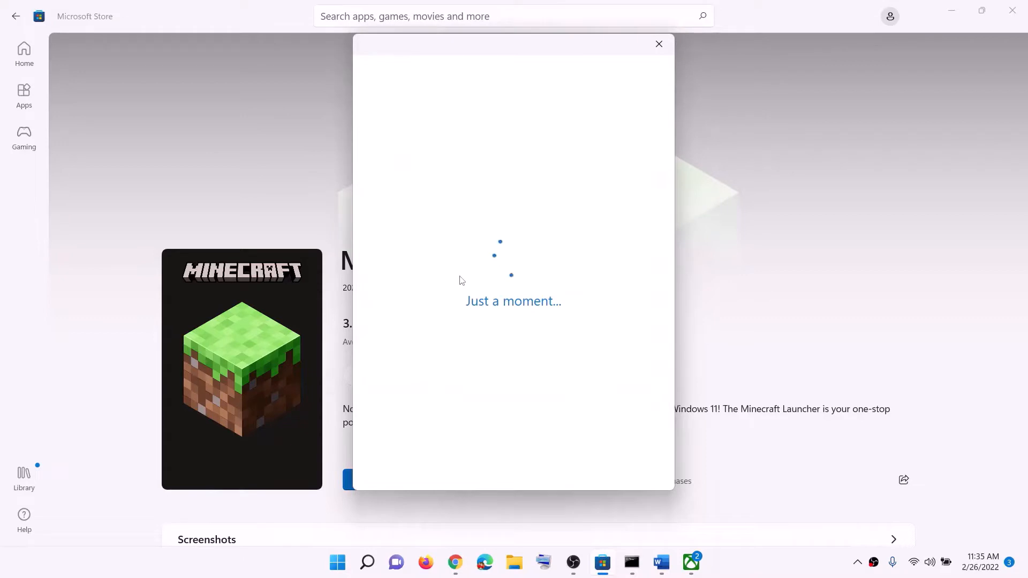
# - Switch to the Xbox app, sign out of the profile, and sign back in with the Store account
pyautogui.click(696, 565)
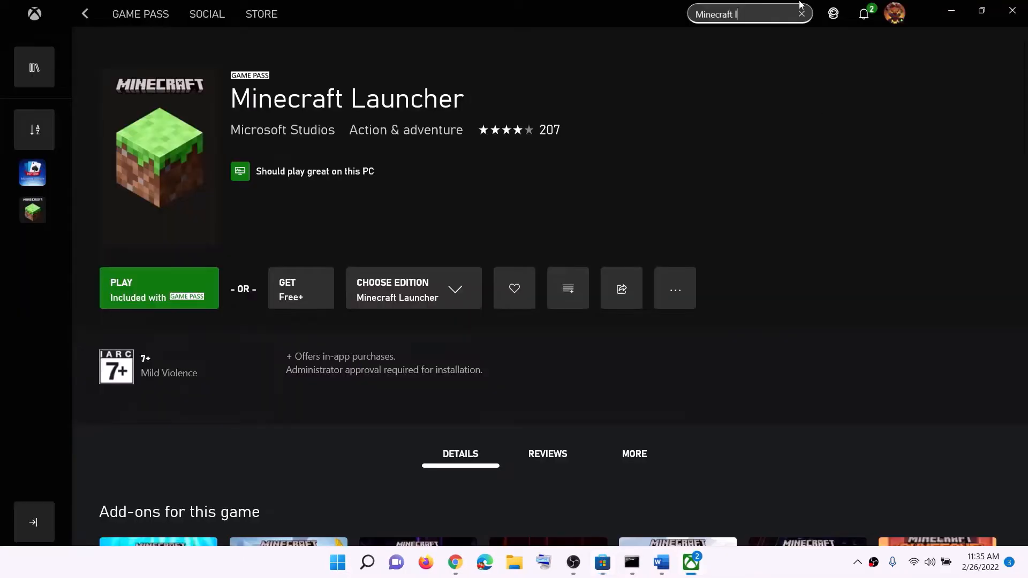
pyautogui.click(897, 20)
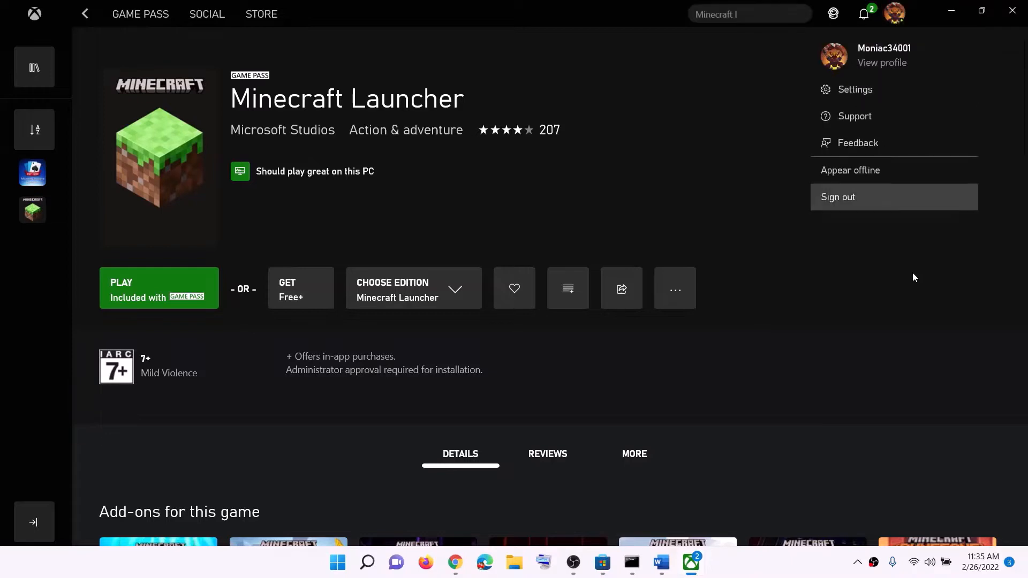
pyautogui.click(859, 200)
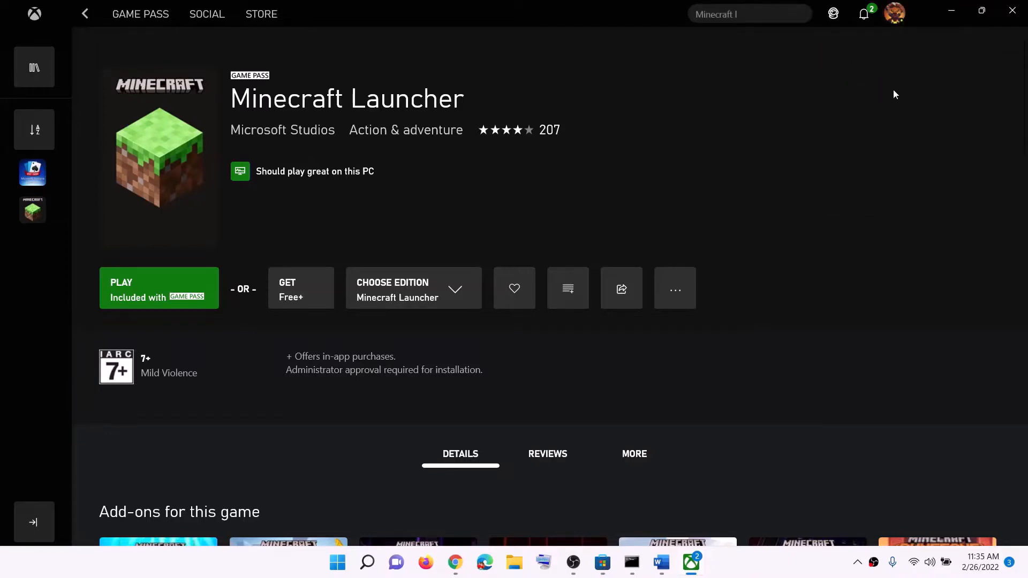
pyautogui.click(895, 19)
pyautogui.click(844, 130)
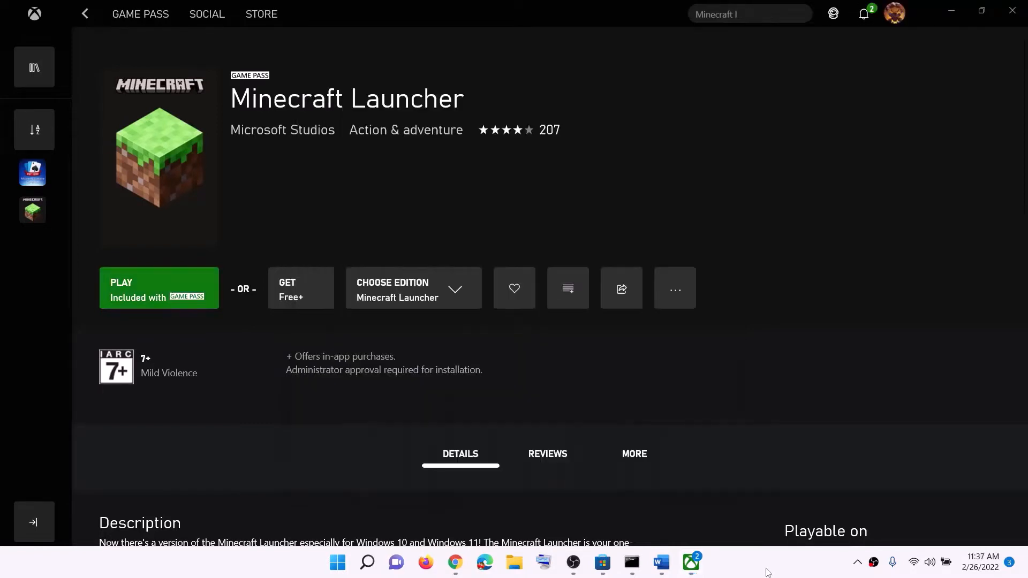
# - Switch to Word, highlight the note on correct date, time, time zone and region, and minimize the document
pyautogui.click(661, 562)
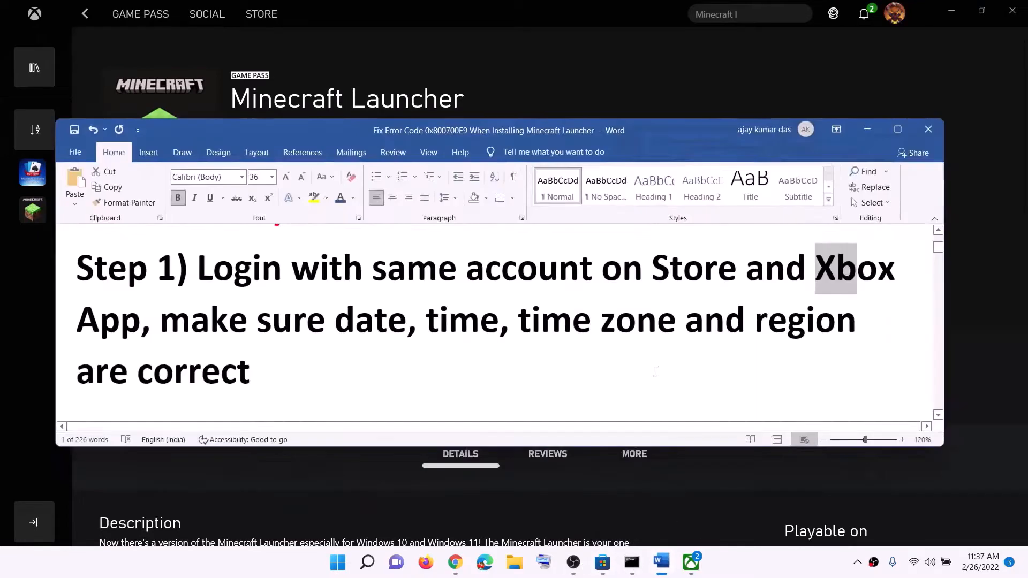
pyautogui.moveTo(227, 327); pyautogui.dragTo(252, 372)
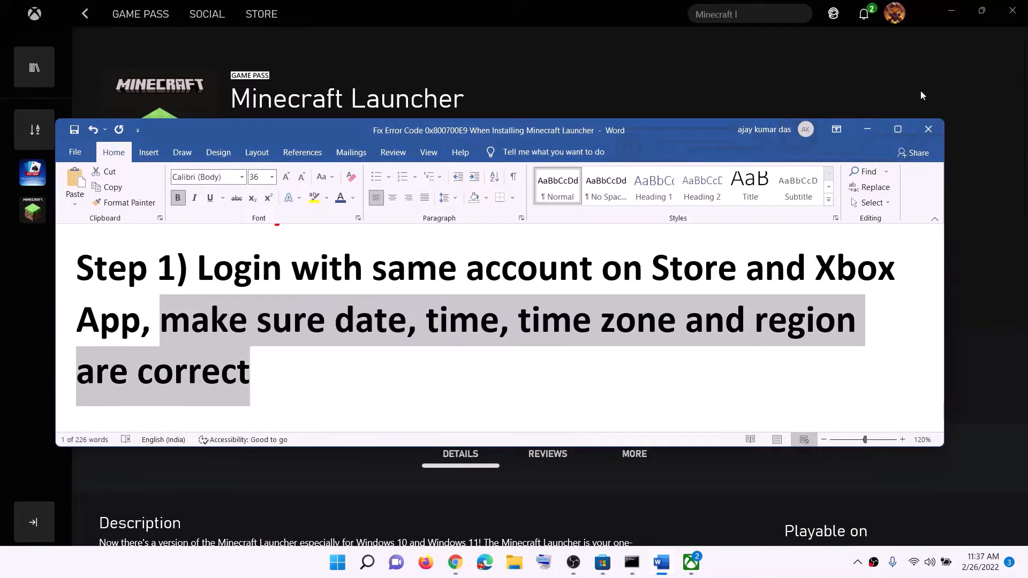
pyautogui.click(867, 129)
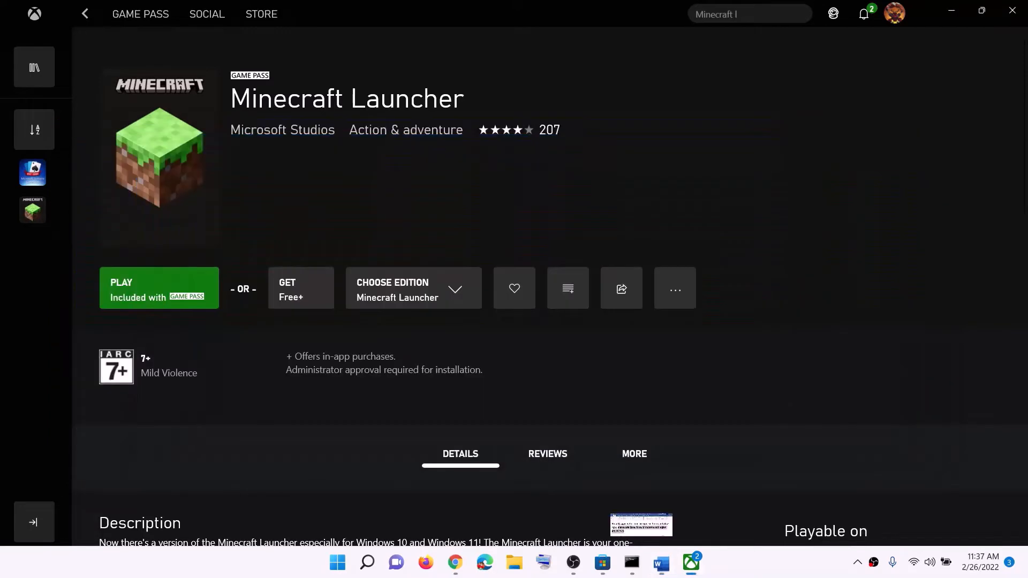
# - Open the Windows date and time settings, check the time zone, and synchronize the clock with the time server
pyautogui.rightClick(977, 568)
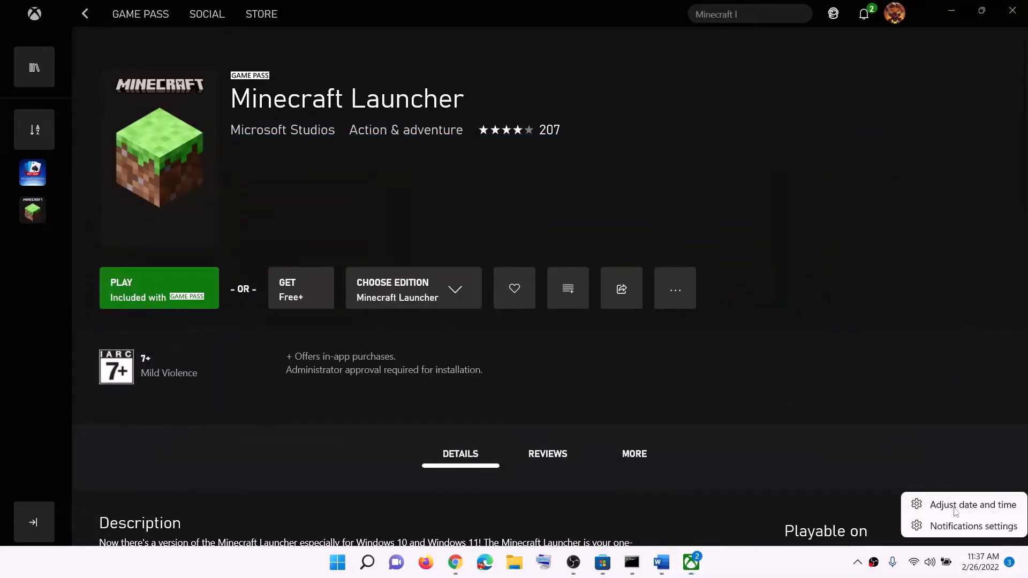
pyautogui.click(970, 505)
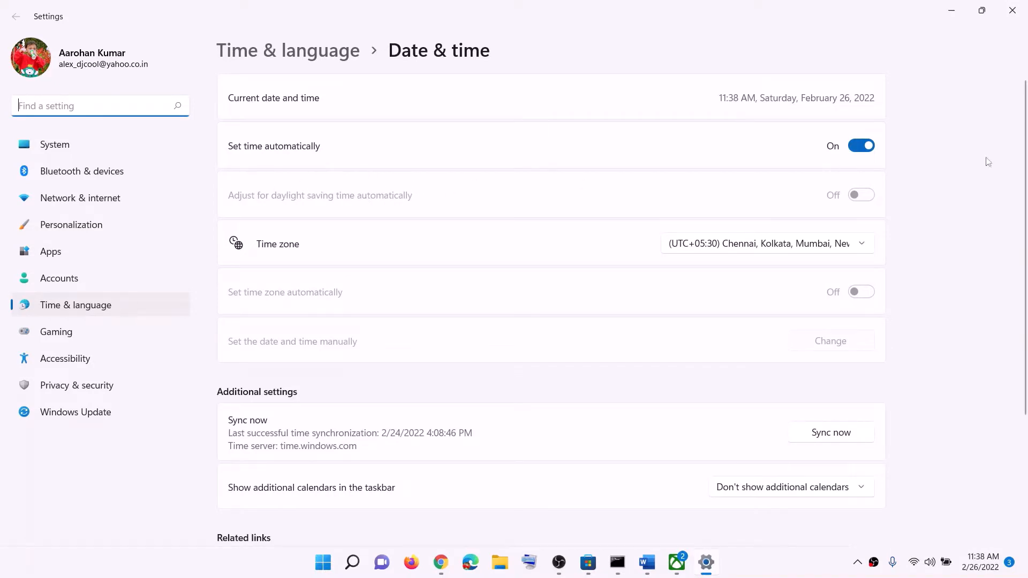
pyautogui.click(760, 253)
pyautogui.click(768, 250)
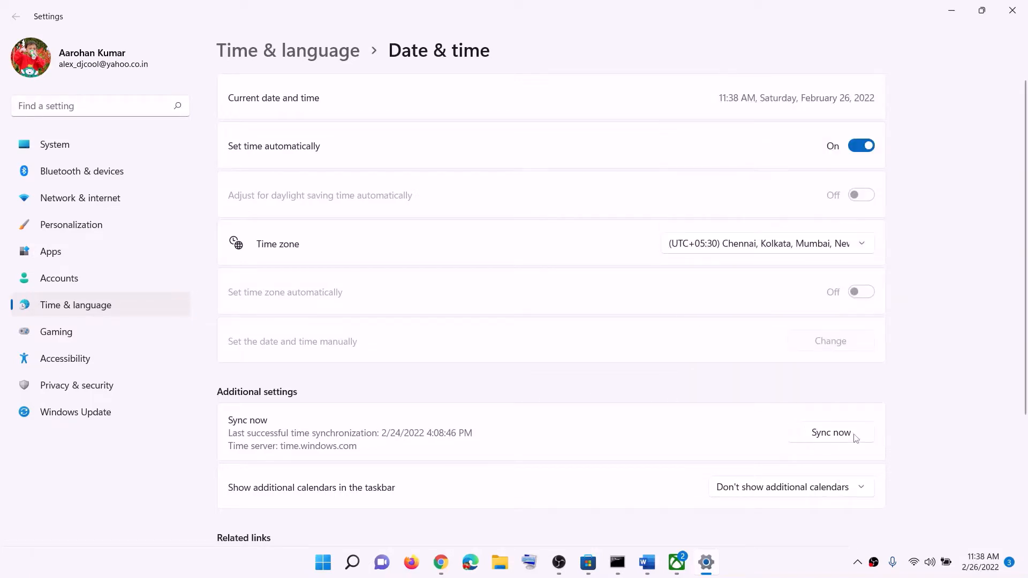
pyautogui.click(854, 436)
pyautogui.click(841, 446)
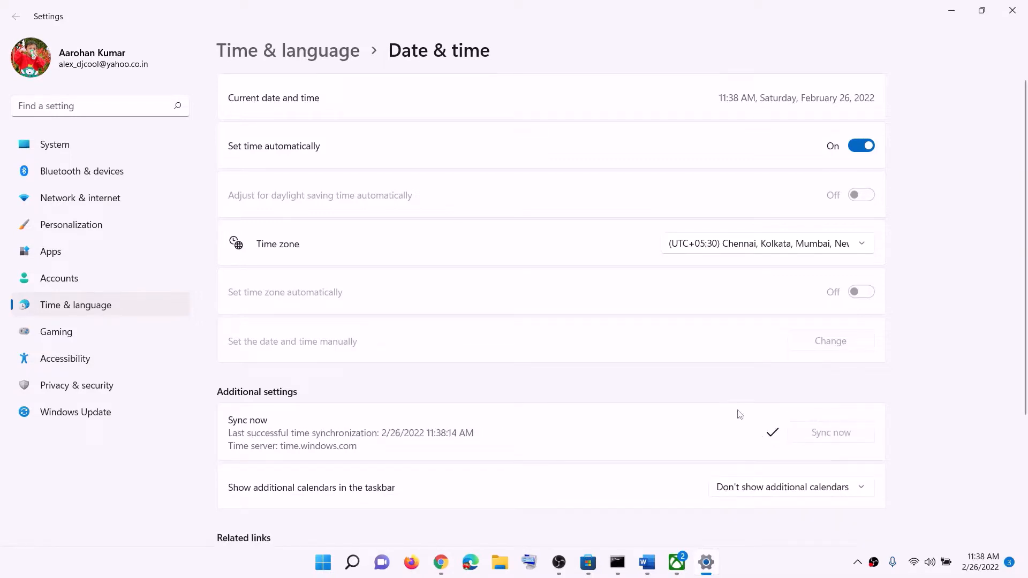
# - Check the country or region choice in the Language & region settings and close Settings
pyautogui.click(131, 309)
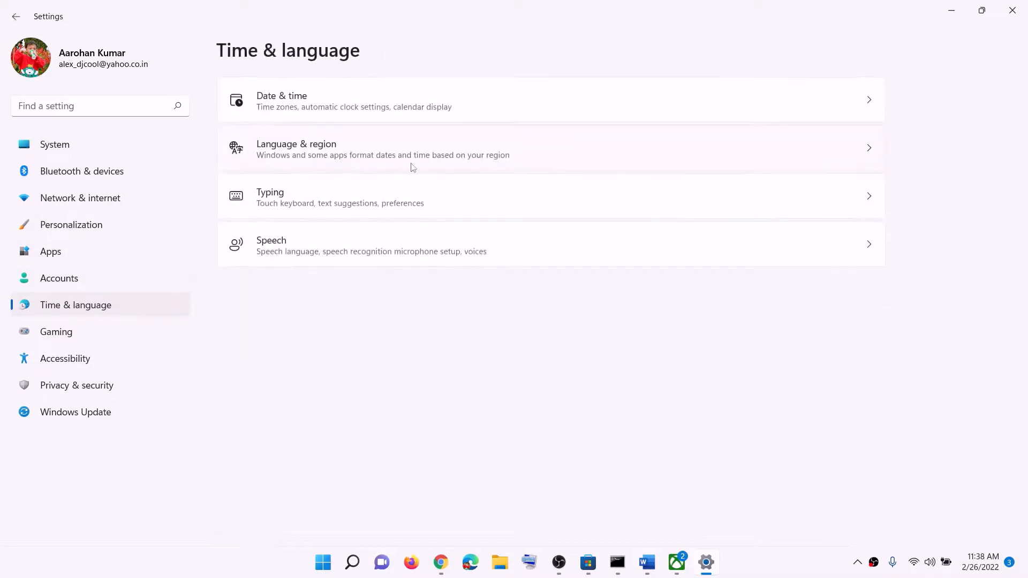
pyautogui.click(295, 161)
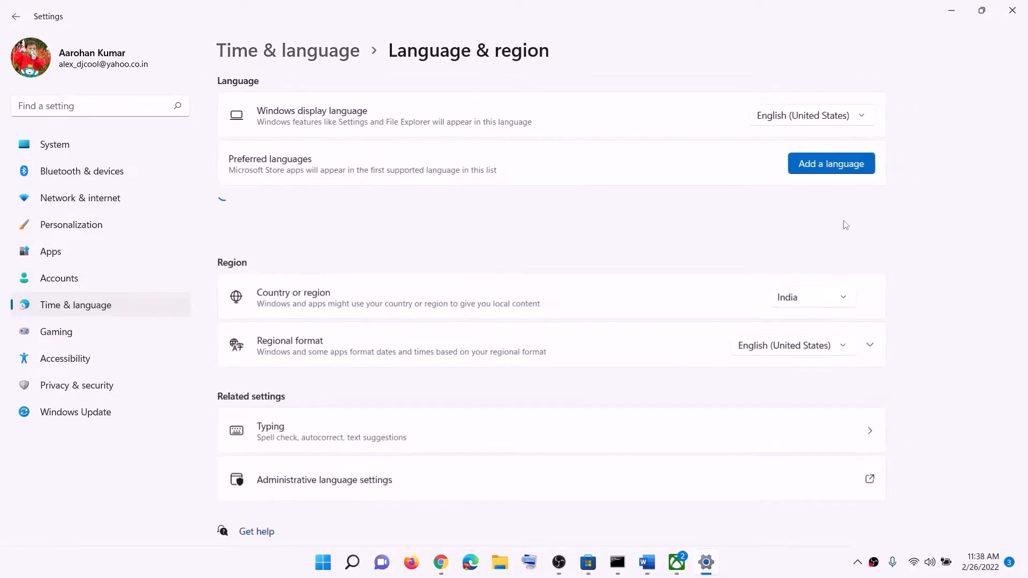
pyautogui.click(835, 299)
pyautogui.click(976, 262)
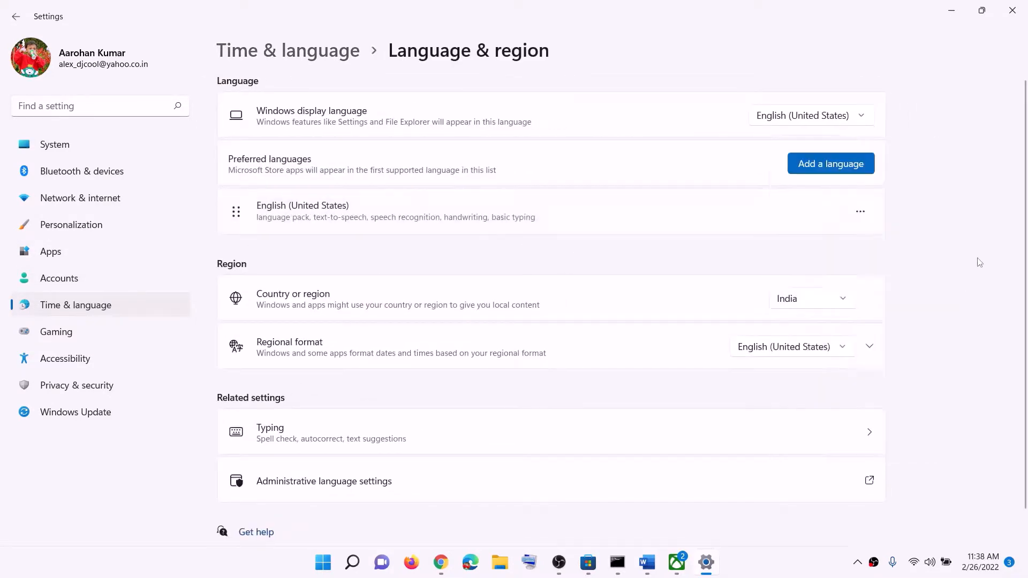
pyautogui.click(1012, 10)
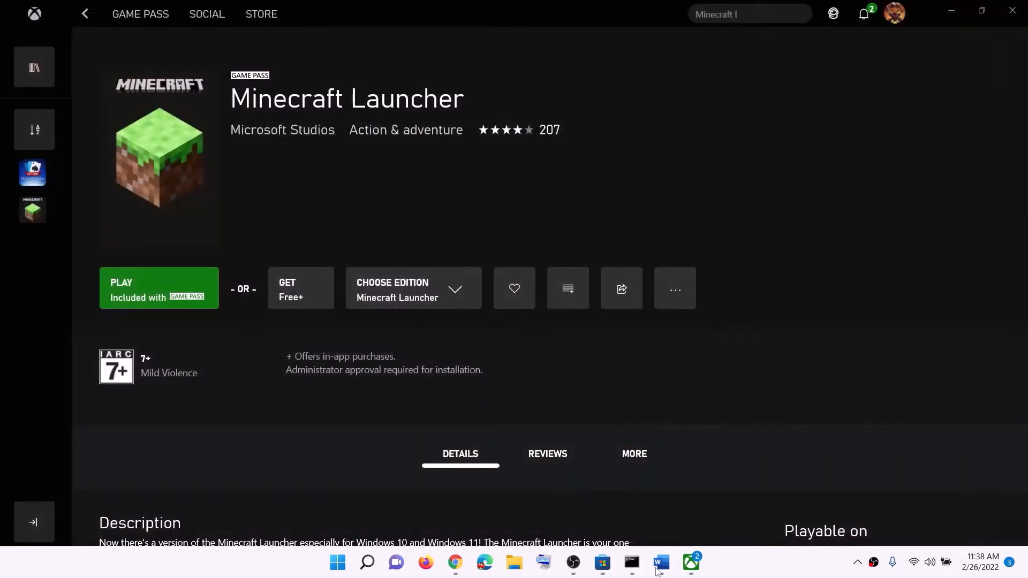
# - Review Step 2 in the Word notes and the Minecraft Launcher pages in Microsoft Store and the Xbox app
pyautogui.click(660, 563)
pyautogui.scroll(-4, 445, 335)
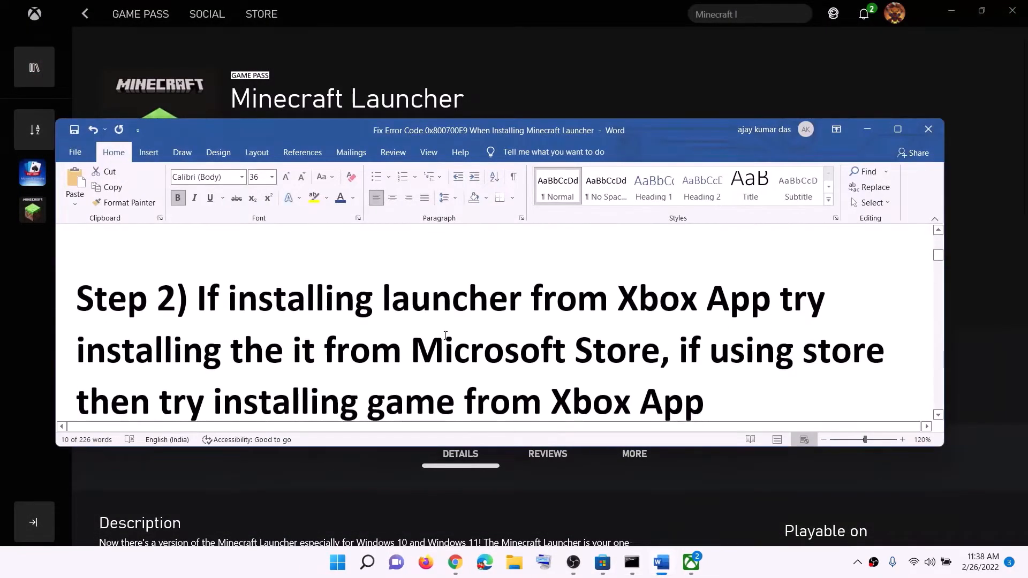
pyautogui.scroll(-1, 445, 336)
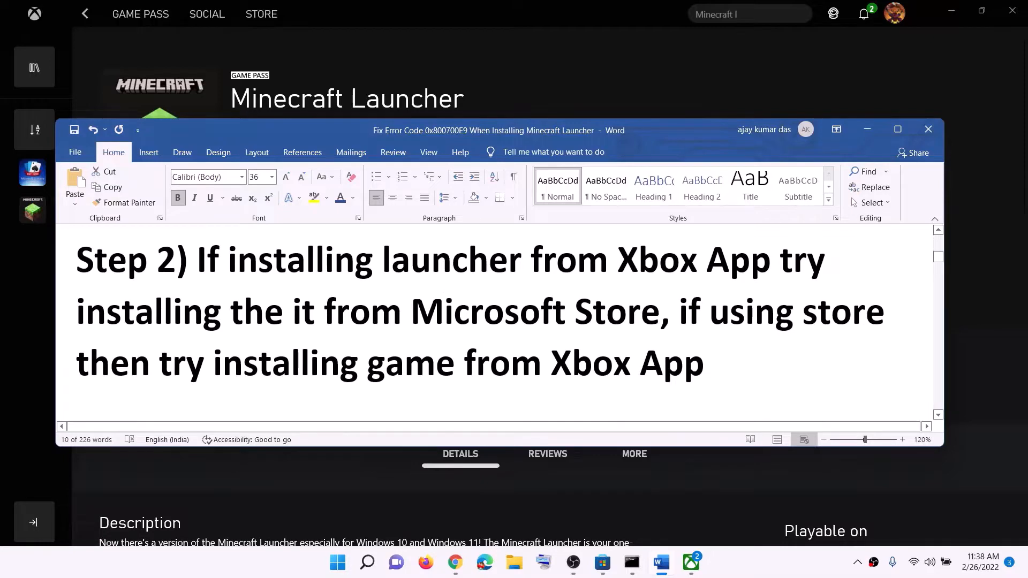
pyautogui.moveTo(729, 261); pyautogui.dragTo(382, 261)
pyautogui.click(603, 564)
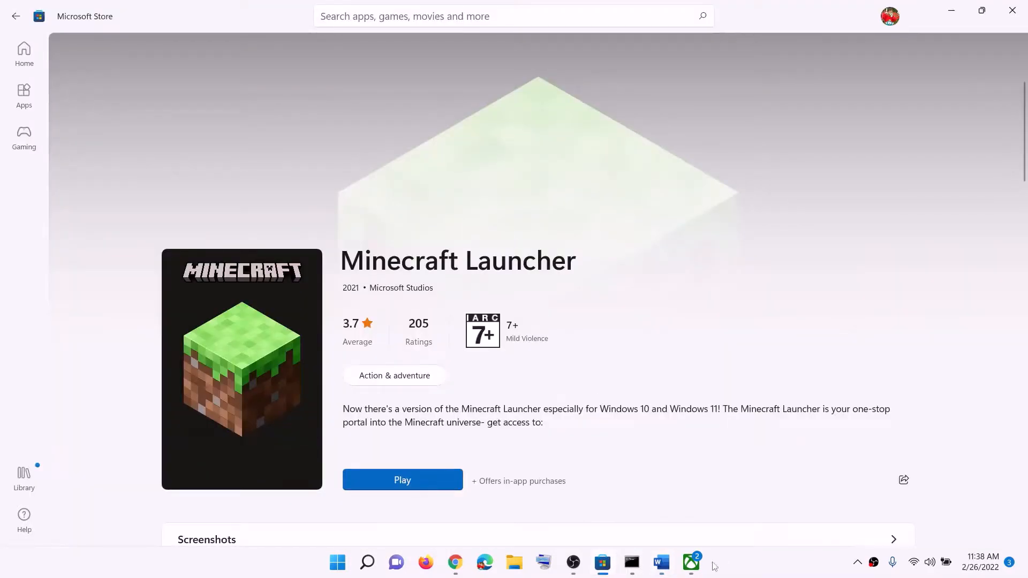
pyautogui.click(691, 562)
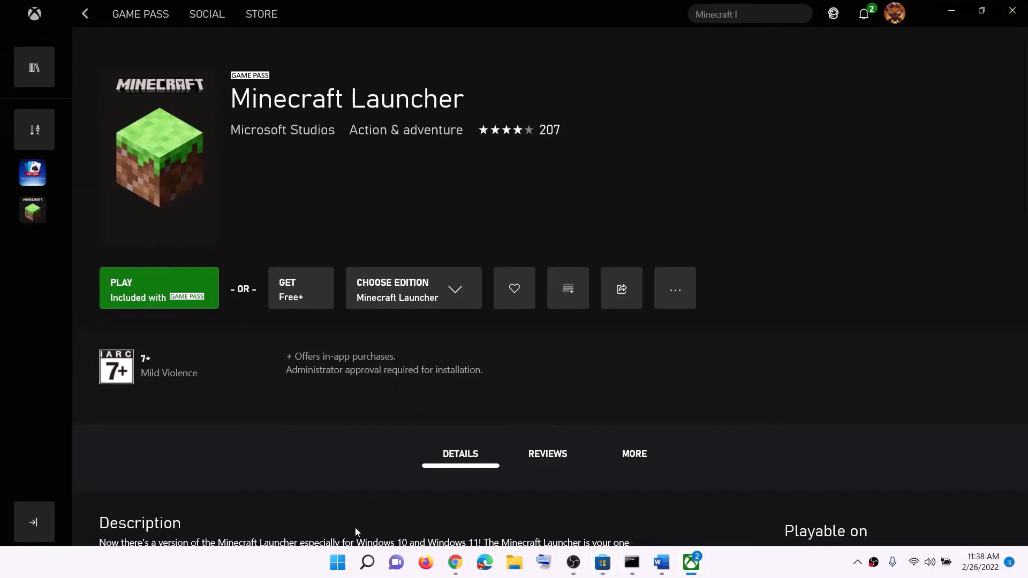
# - Search for "xbox" in Windows search and in Microsoft Store
pyautogui.click(339, 563)
pyautogui.write('xbox')
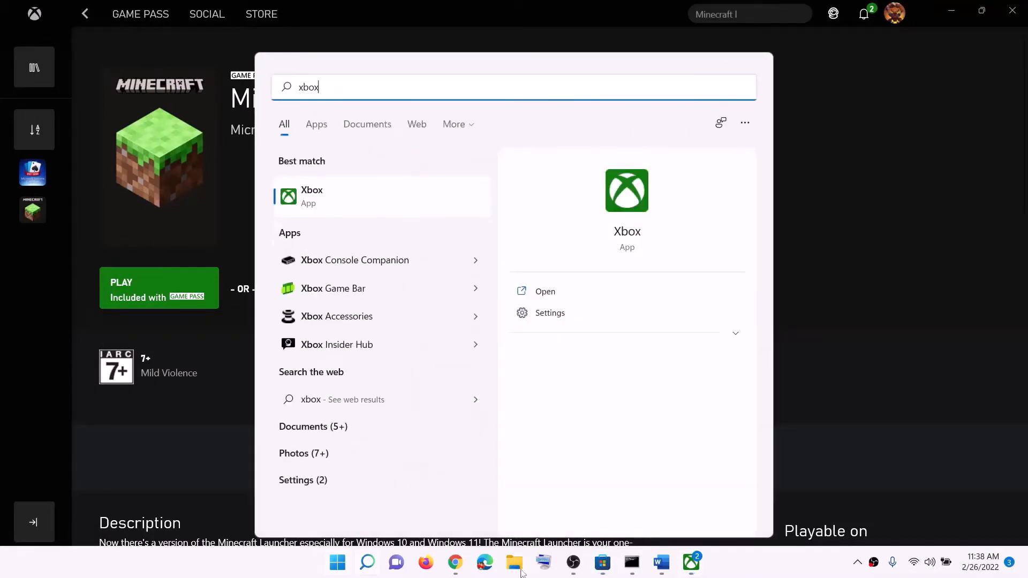
pyautogui.click(603, 563)
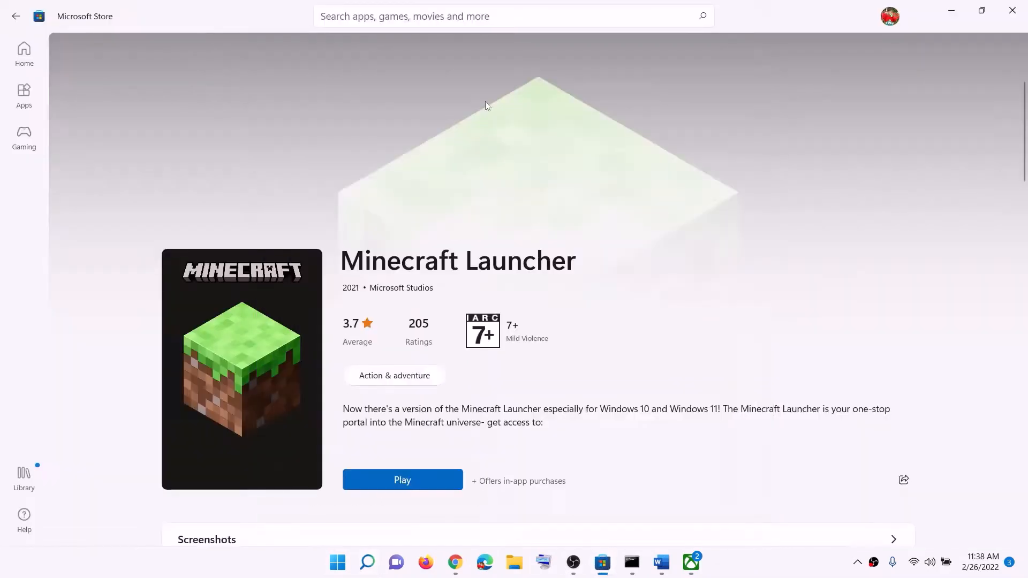
pyautogui.click(369, 19)
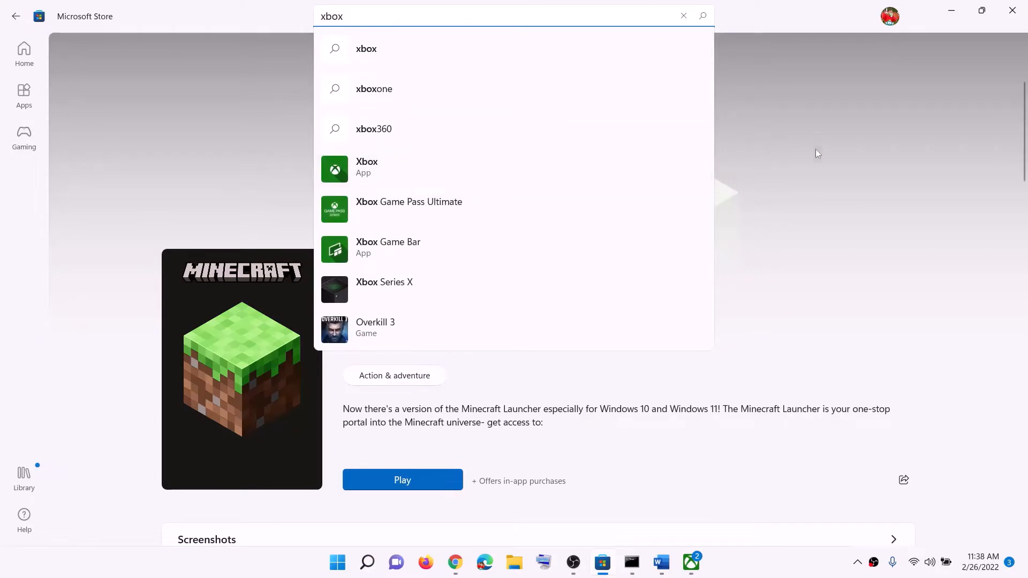
# - Switch to the Xbox app and highlight the Minecraft Launcher title on its game page
pyautogui.click(691, 562)
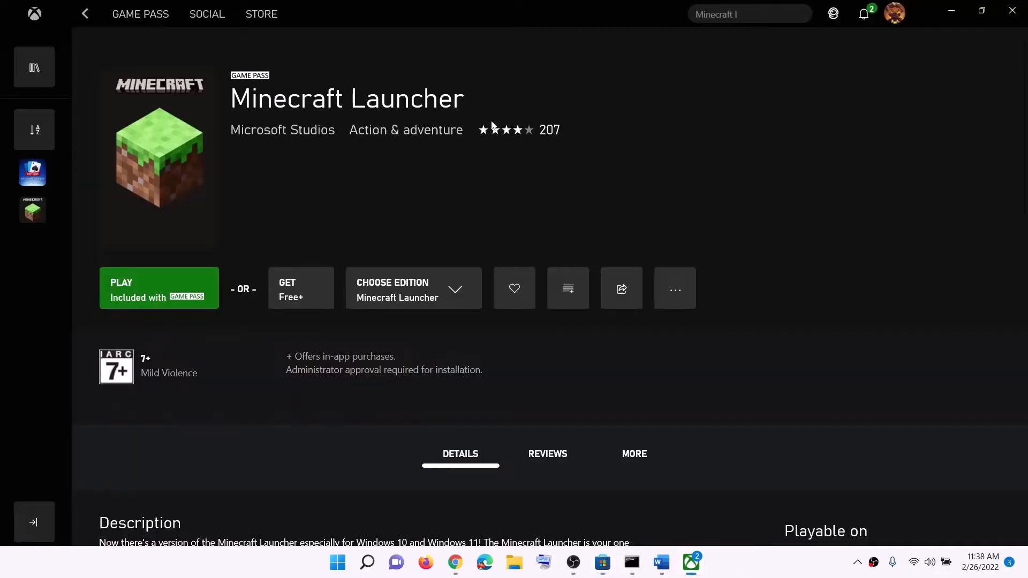
pyautogui.moveTo(227, 102); pyautogui.dragTo(464, 102)
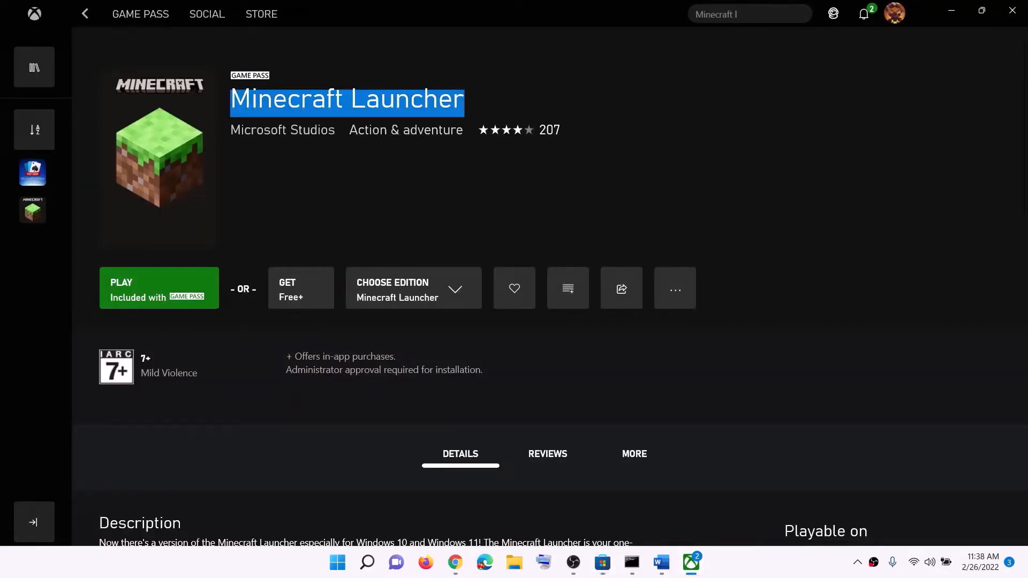
# - Highlight the Minecraft Launcher title again in the Xbox app, switch to Microsoft Store and clear its "xbox" search text
pyautogui.click(240, 105)
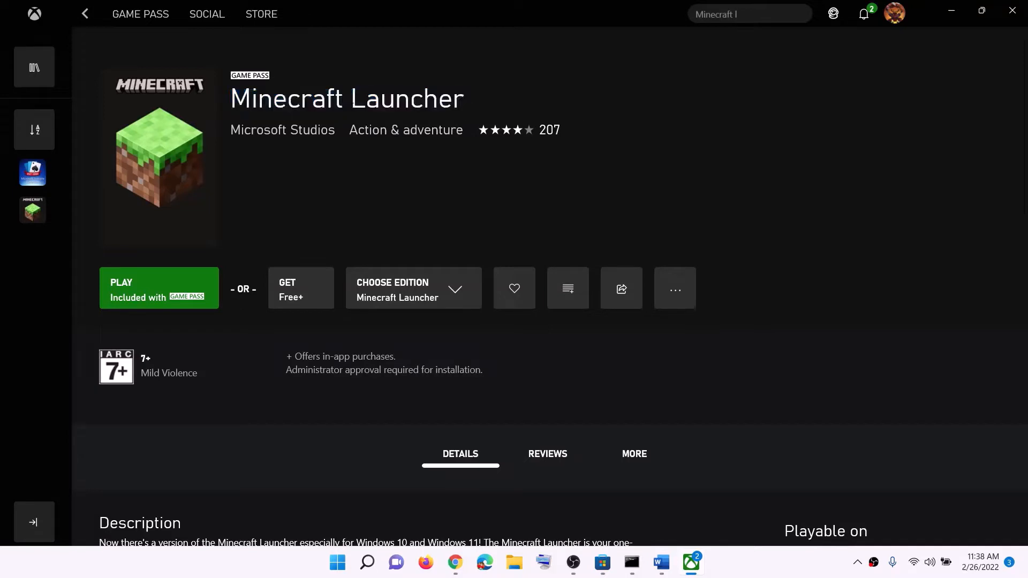
pyautogui.moveTo(230, 102); pyautogui.dragTo(465, 103)
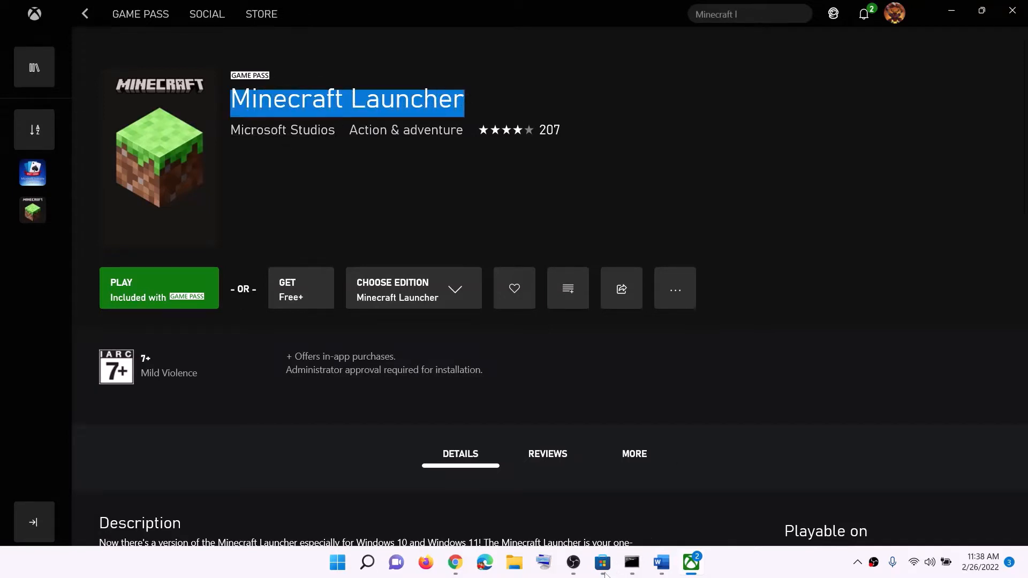
pyautogui.click(602, 572)
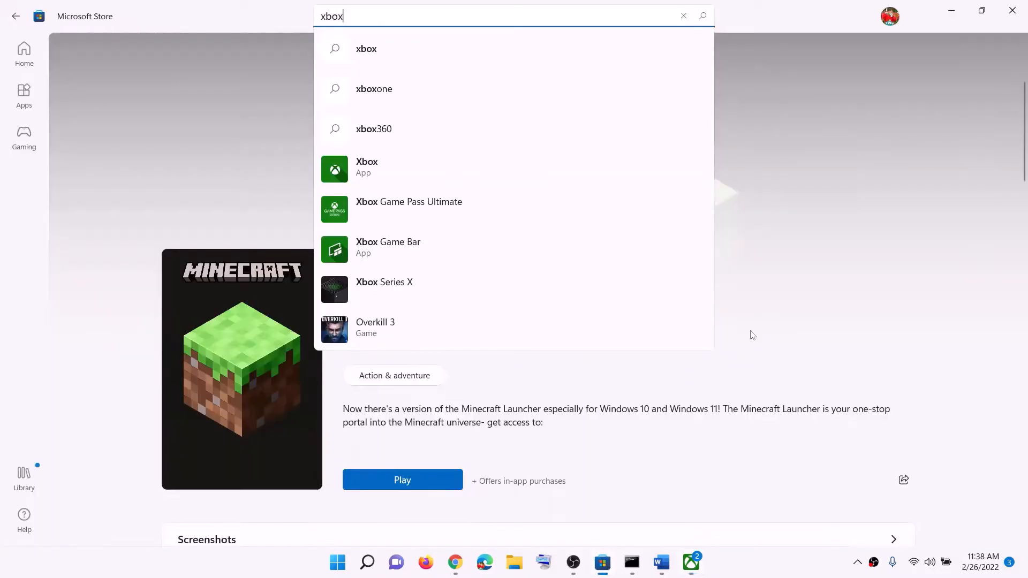
pyautogui.doubleClick(390, 16)
pyautogui.press('BackSpace')
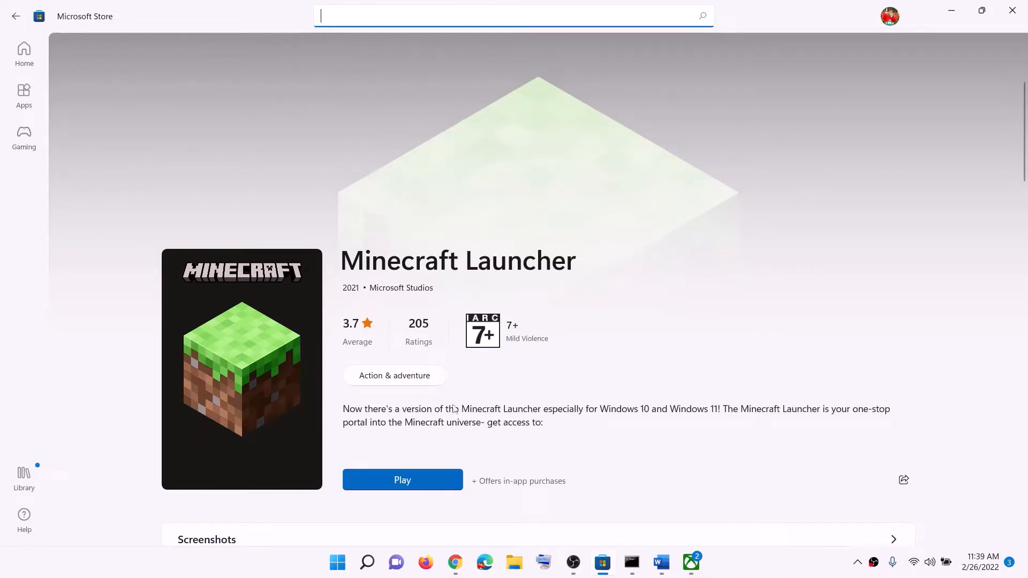
# - Reread Step 2 in the Word notes about installing from the other app and return to Microsoft Store
pyautogui.click(661, 562)
pyautogui.moveTo(382, 262); pyautogui.dragTo(730, 262)
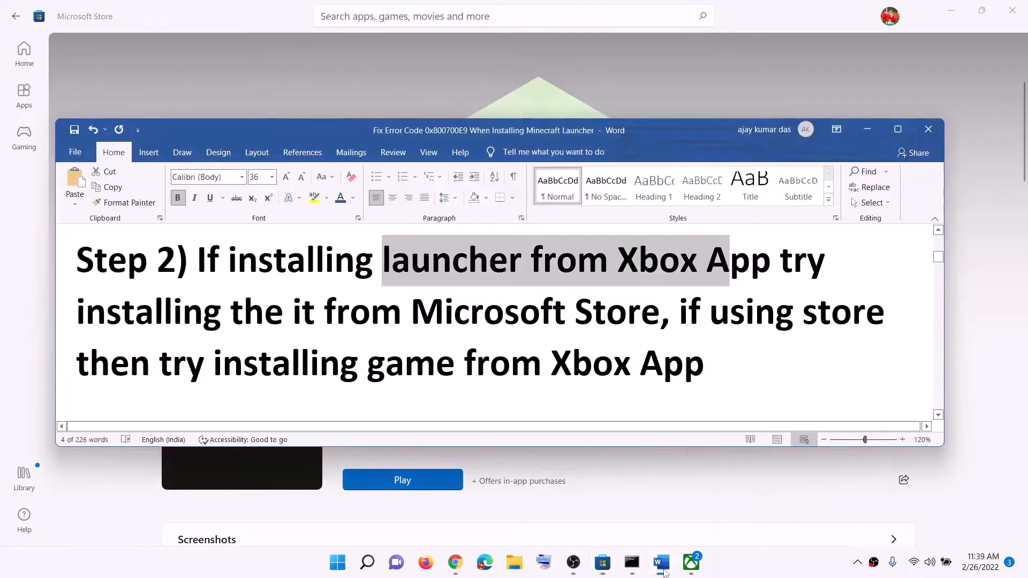
pyautogui.click(575, 488)
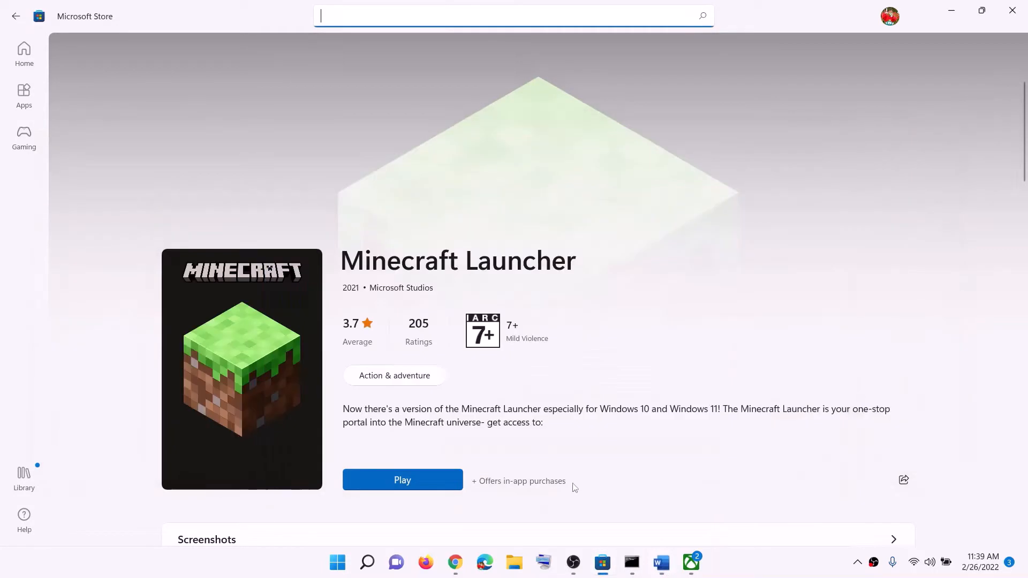
# - Look through the updates and installed apps in the Microsoft Store library and minimize the Store
pyautogui.click(24, 485)
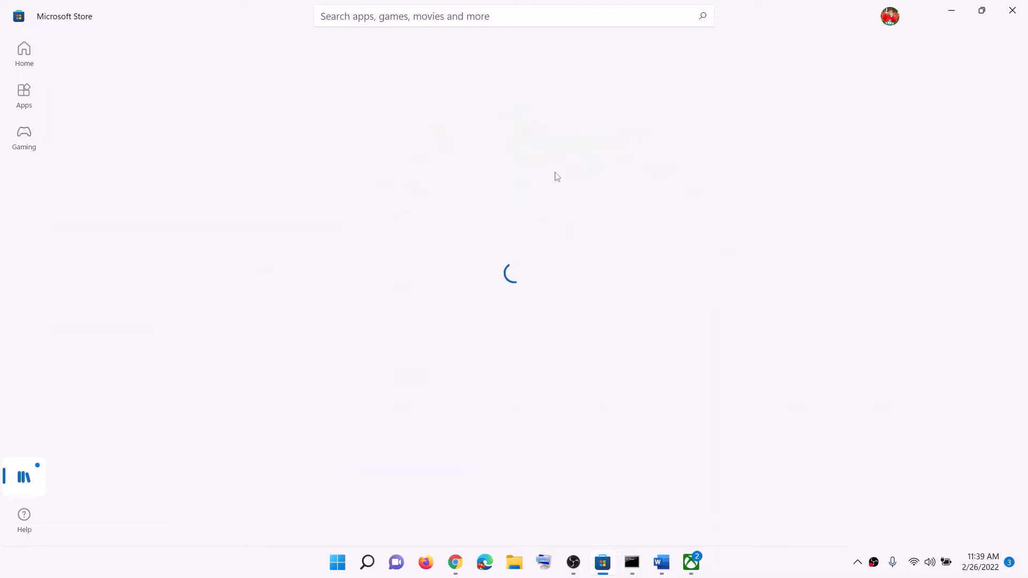
pyautogui.scroll(-2, 554, 293)
pyautogui.scroll(-2, 555, 293)
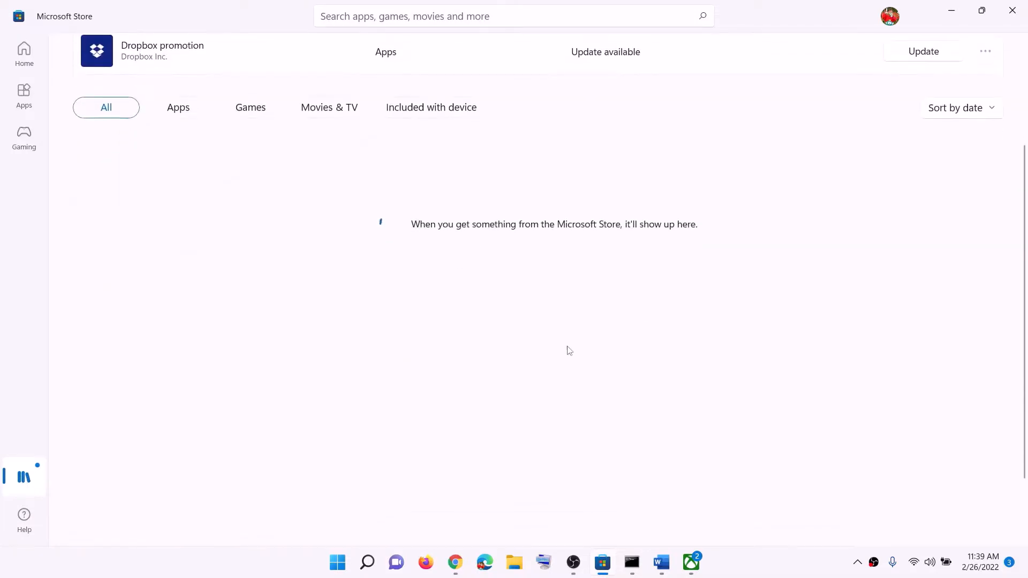
pyautogui.scroll(3, 569, 351)
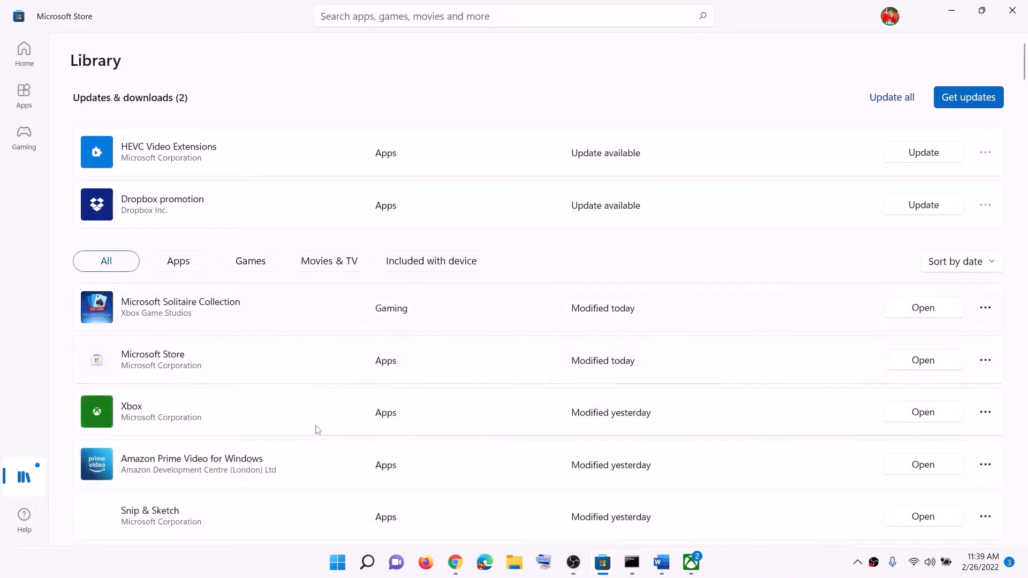
pyautogui.scroll(-3, 452, 383)
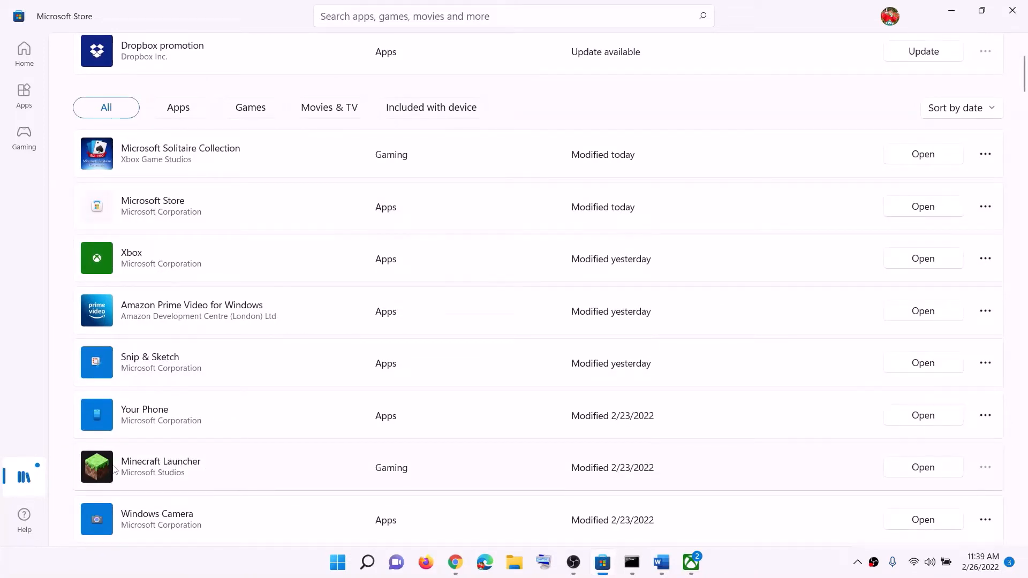
pyautogui.click(952, 9)
# - Read Step 3 in the Word notes and highlight the Minecraft website download link
pyautogui.click(660, 566)
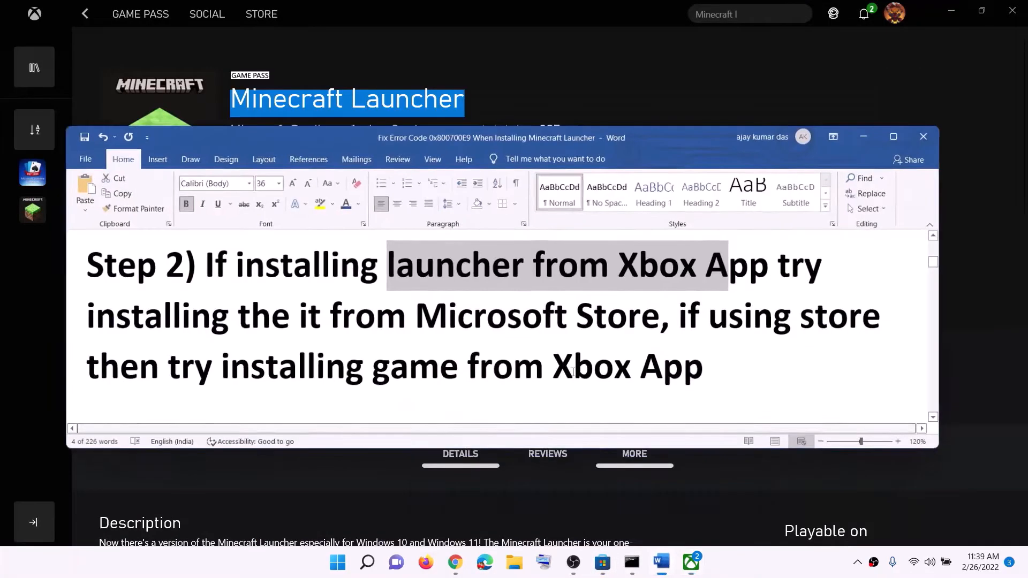
pyautogui.scroll(-5, 493, 346)
pyautogui.scroll(-1, 280, 303)
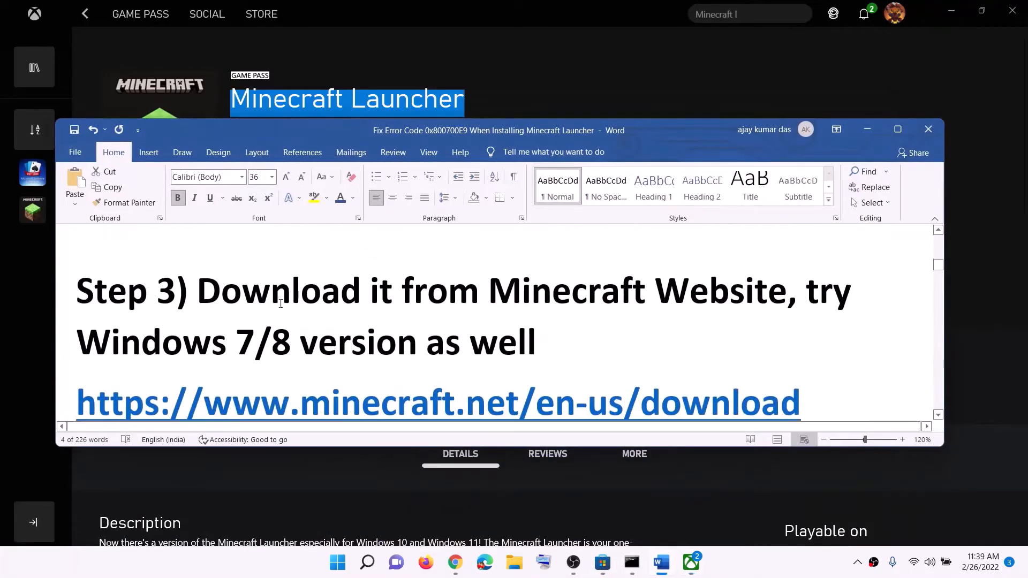
pyautogui.moveTo(242, 292); pyautogui.dragTo(694, 280)
pyautogui.scroll(-1, 791, 361)
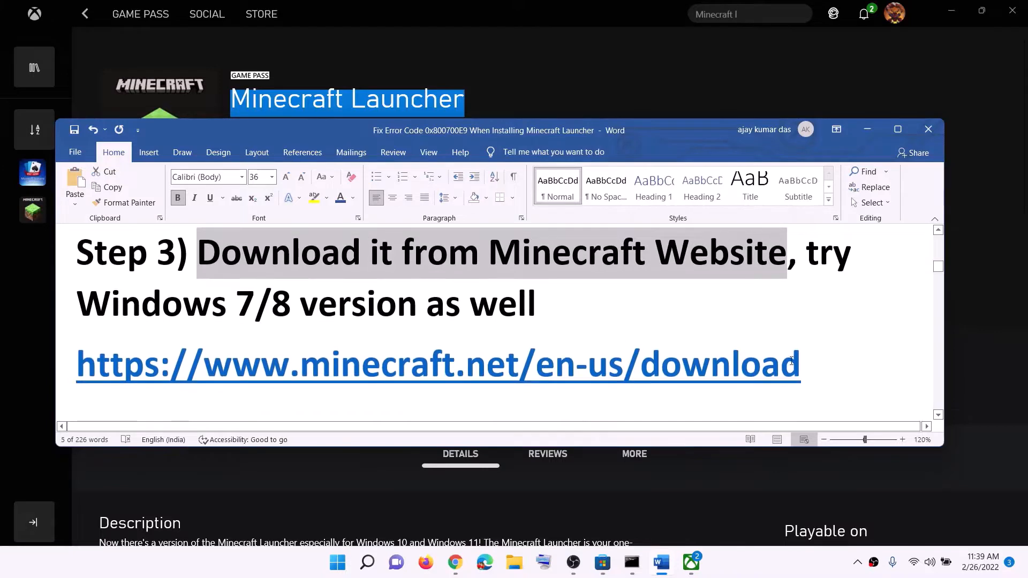
pyautogui.moveTo(813, 365); pyautogui.dragTo(76, 370)
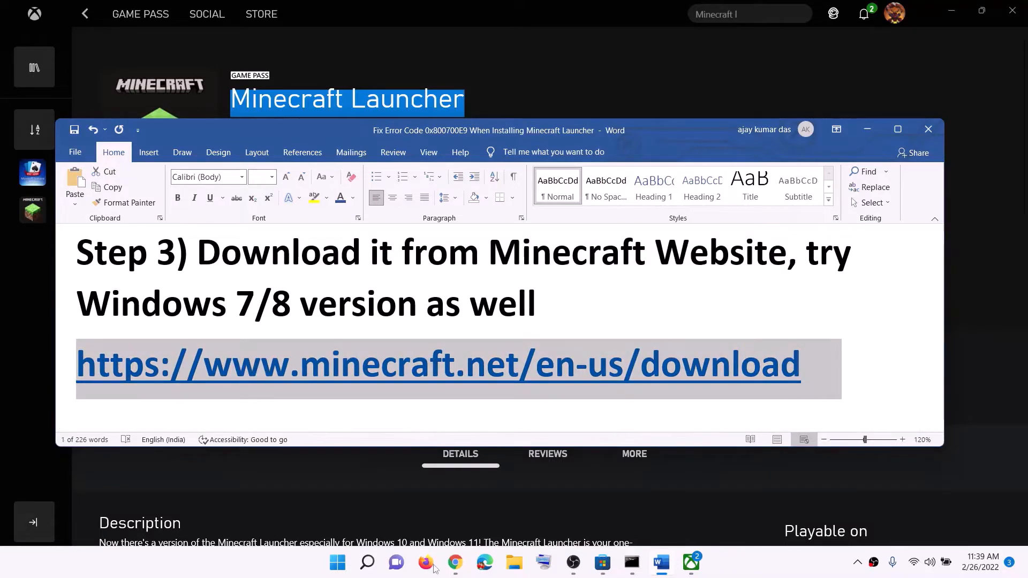
# - Switch to Chrome and download the Windows 7/8 version of the Minecraft installer from the minecraft.net download page
pyautogui.click(452, 568)
pyautogui.click(129, 13)
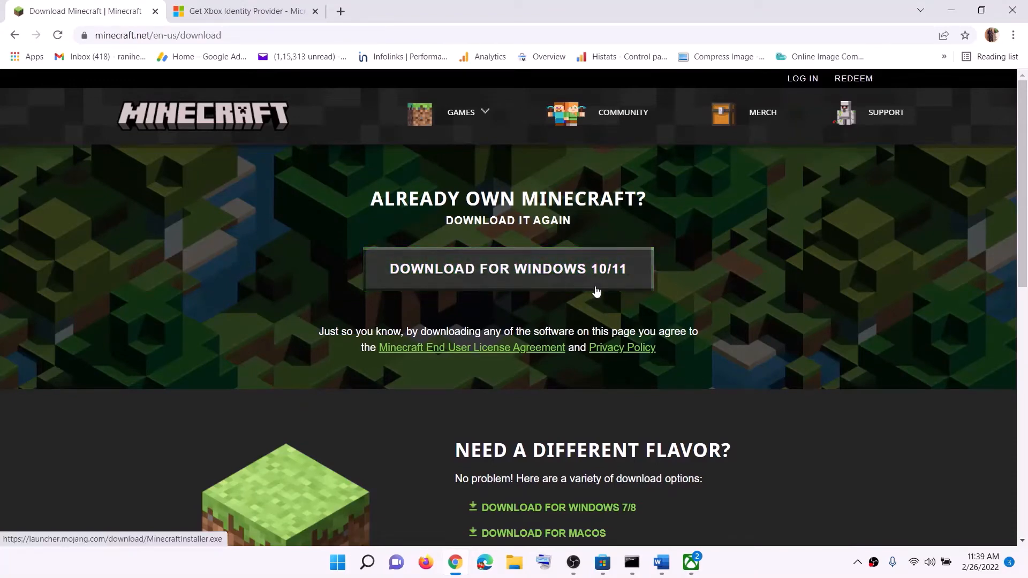
pyautogui.scroll(-4, 600, 287)
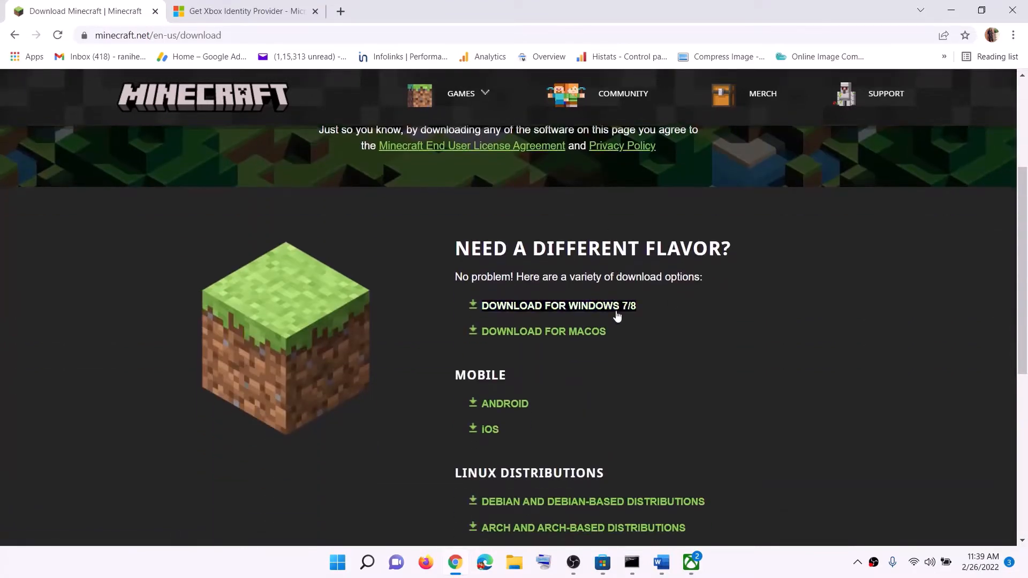
pyautogui.click(580, 314)
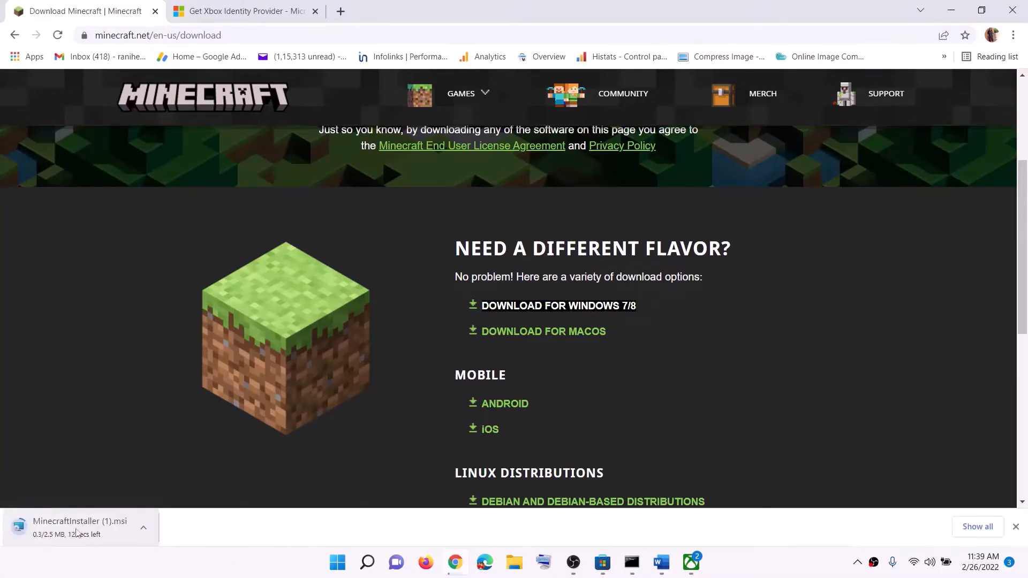
# - Copy the full Get-AppxPackage command under Step 4 in the Word notes
pyautogui.click(662, 562)
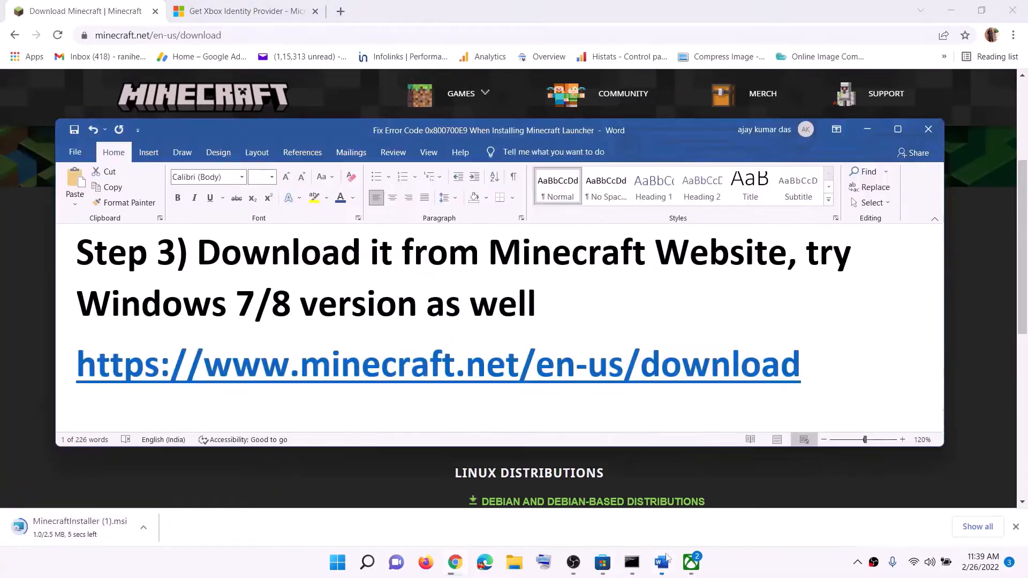
pyautogui.scroll(-3, 353, 289)
pyautogui.scroll(-5, 364, 288)
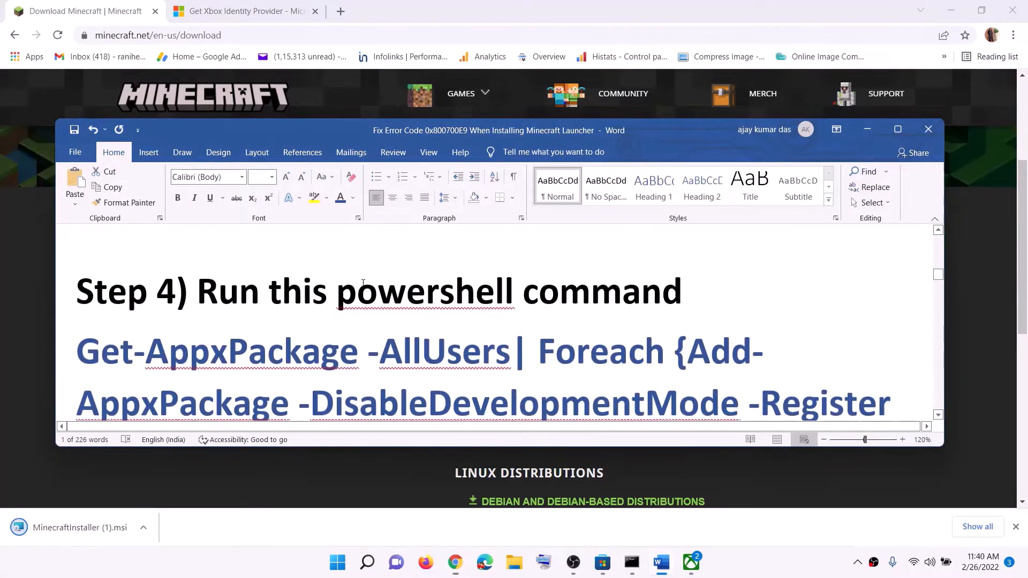
pyautogui.tripleClick(790, 377)
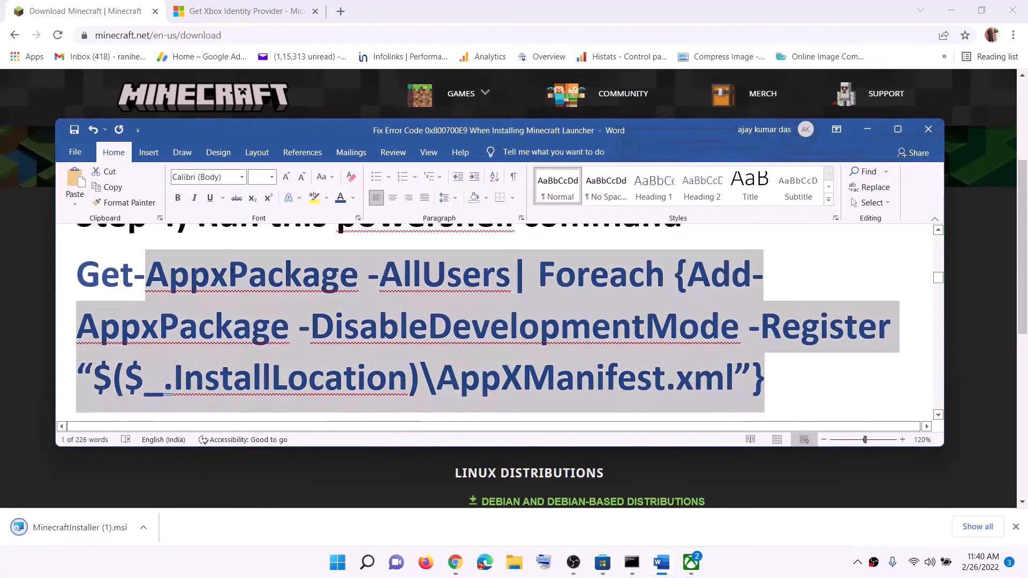
pyautogui.rightClick(170, 298)
pyautogui.click(187, 320)
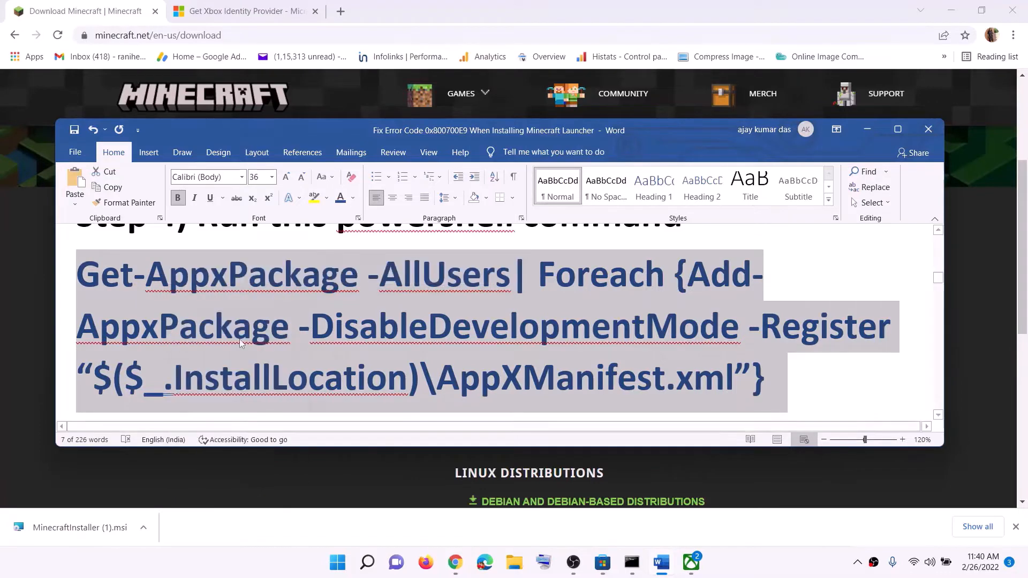
# - Search Windows for "powershell" and run Windows PowerShell as administrator
pyautogui.click(337, 562)
pyautogui.click(338, 563)
pyautogui.click(345, 570)
pyautogui.write('po')
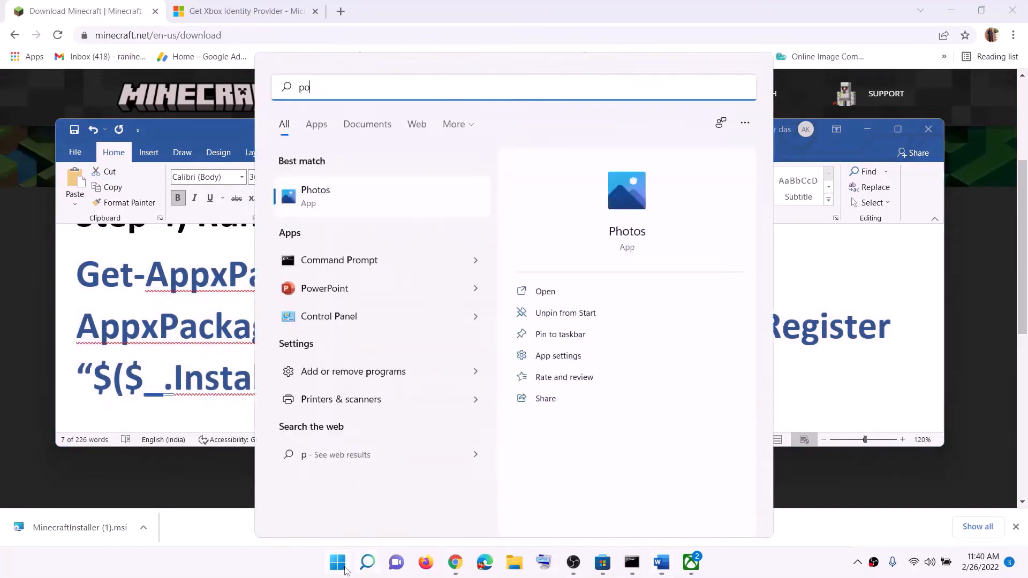
pyautogui.write('wershell')
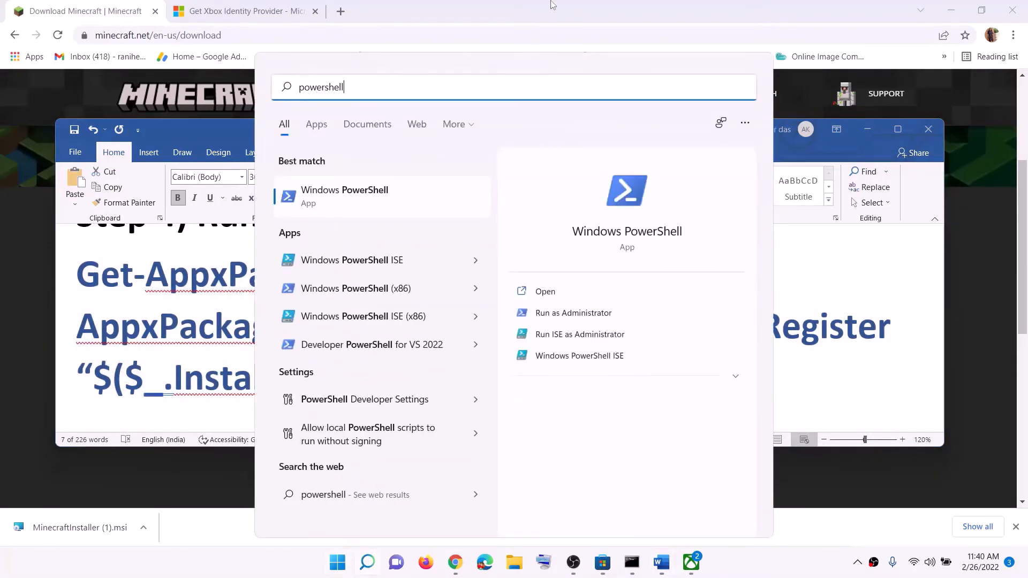
pyautogui.rightClick(421, 197)
pyautogui.click(475, 206)
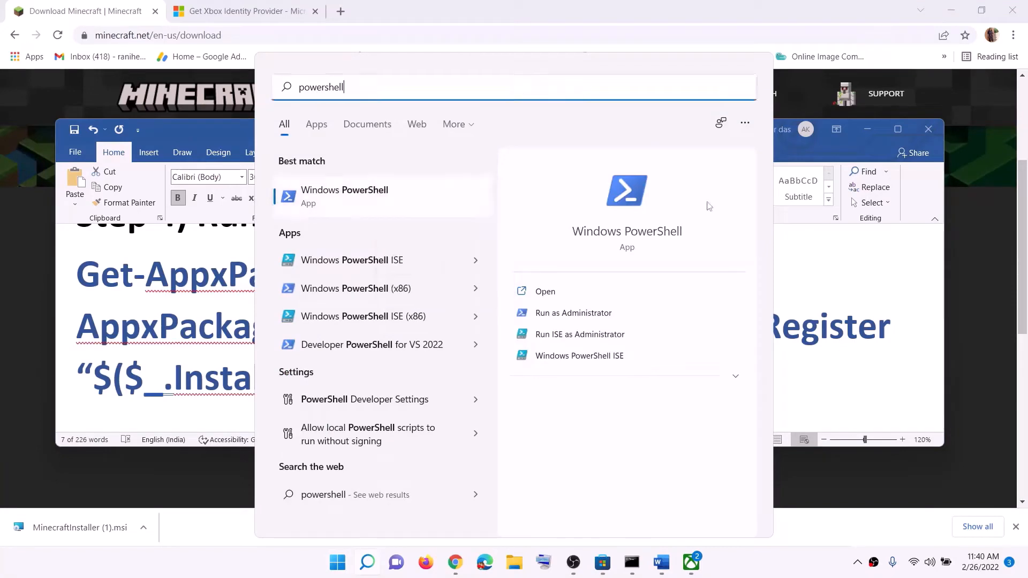
pyautogui.click(458, 383)
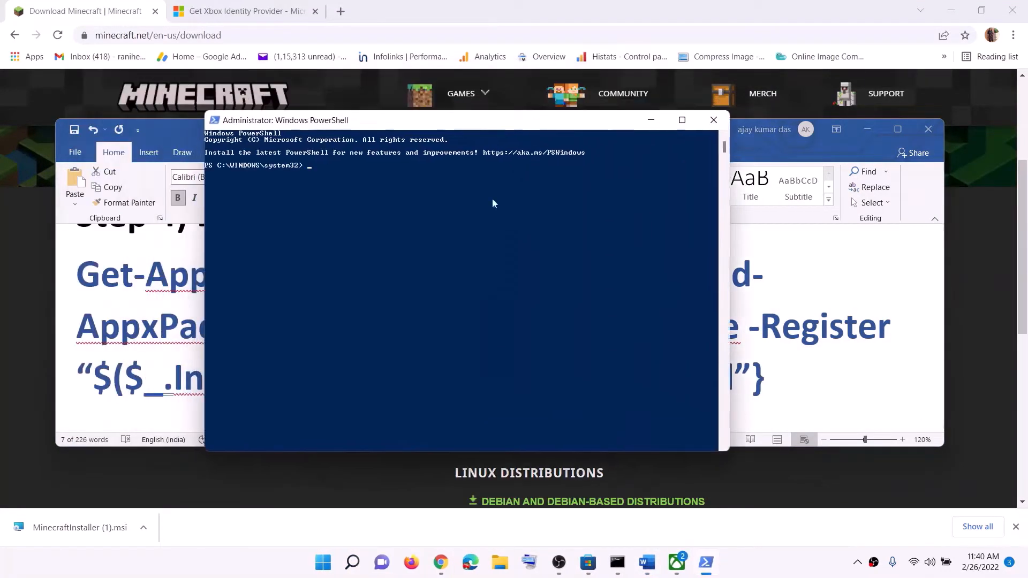
# - Paste and run the copied Get-AppxPackage re-registration command in PowerShell, and close the window
pyautogui.rightClick(412, 231)
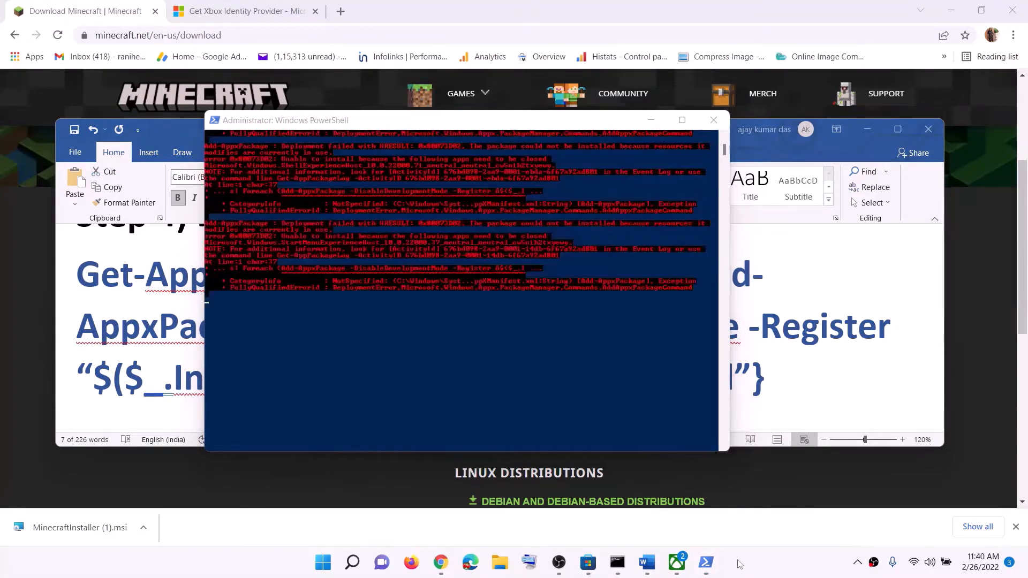
pyautogui.click(713, 120)
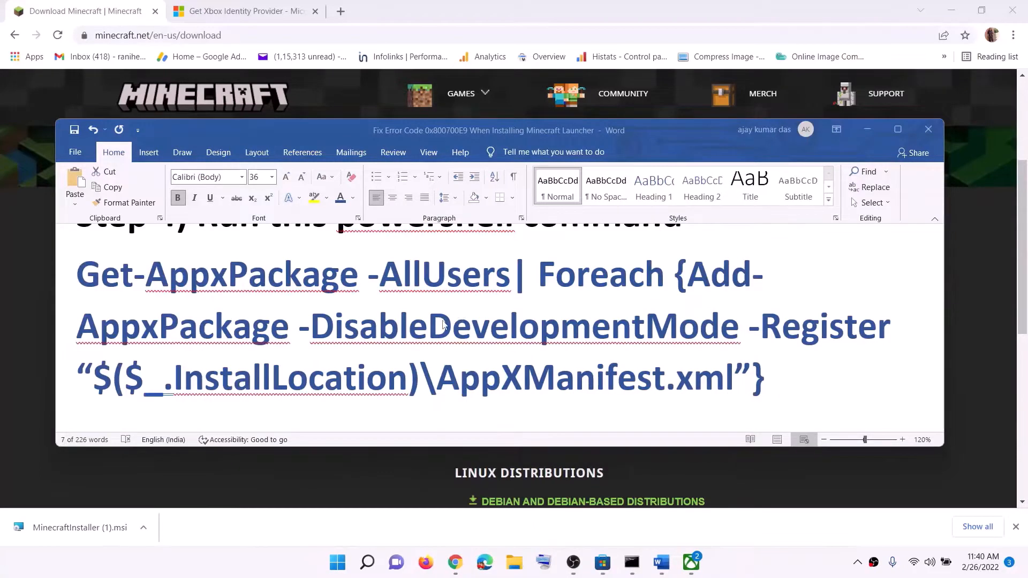
# - Read Step 5 in the Word notes and browse in File Explorer to the user's profile folder under C:\Users
pyautogui.scroll(-5, 442, 323)
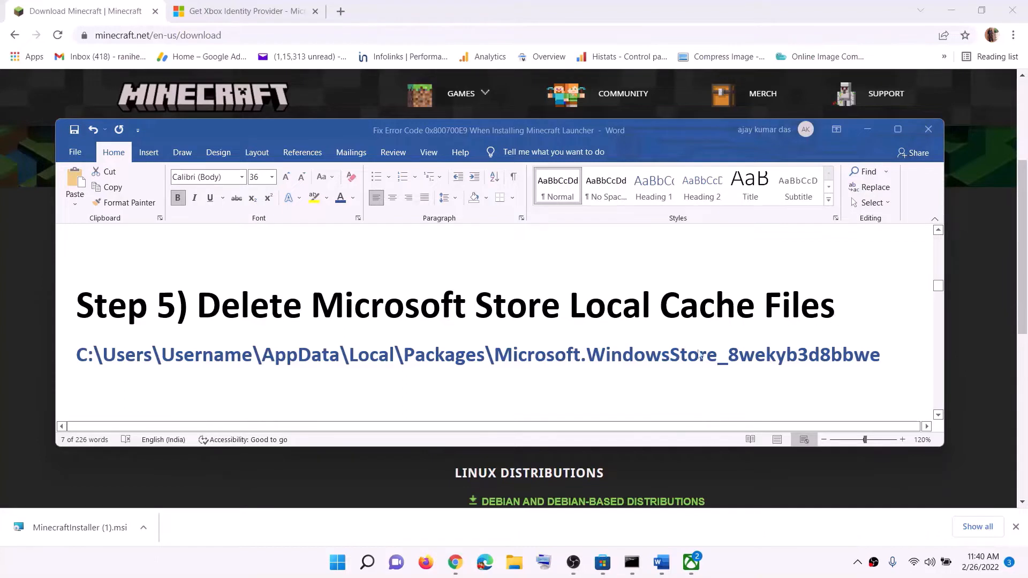
pyautogui.click(511, 571)
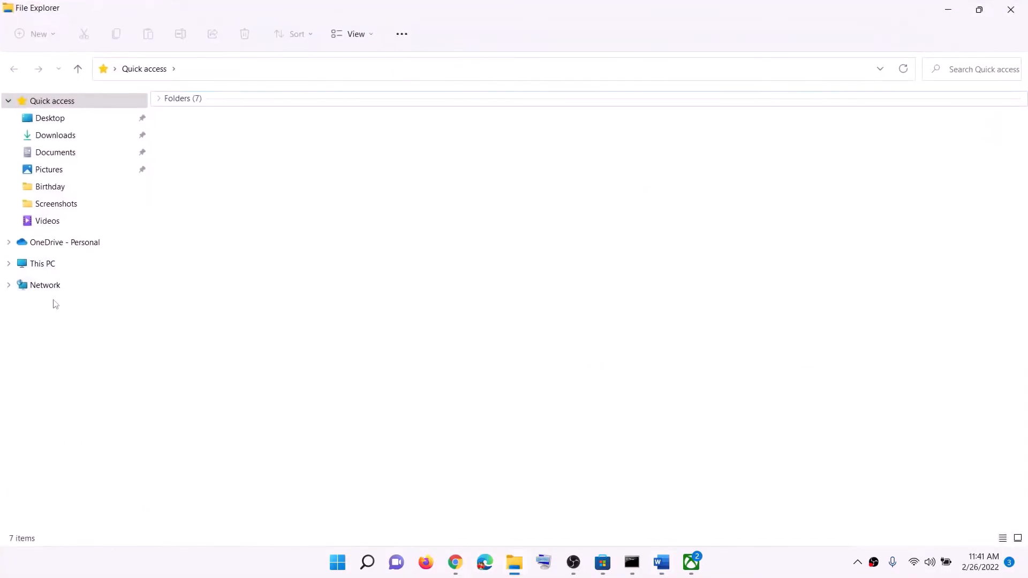
pyautogui.click(39, 264)
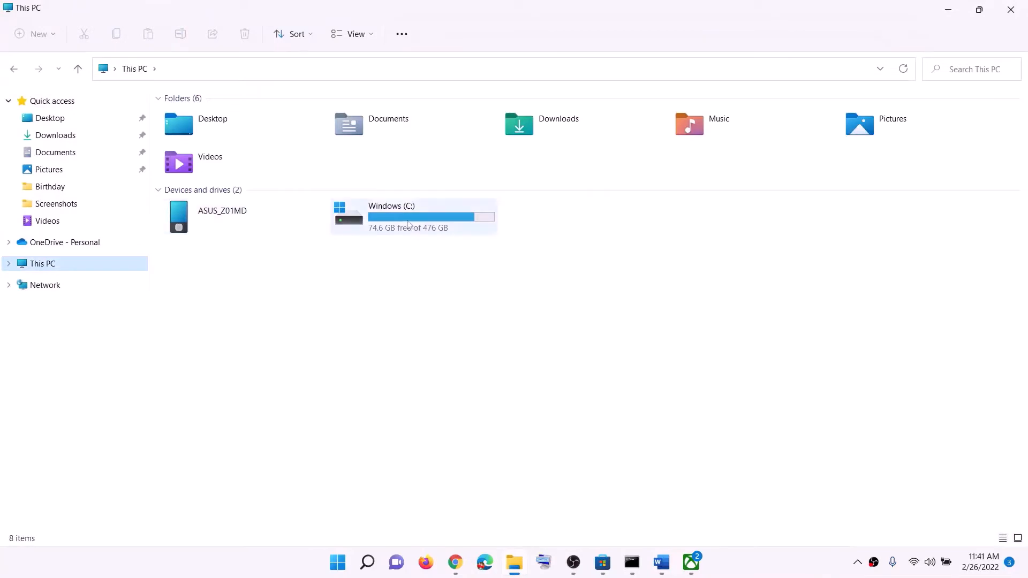
pyautogui.doubleClick(408, 225)
pyautogui.scroll(-3, 260, 418)
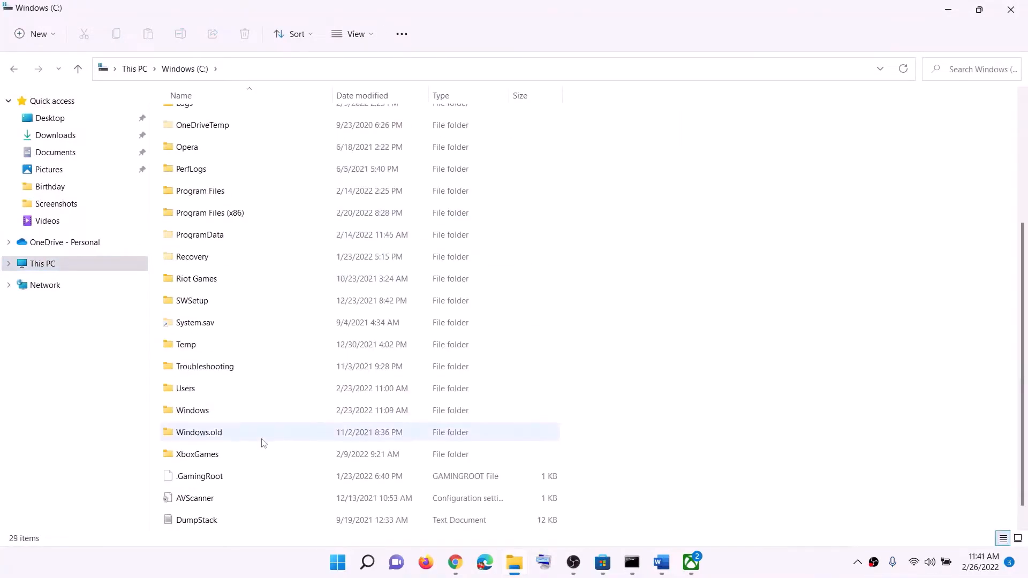
pyautogui.scroll(-1, 263, 443)
pyautogui.click(211, 373)
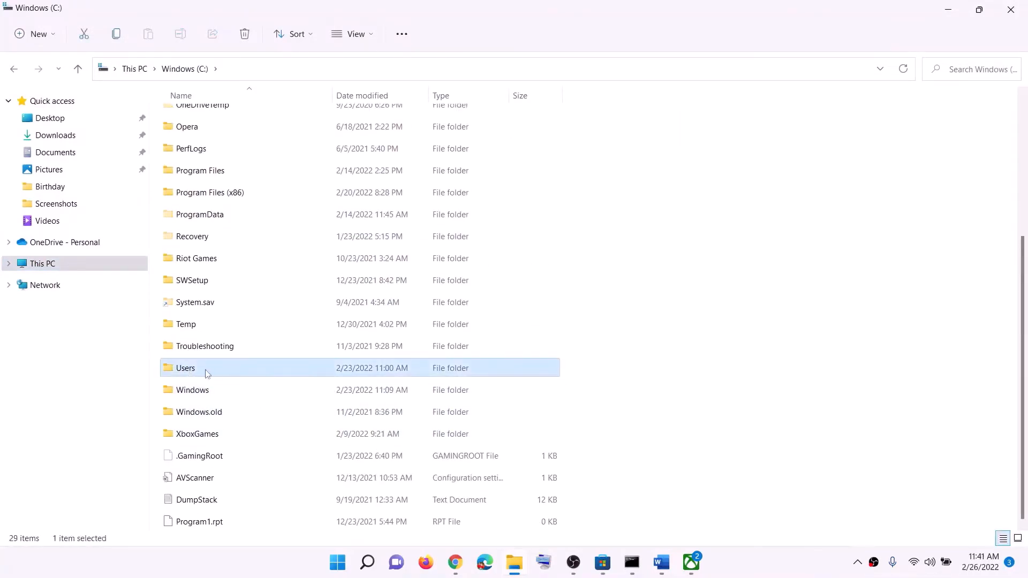
pyautogui.doubleClick(207, 374)
pyautogui.click(211, 208)
pyautogui.doubleClick(209, 208)
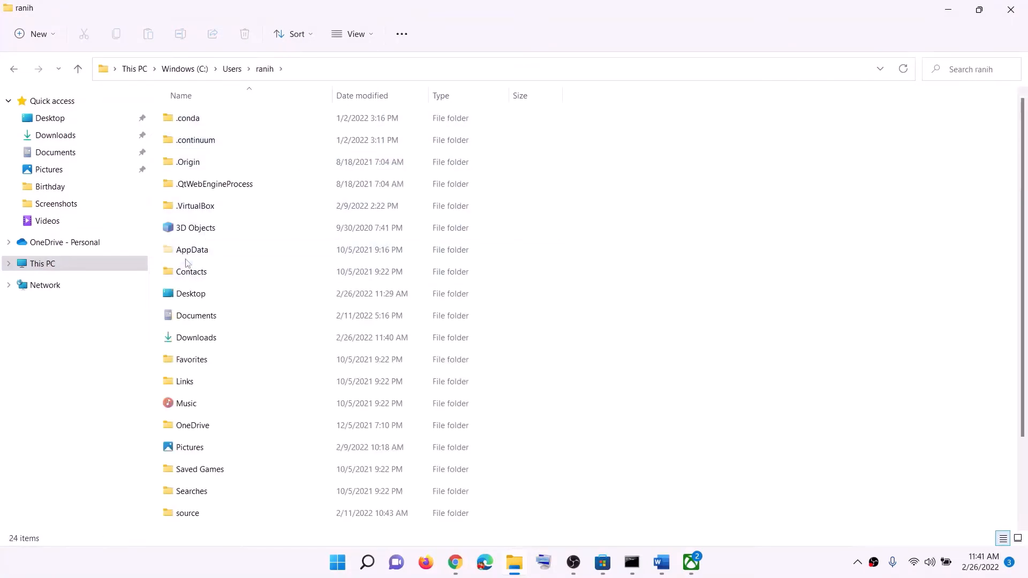
# - Check in File Explorer's view options whether hidden items are shown, so the AppData folder can be found
pyautogui.click(184, 252)
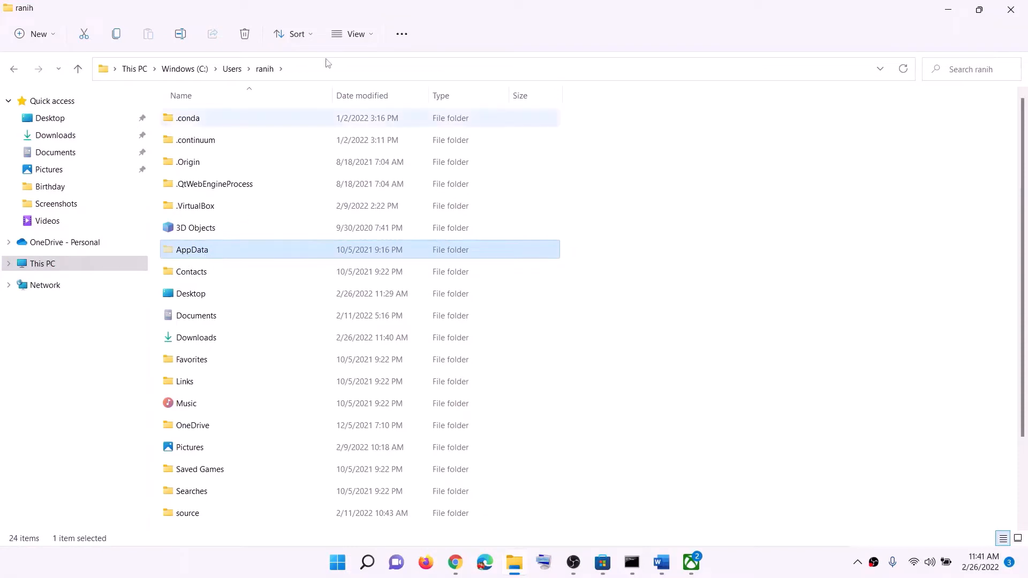
pyautogui.click(375, 34)
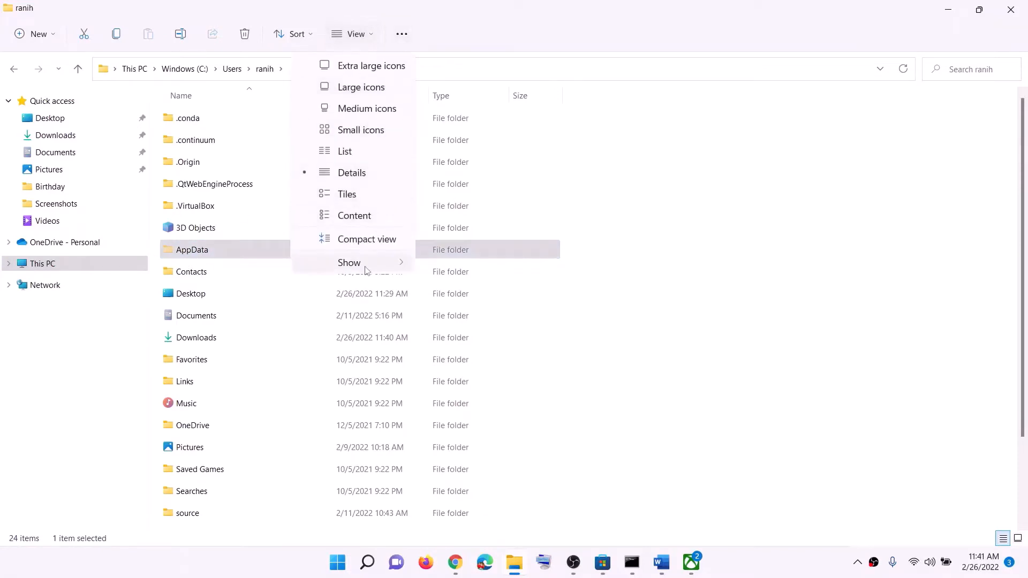
pyautogui.moveTo(369, 262)
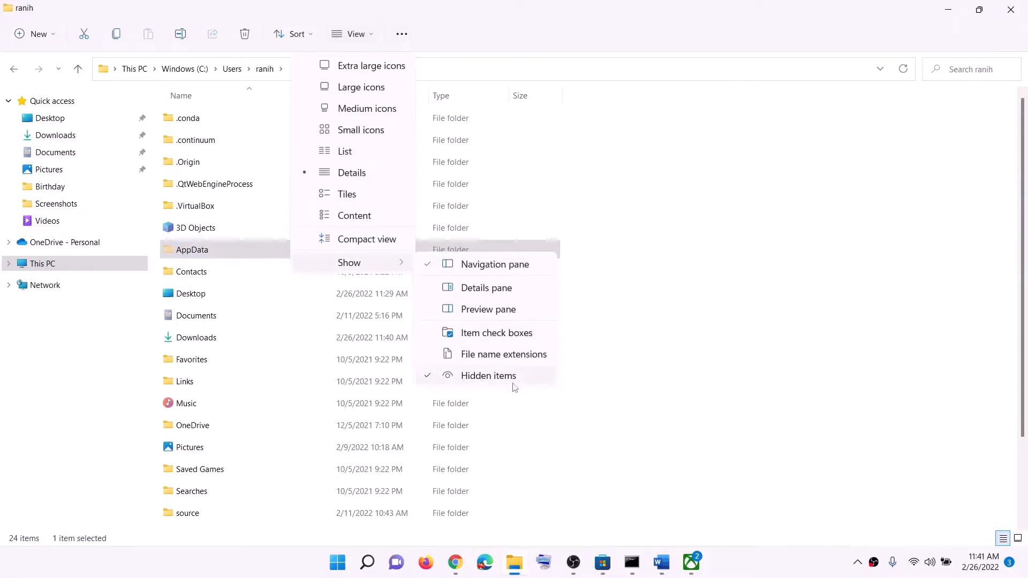
pyautogui.click(473, 34)
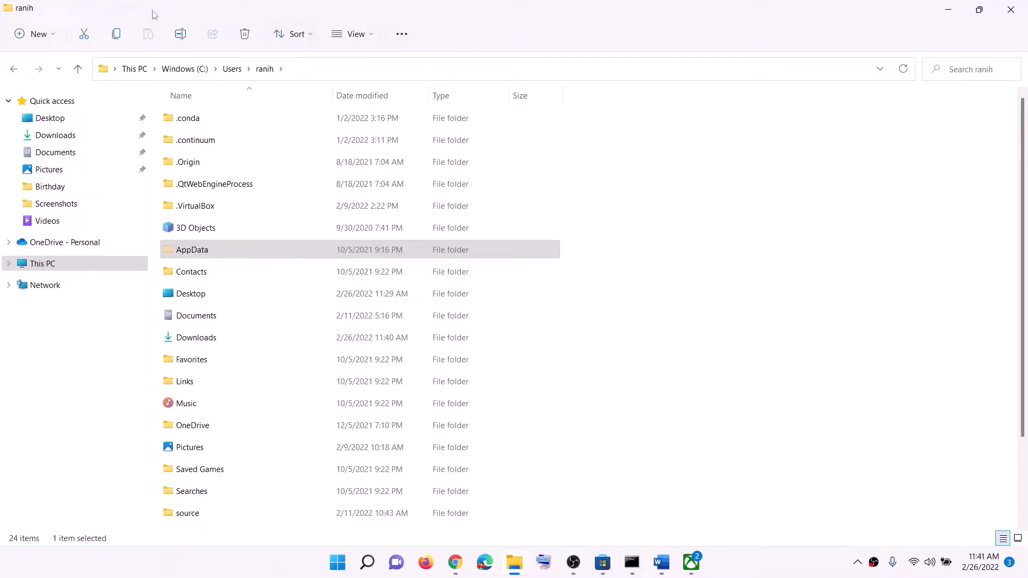
# - Browse from the user's profile folder into AppData, Local and its Packages folder
pyautogui.click(186, 249)
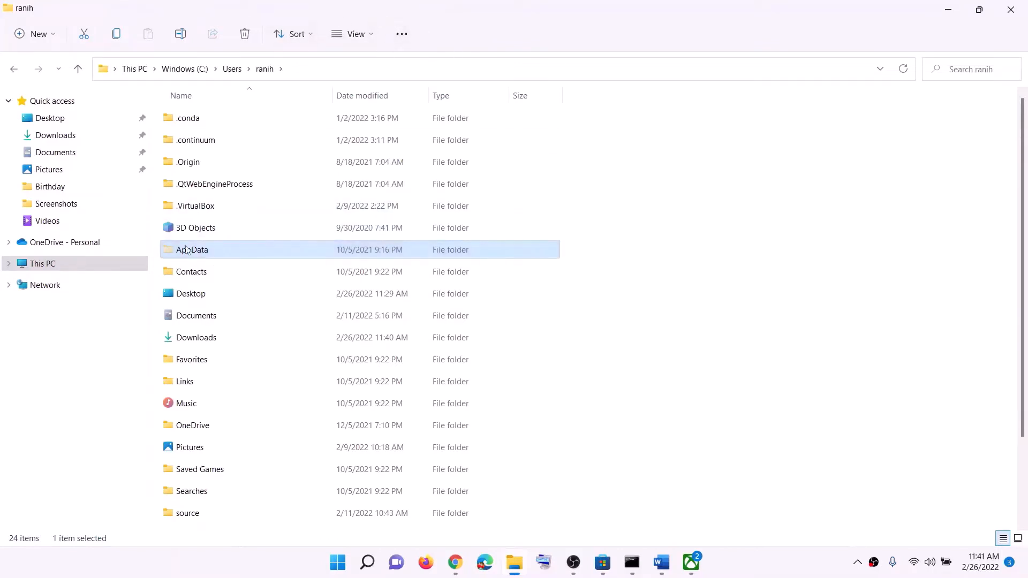
pyautogui.doubleClick(209, 253)
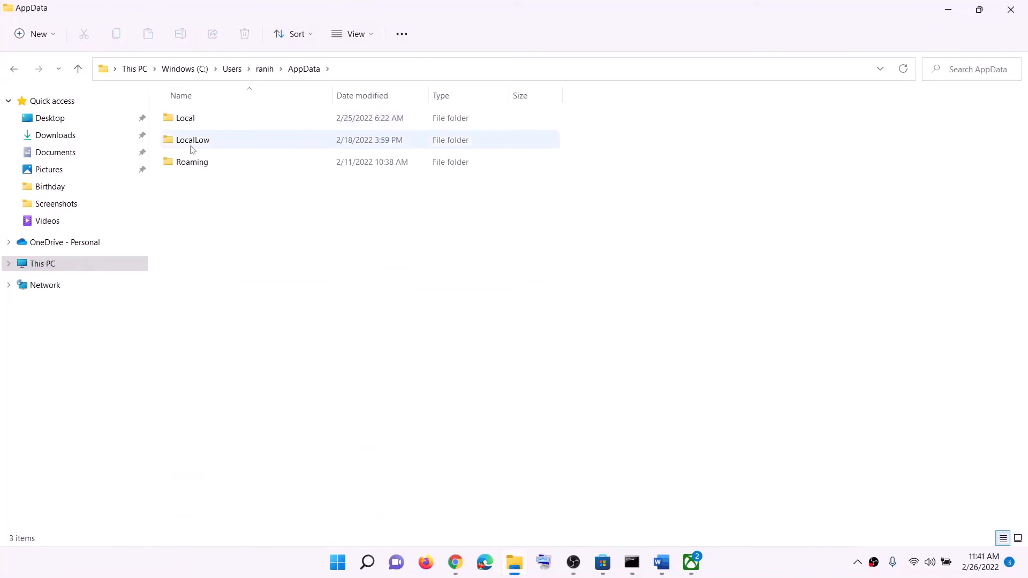
pyautogui.doubleClick(202, 124)
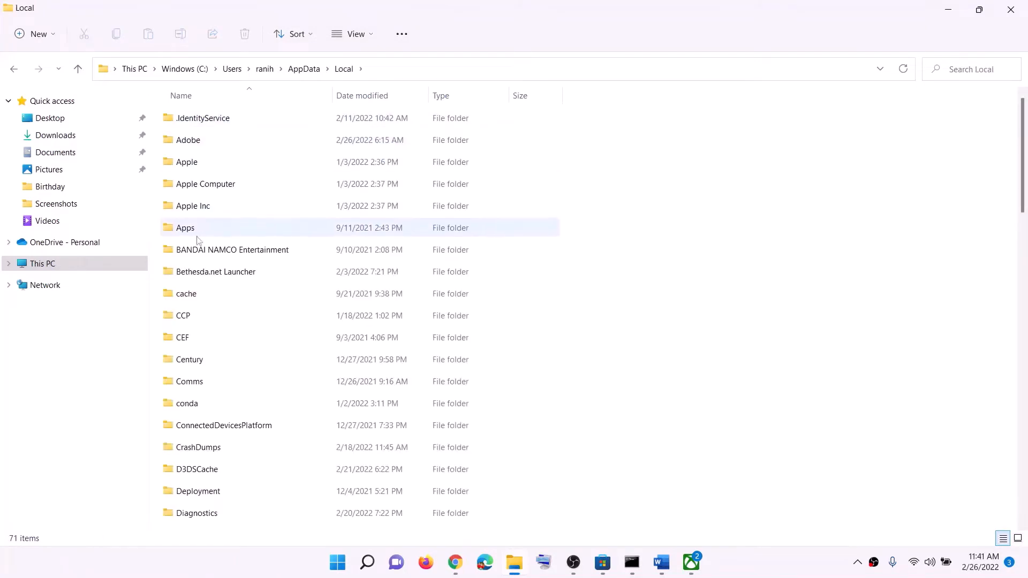
pyautogui.click(199, 206)
pyautogui.write('p')
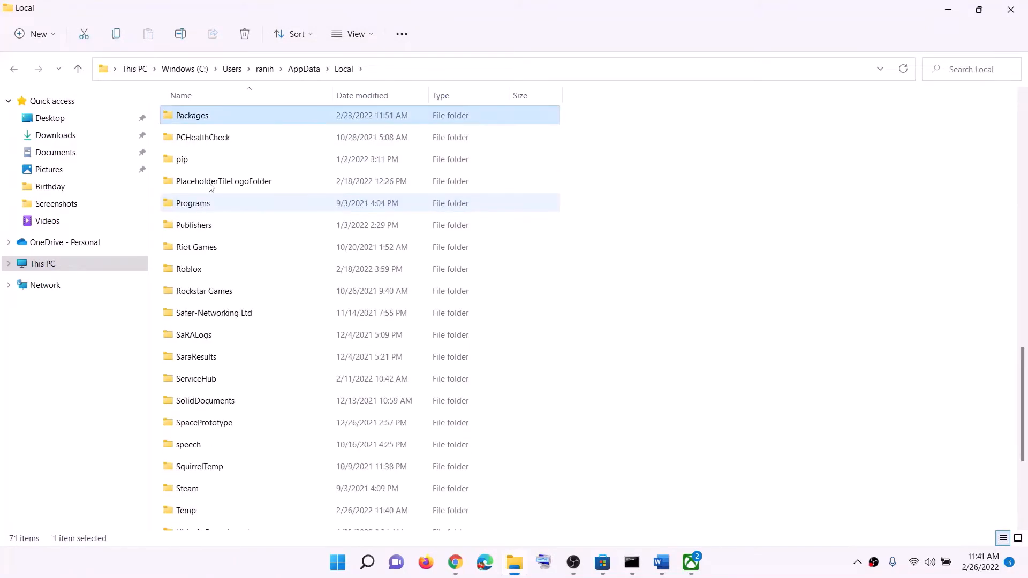
pyautogui.doubleClick(207, 119)
# - Find and open the Microsoft.WindowsStore_8wekyb3d8bbwe folder inside Packages
pyautogui.scroll(-20, 287, 406)
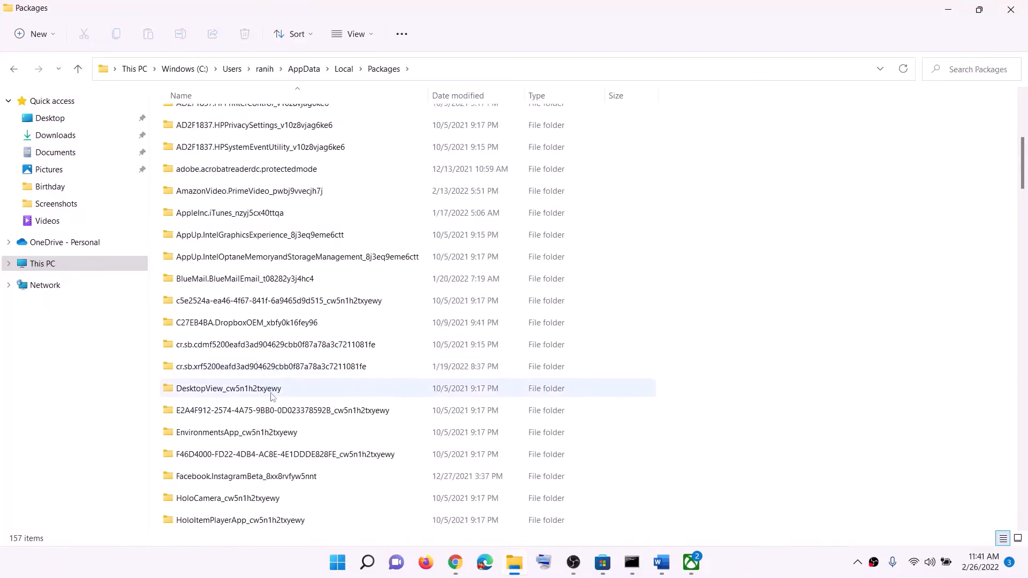
pyautogui.scroll(-4, 287, 407)
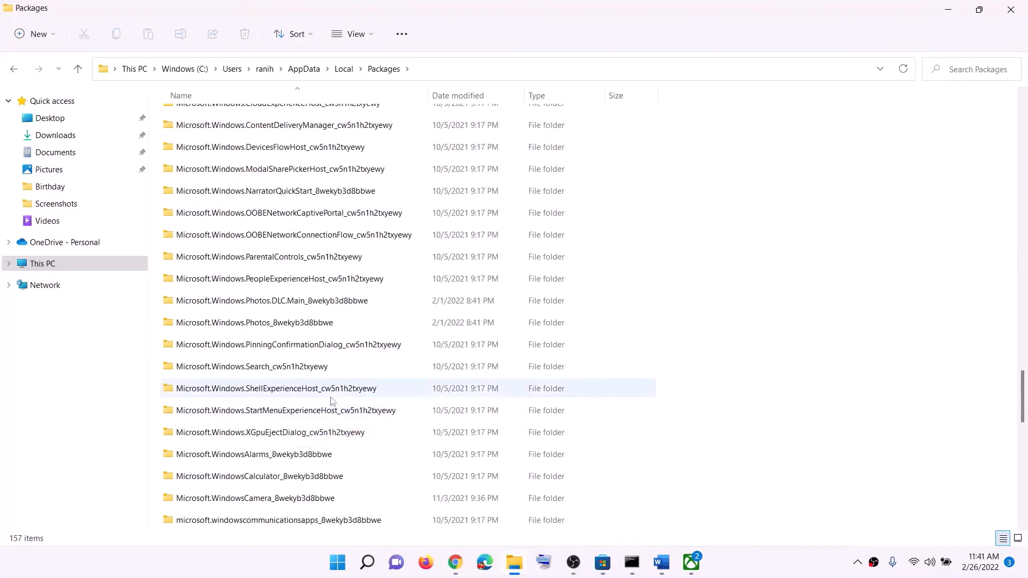
pyautogui.scroll(-1, 332, 400)
pyautogui.scroll(-2, 337, 402)
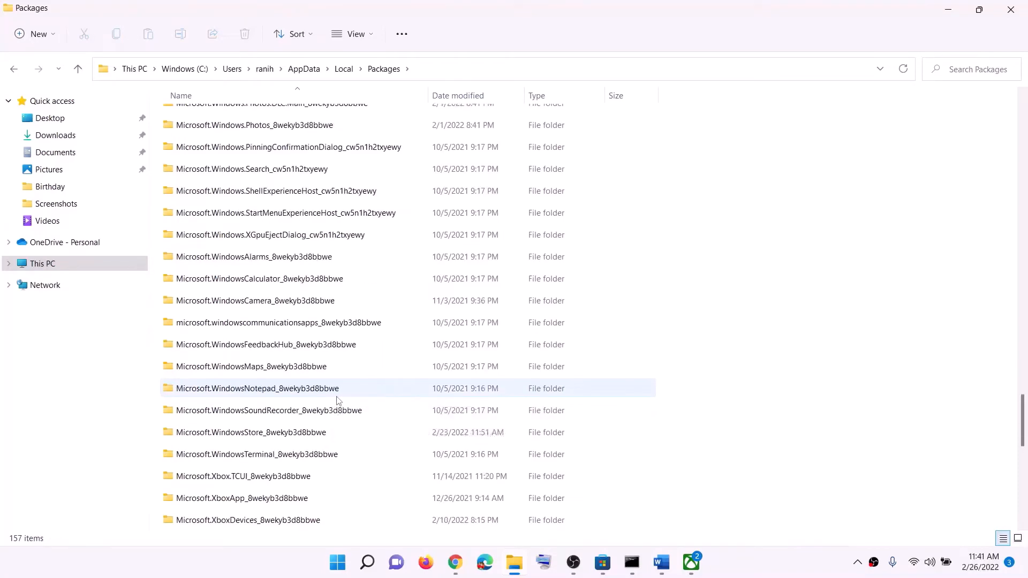
pyautogui.click(251, 438)
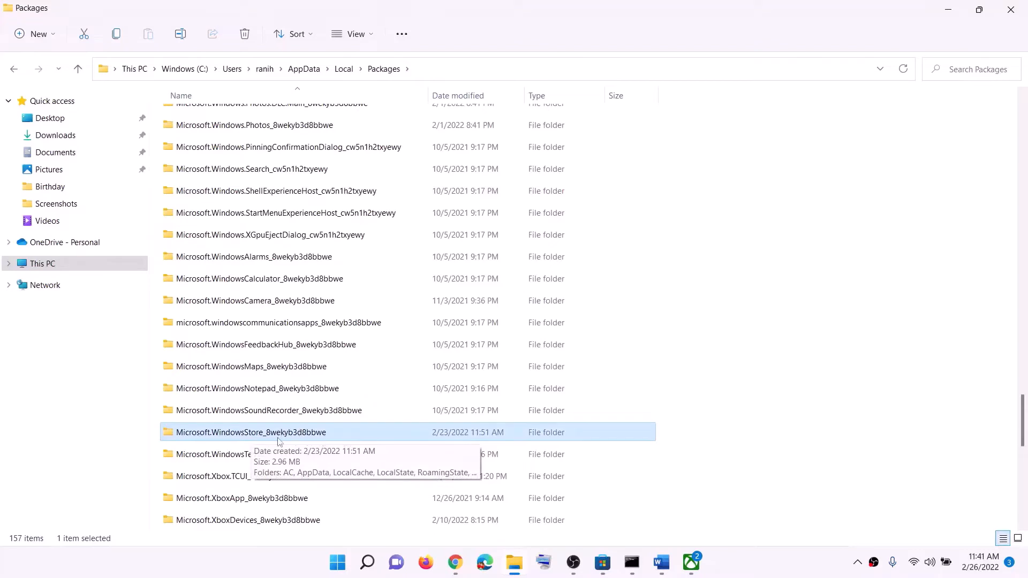
pyautogui.doubleClick(257, 437)
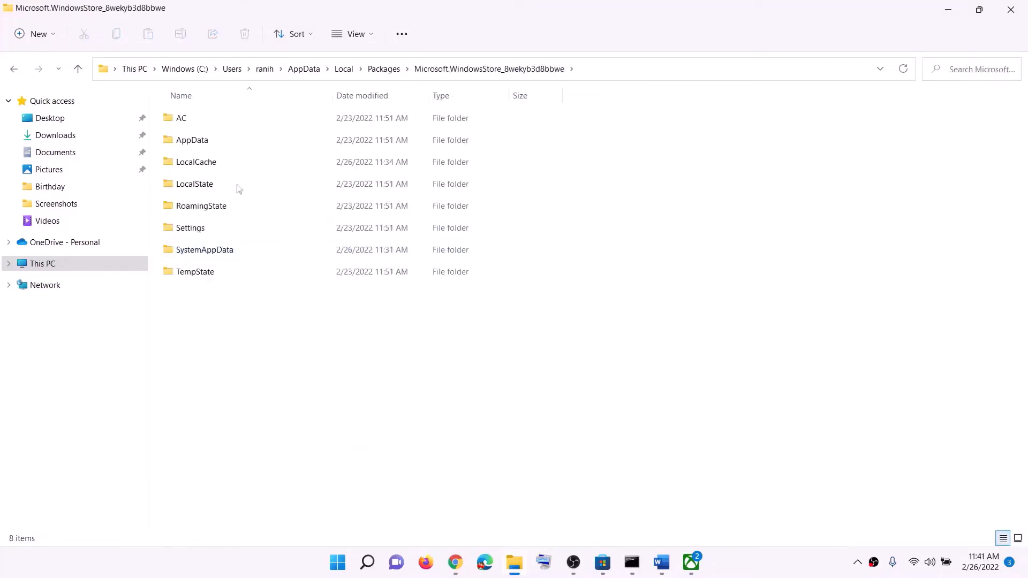
# - Delete the LocalCache folder from the Microsoft Store package folder
pyautogui.click(215, 167)
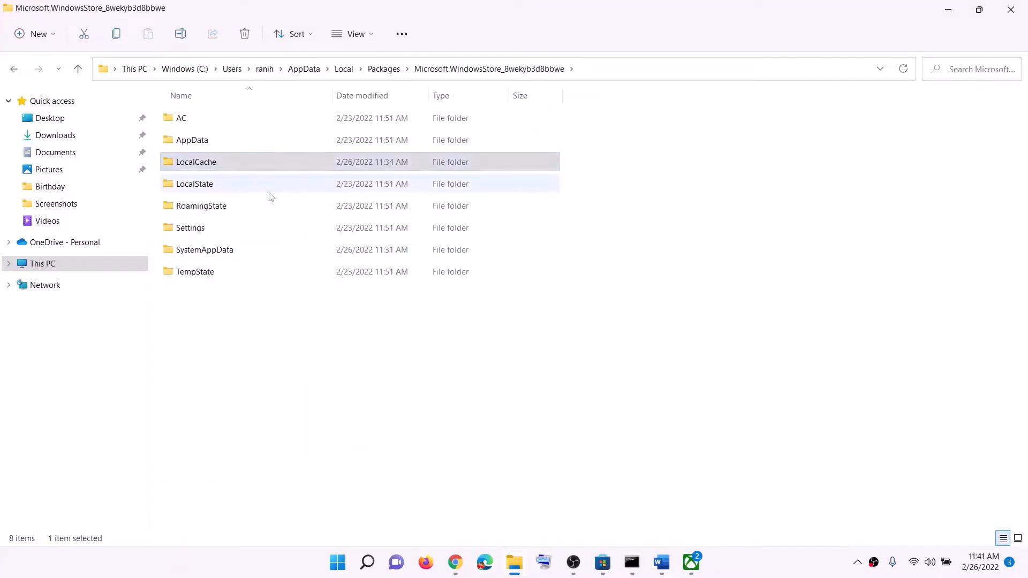
pyautogui.rightClick(222, 165)
pyautogui.click(306, 177)
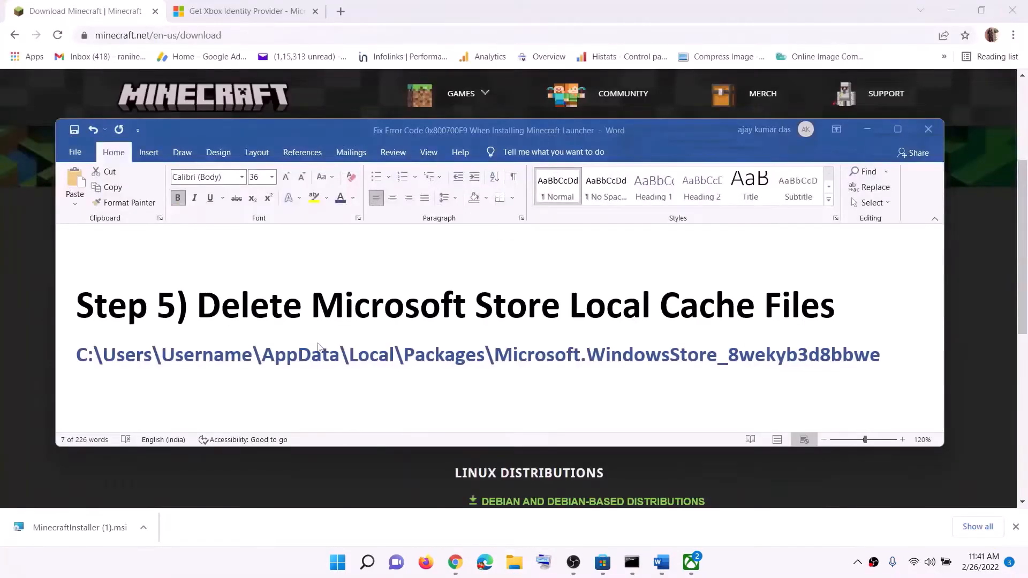
# - Read Step 6 in the Word notes, search Windows for "store" and open the Microsoft Store's app settings
pyautogui.scroll(-3, 317, 347)
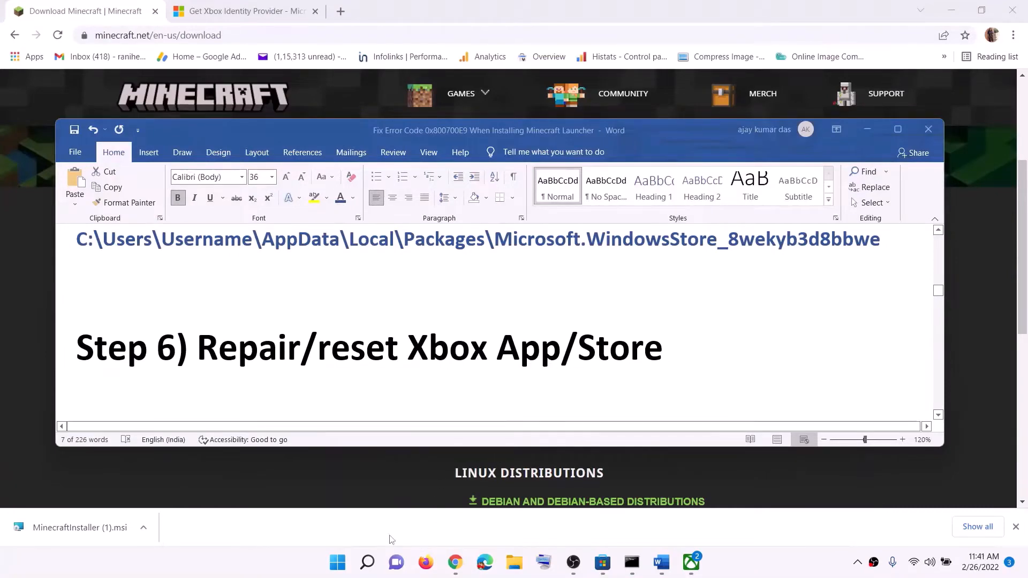
pyautogui.click(335, 565)
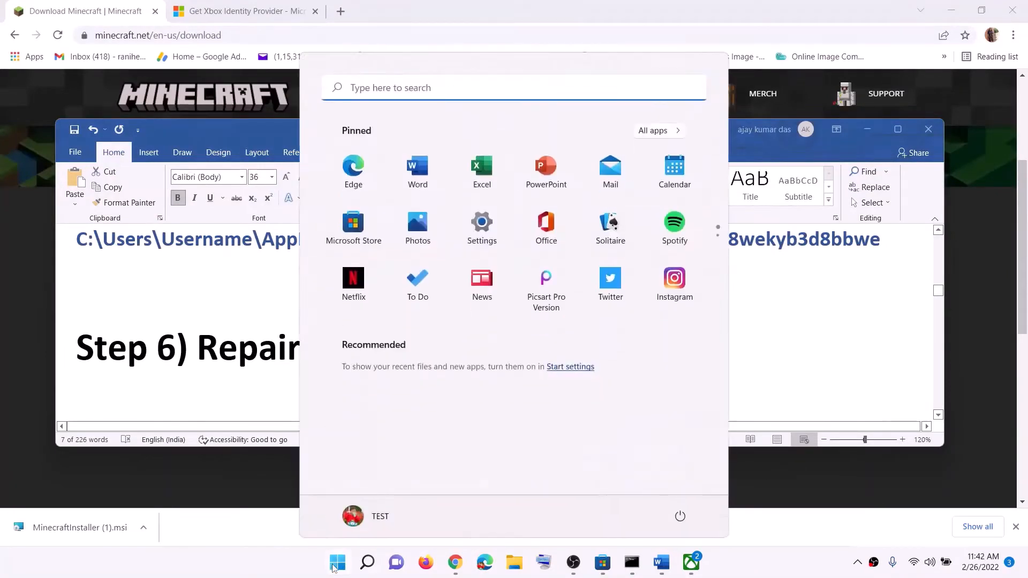
pyautogui.write('store')
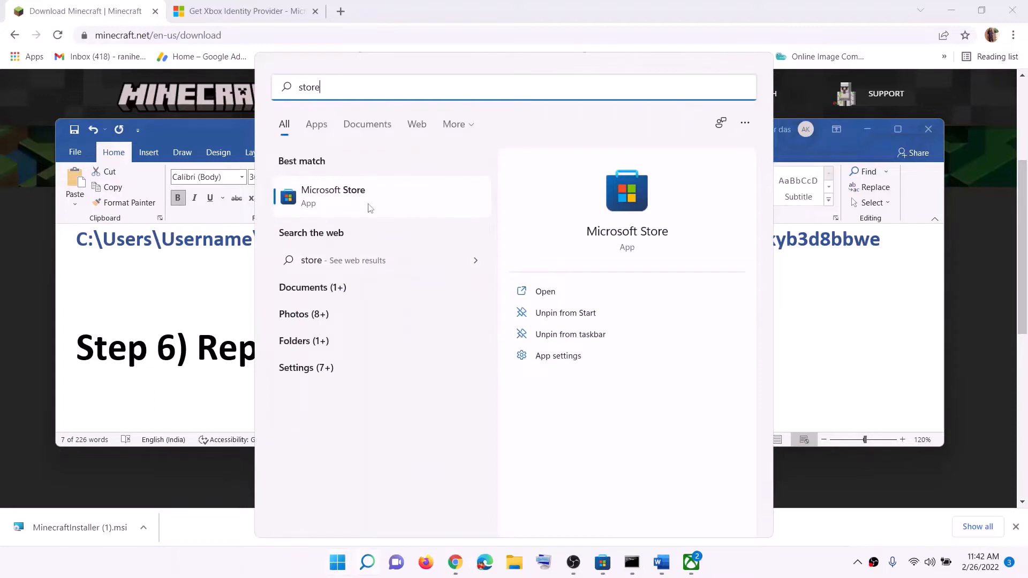
pyautogui.rightClick(358, 202)
pyautogui.click(419, 272)
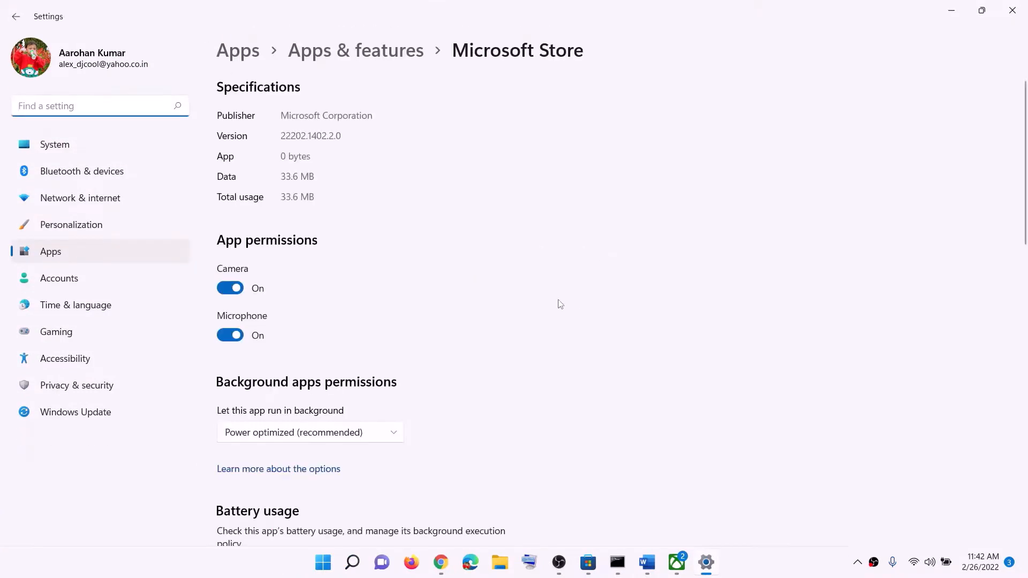
# - Repair the Microsoft Store app and reset it, confirming the data deletion
pyautogui.scroll(-10, 558, 301)
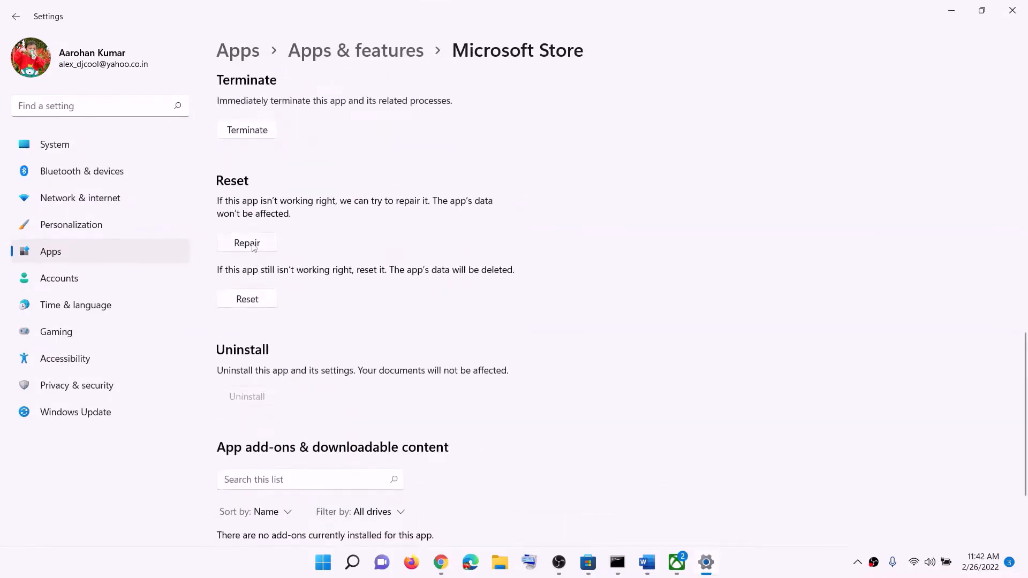
pyautogui.click(251, 247)
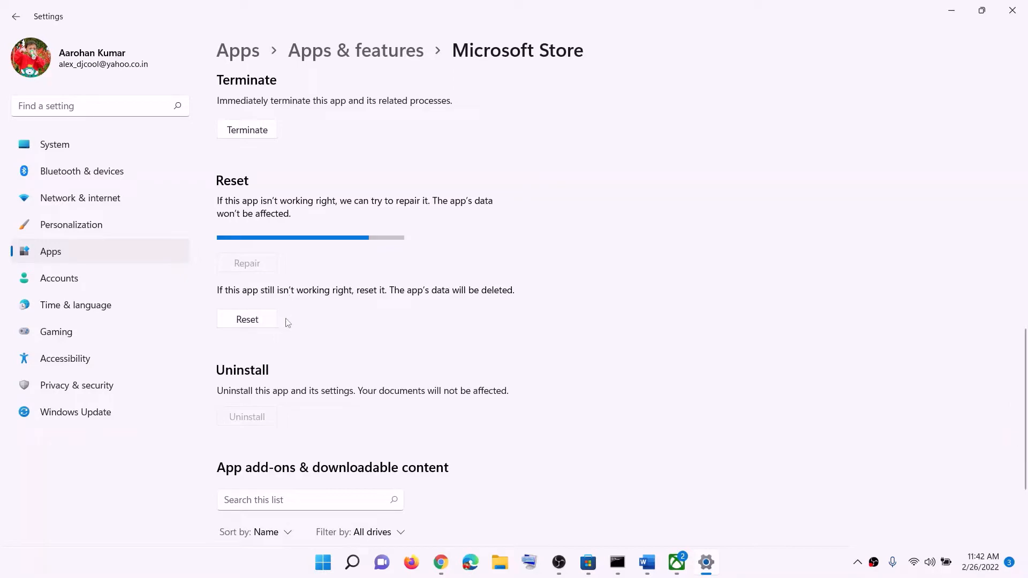
pyautogui.click(258, 320)
pyautogui.click(294, 289)
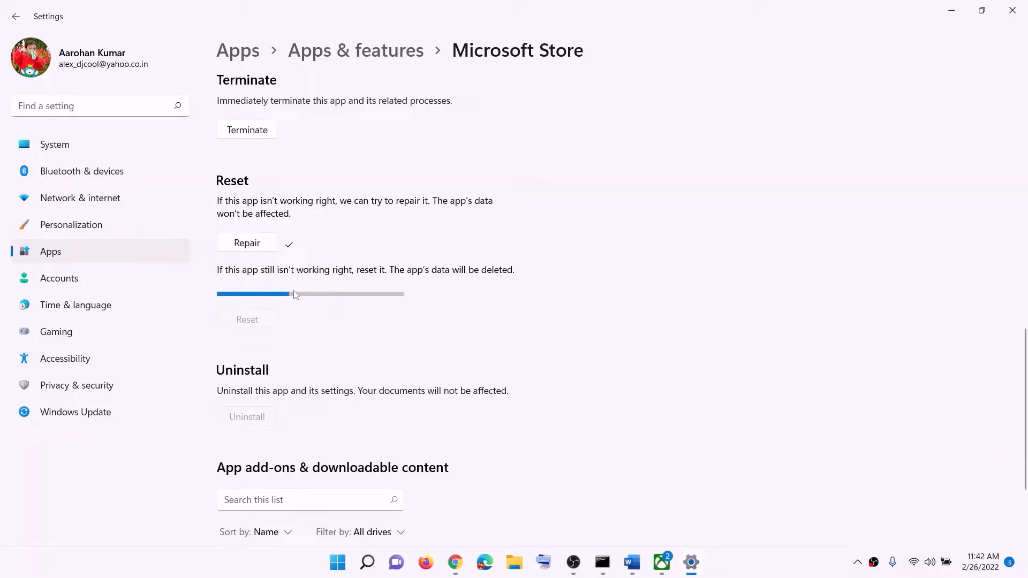
# - Search Windows for "xbox" and open the Xbox app's settings
pyautogui.click(346, 561)
pyautogui.write('xbox')
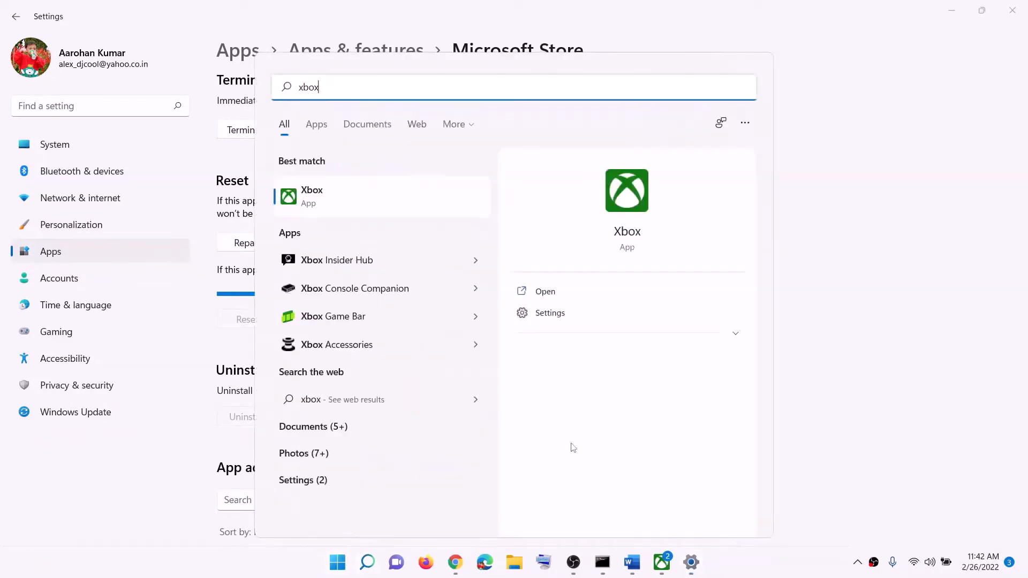
pyautogui.rightClick(324, 201)
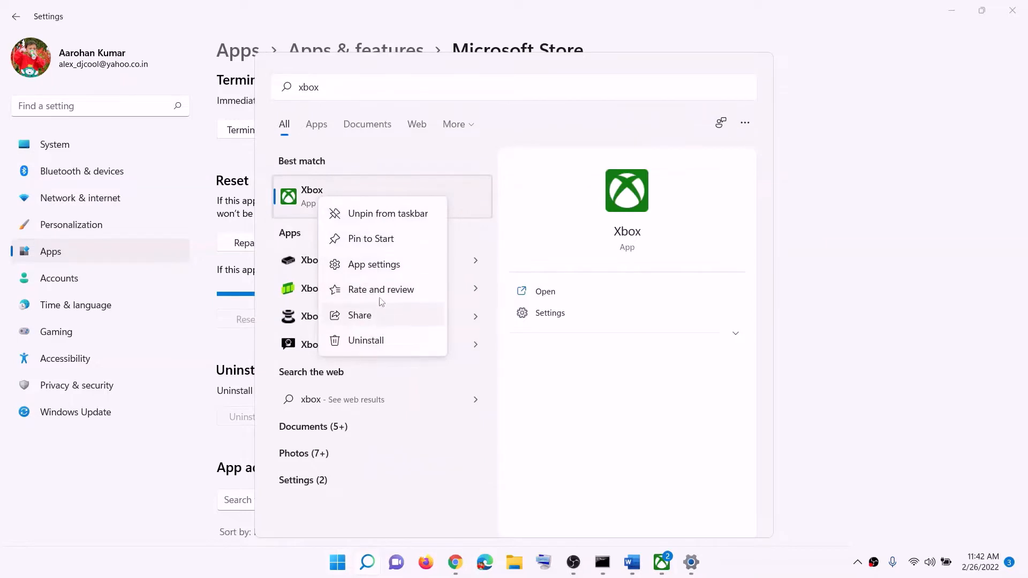
pyautogui.click(386, 264)
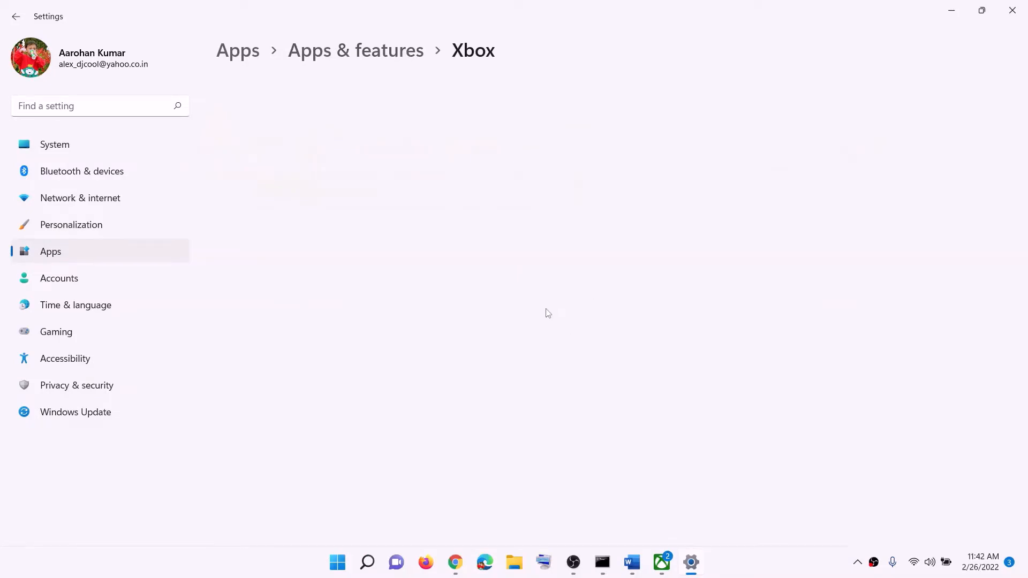
# - Repair the Xbox app and reset it, confirming the data deletion
pyautogui.scroll(-10, 339, 369)
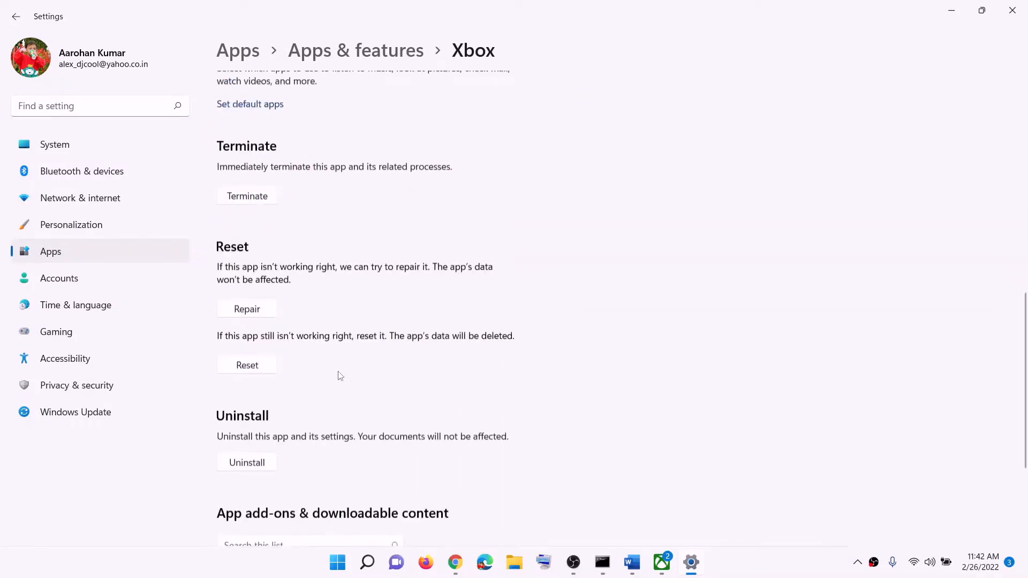
pyautogui.click(253, 295)
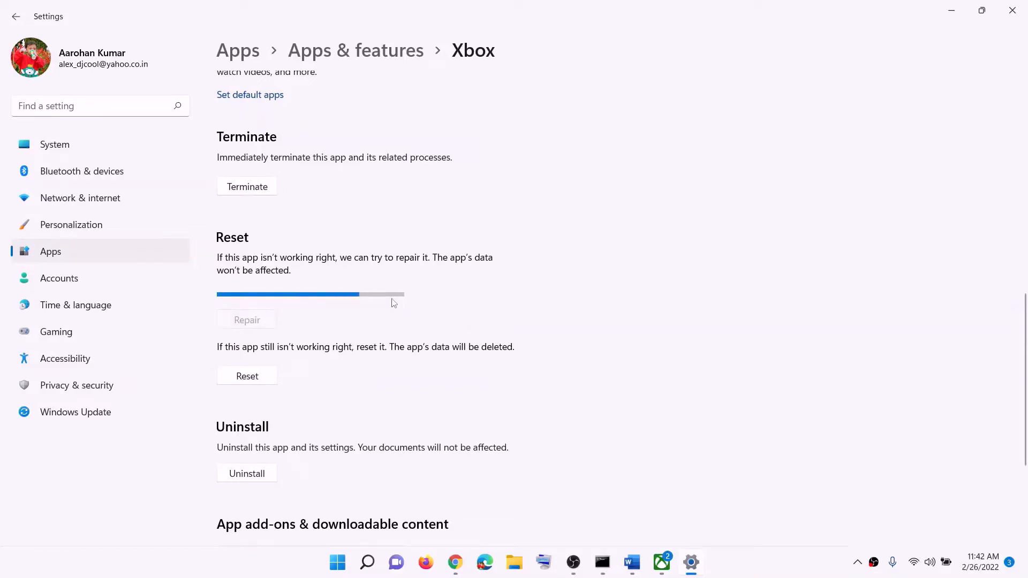
pyautogui.click(251, 356)
pyautogui.click(307, 323)
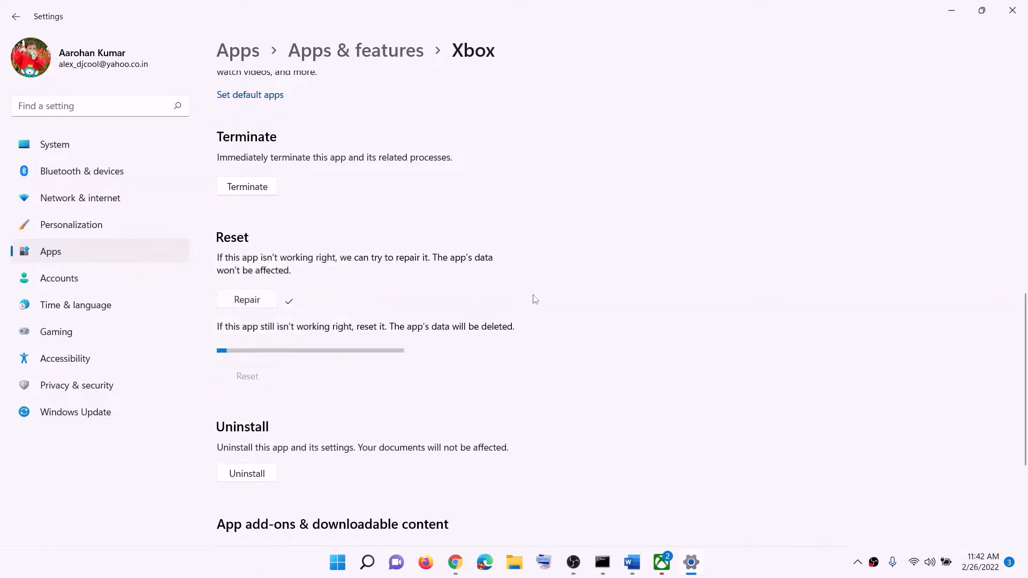
# - Switch to the Word notes and read Step 7, highlighting its text about updating Xbox App/Store from the store library
pyautogui.click(632, 563)
pyautogui.scroll(-3, 285, 343)
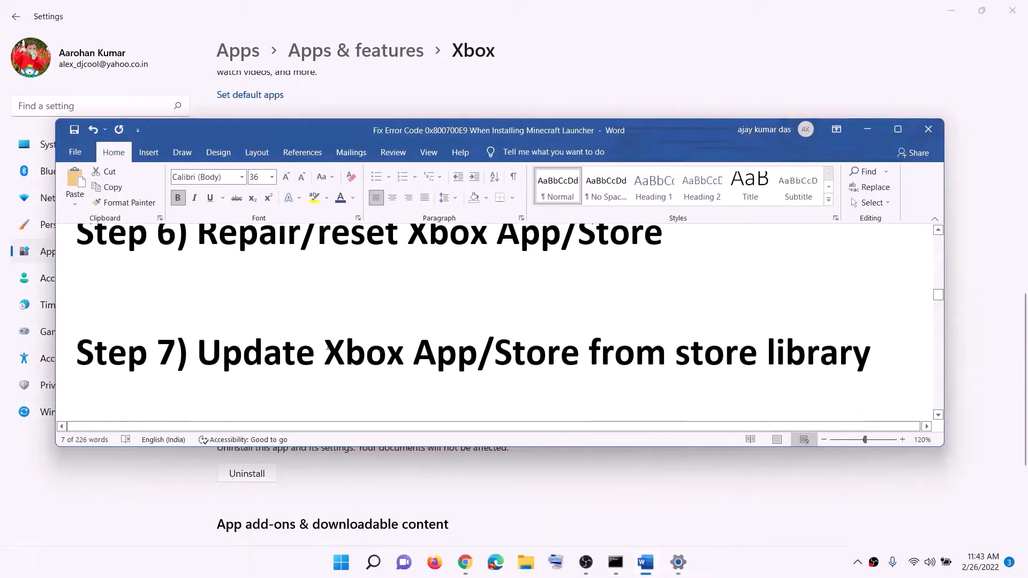
pyautogui.moveTo(324, 354); pyautogui.dragTo(588, 355)
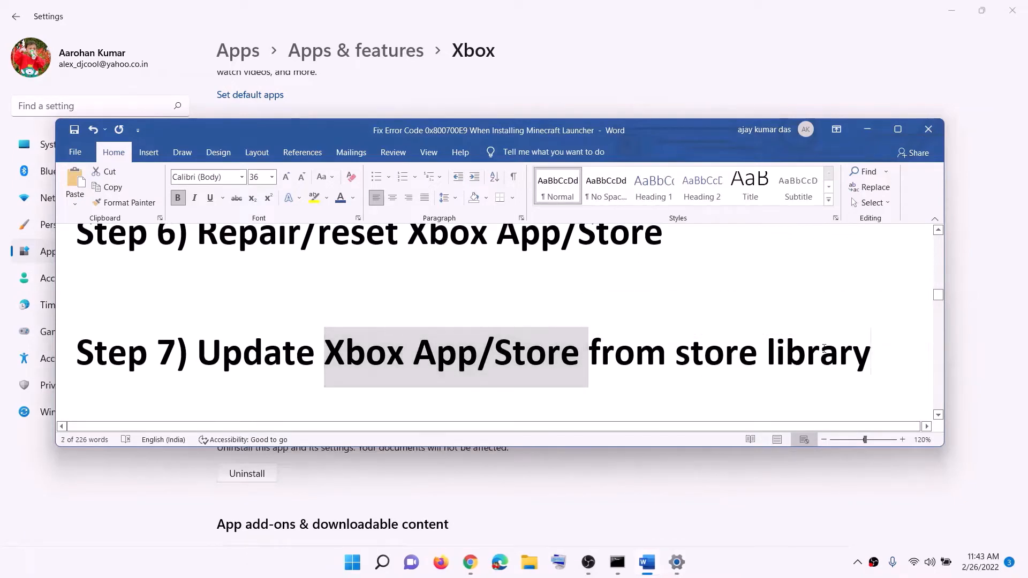
pyautogui.moveTo(869, 360); pyautogui.dragTo(369, 343)
# - Search Windows for "sto", launch Microsoft Store in a maximized window and open its Library page
pyautogui.click(351, 563)
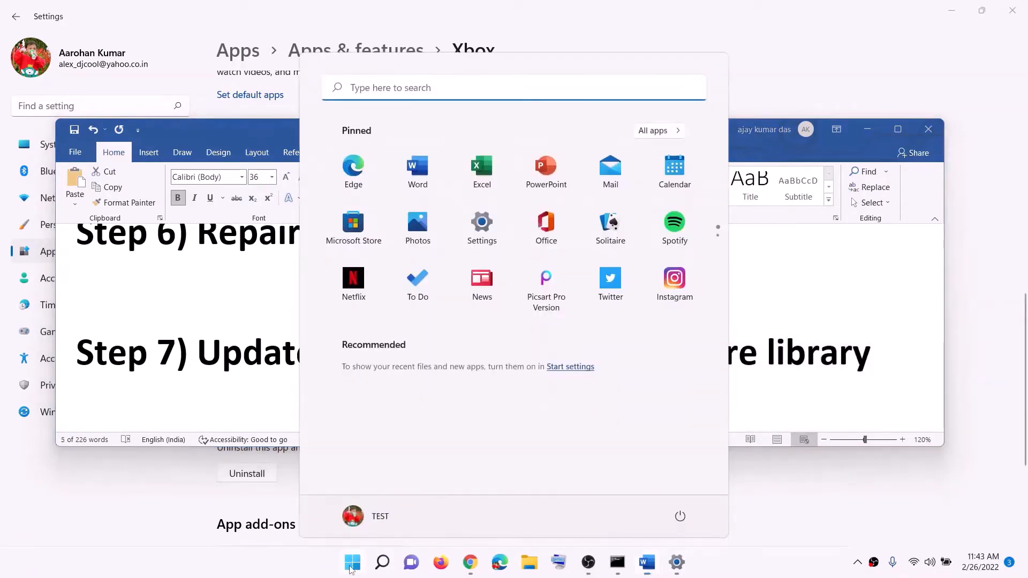
pyautogui.write('sto')
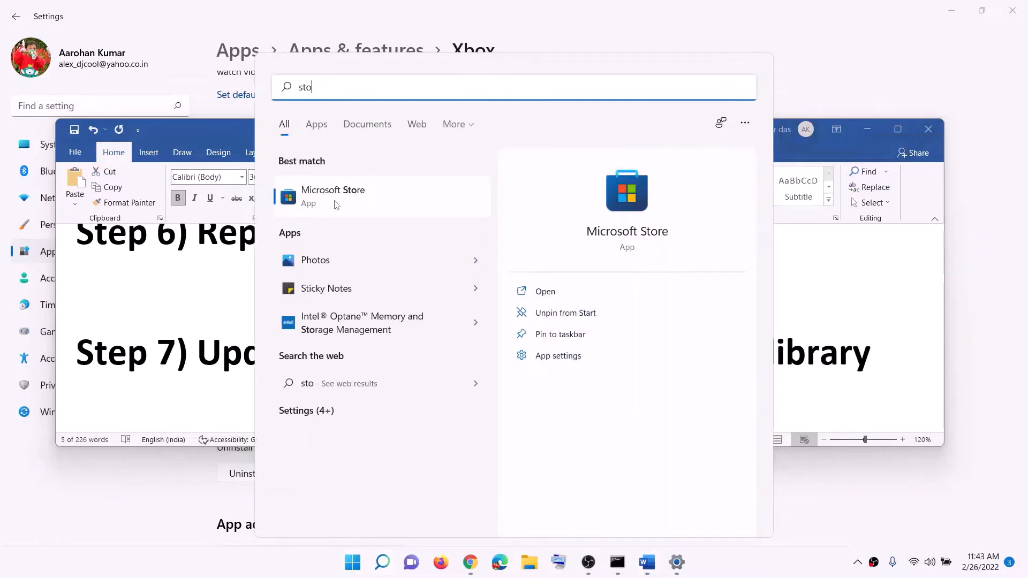
pyautogui.click(336, 204)
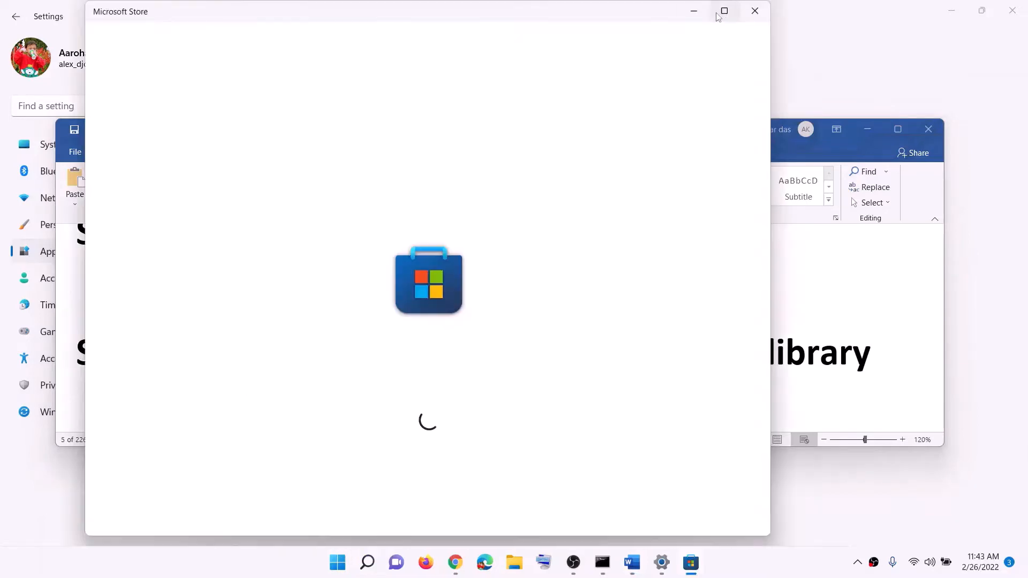
pyautogui.click(722, 11)
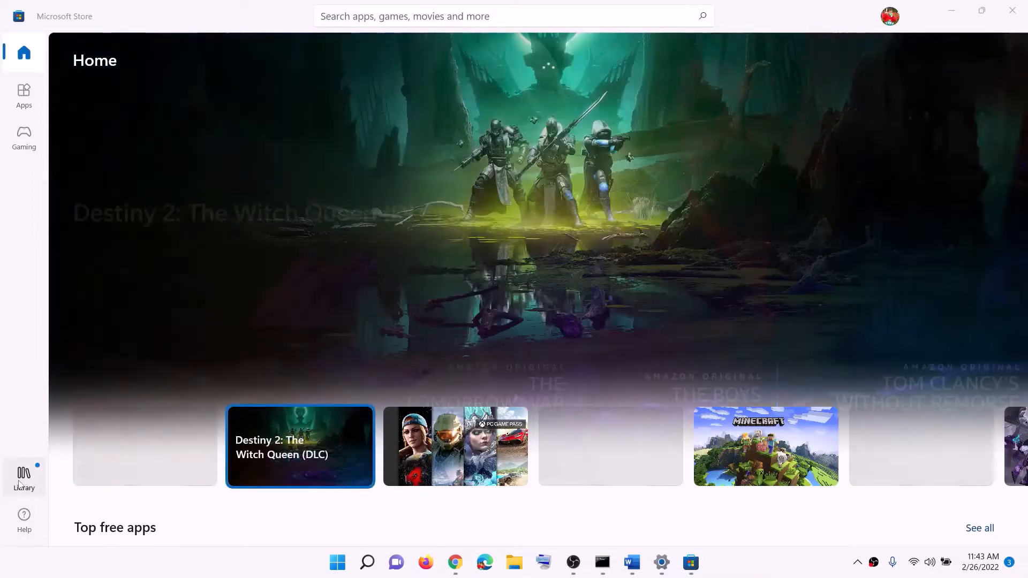
pyautogui.click(20, 485)
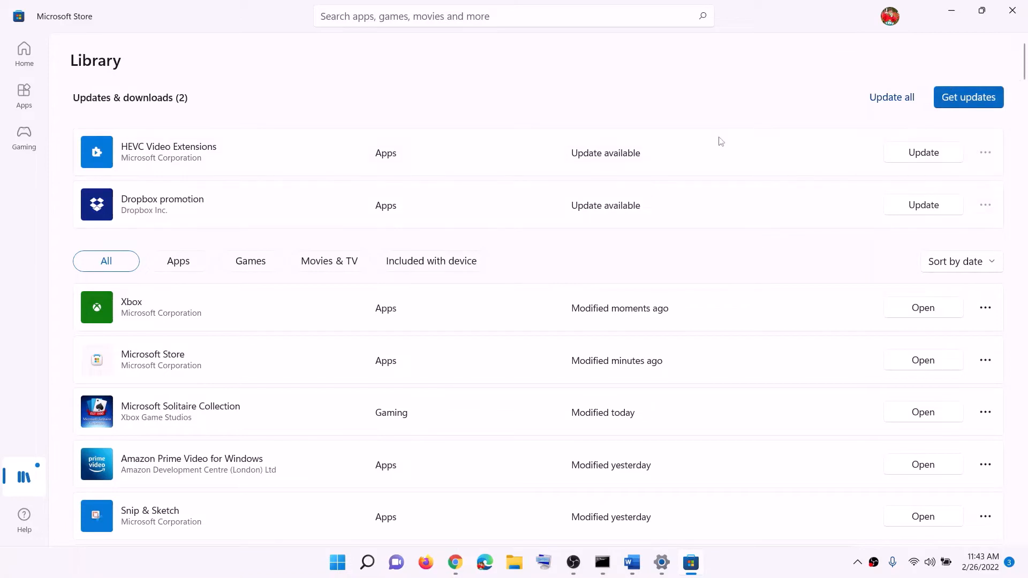
# - Switch to the Word notes, read Step 8 and copy the Xbox Identity Provider link on microsoft.com
pyautogui.click(632, 562)
pyautogui.scroll(-4, 384, 300)
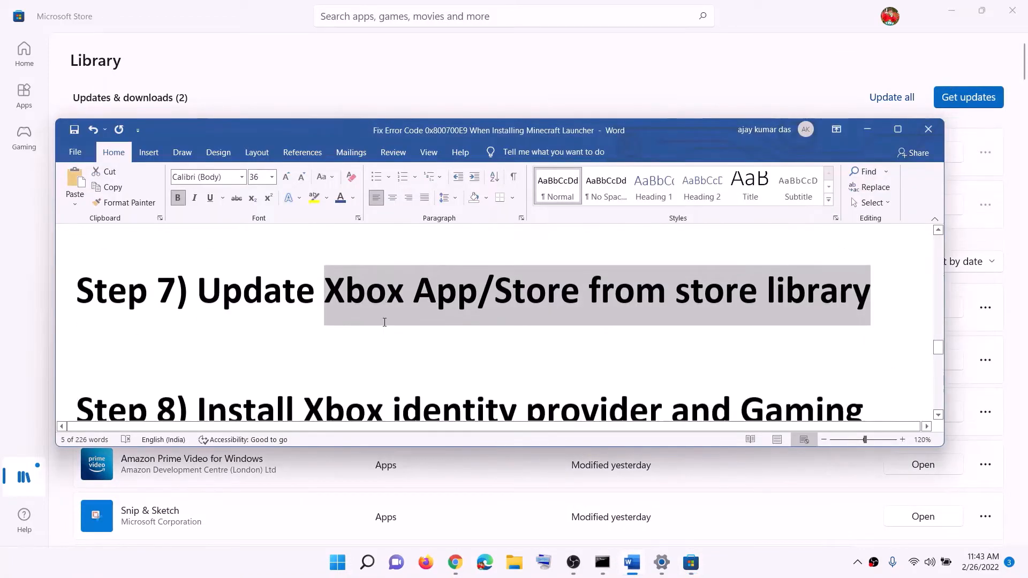
pyautogui.moveTo(197, 318); pyautogui.dragTo(729, 318)
pyautogui.scroll(-3, 618, 362)
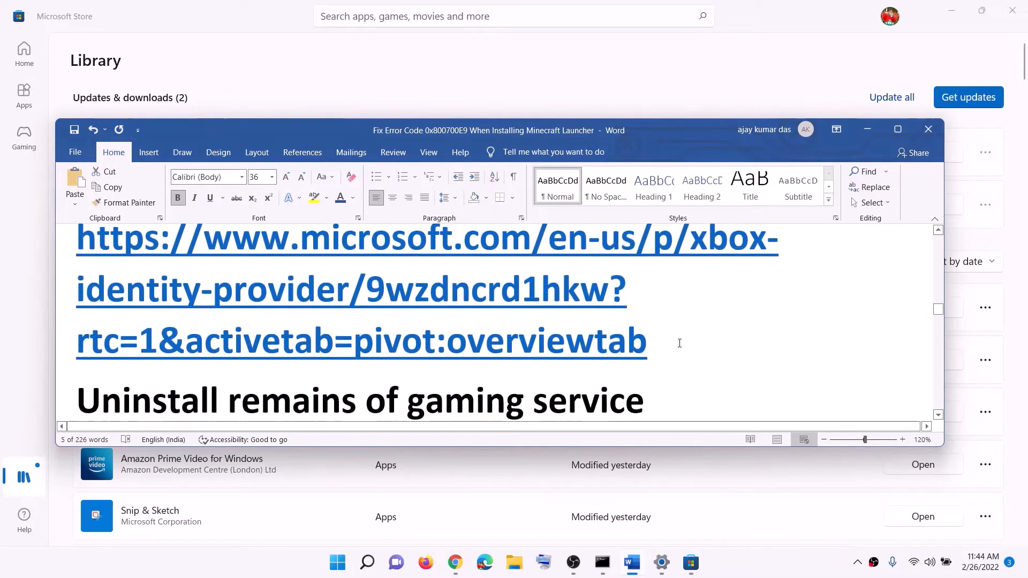
pyautogui.tripleClick(673, 339)
pyautogui.rightClick(213, 274)
pyautogui.click(237, 299)
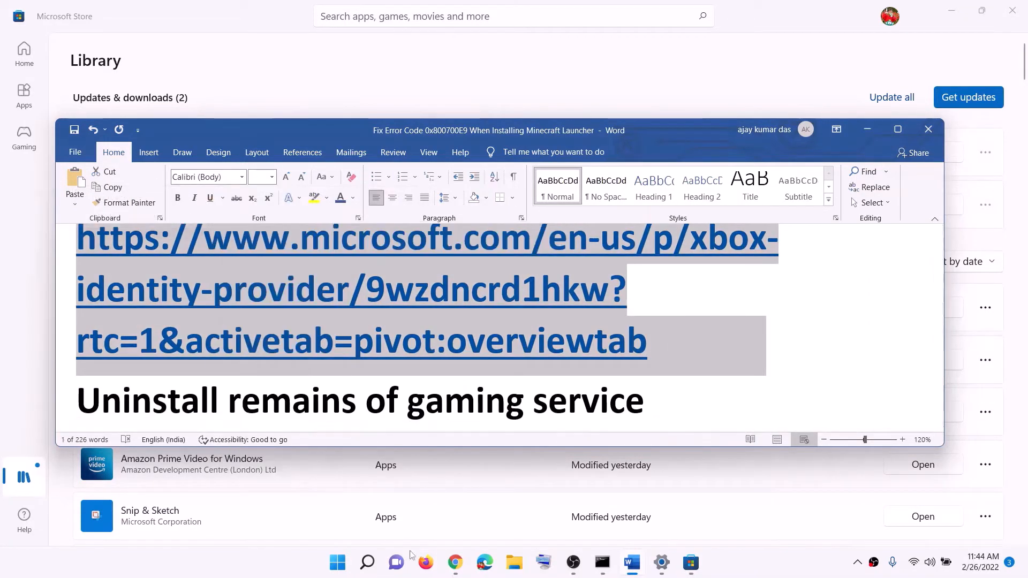
# - Switch to Chrome and launch the Xbox Identity Provider page in Microsoft Store, allowing the site to open the app
pyautogui.click(455, 562)
pyautogui.click(239, 12)
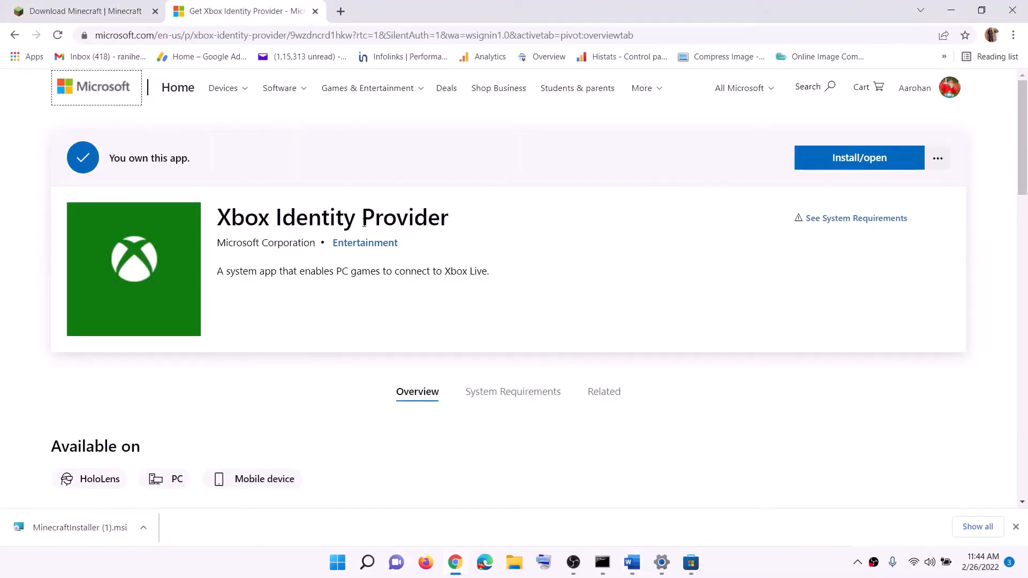
pyautogui.click(864, 165)
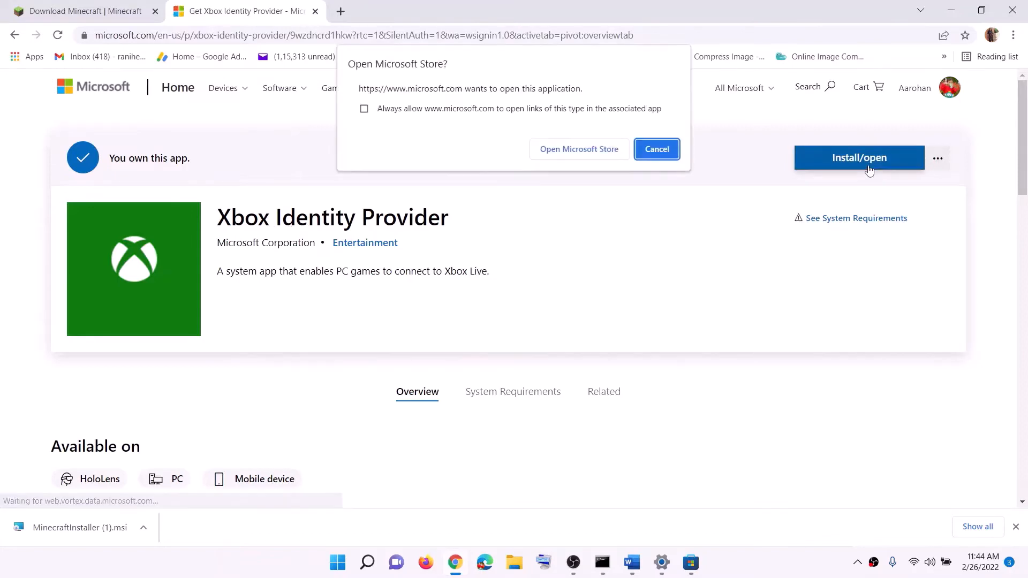
pyautogui.click(582, 151)
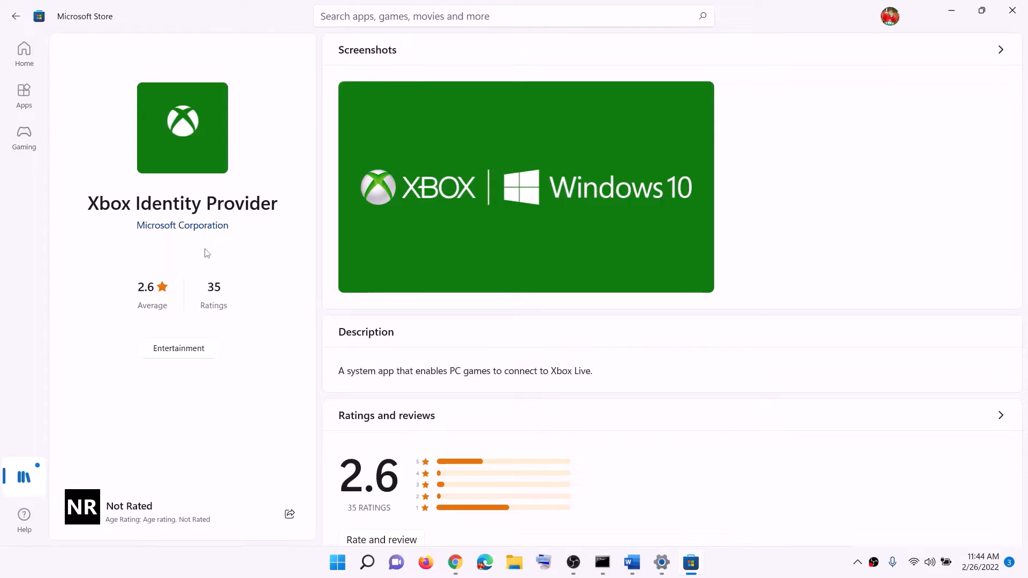
# - Return to the Word notes and copy the command "get-appxpackage Microsoft.GamingServices | remove-AppxPackage -allusers"
pyautogui.hotkey('alt', 'Tab')
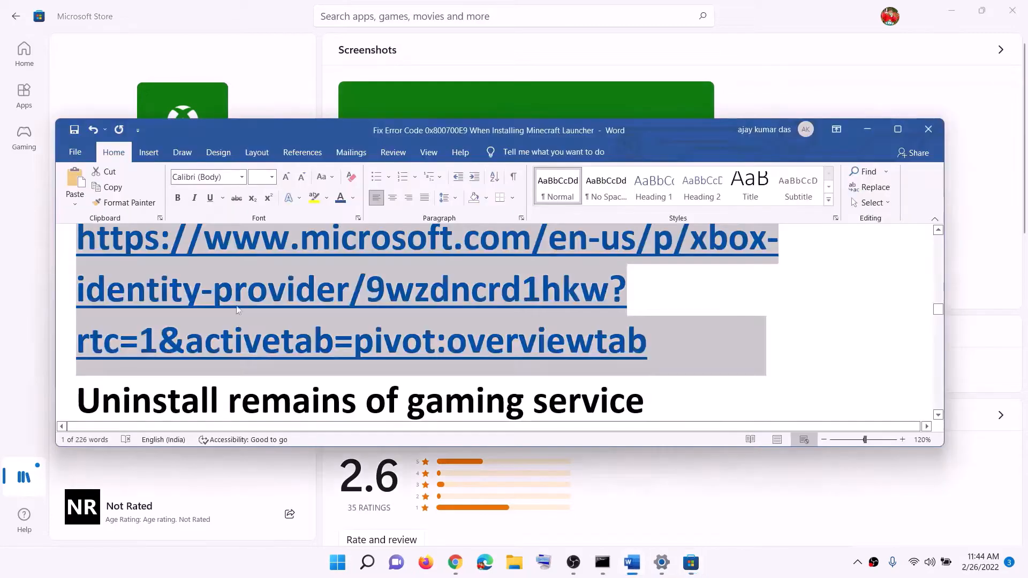
pyautogui.scroll(-3, 269, 355)
pyautogui.scroll(-1, 269, 355)
pyautogui.moveTo(228, 289); pyautogui.dragTo(643, 289)
pyautogui.scroll(-2, 511, 350)
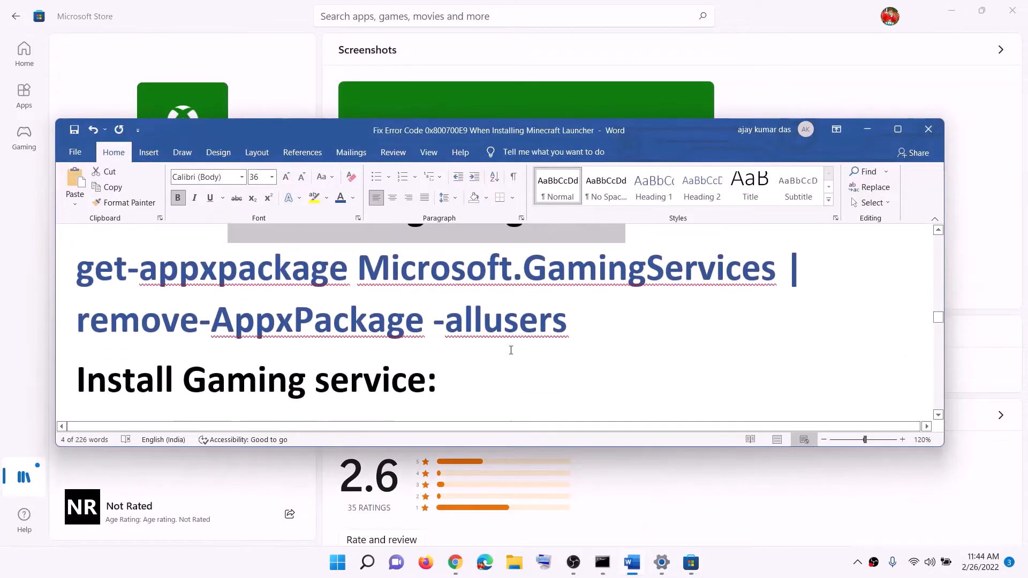
pyautogui.moveTo(575, 320); pyautogui.dragTo(76, 267)
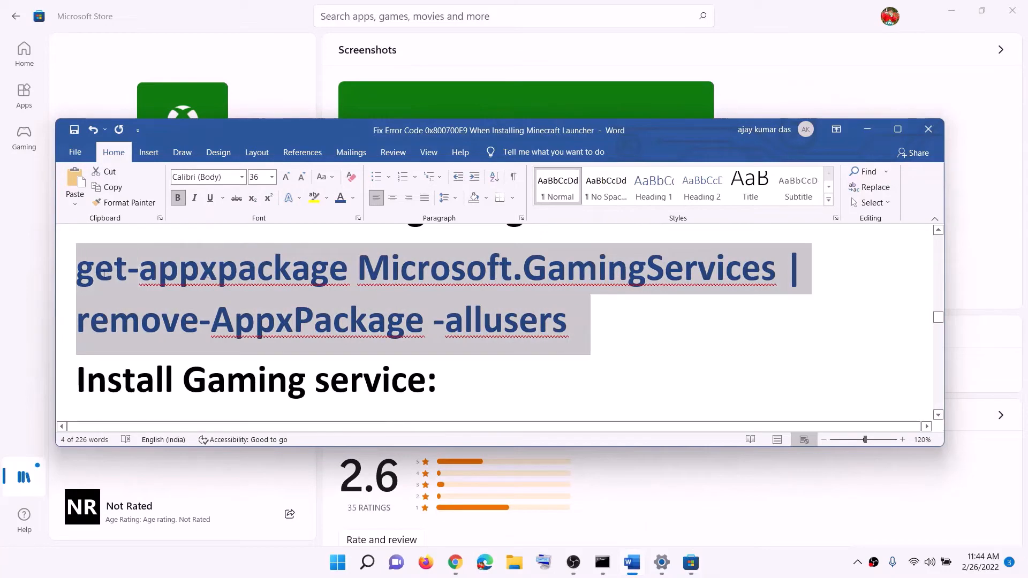
pyautogui.rightClick(163, 293)
pyautogui.click(195, 318)
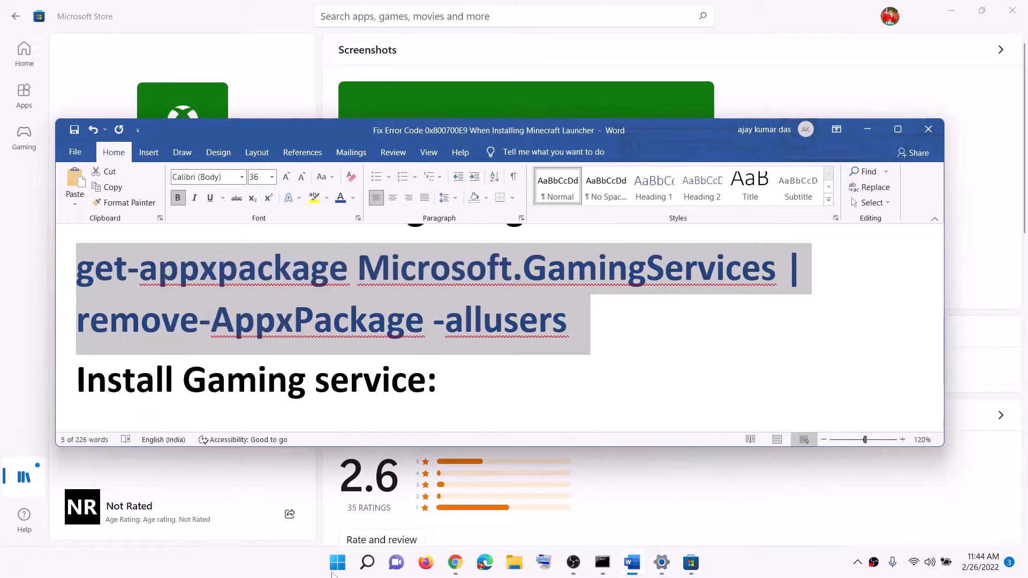
# - Search Windows for "powershell" and run Windows PowerShell as administrator, approving the elevation request
pyautogui.click(333, 573)
pyautogui.write('powers')
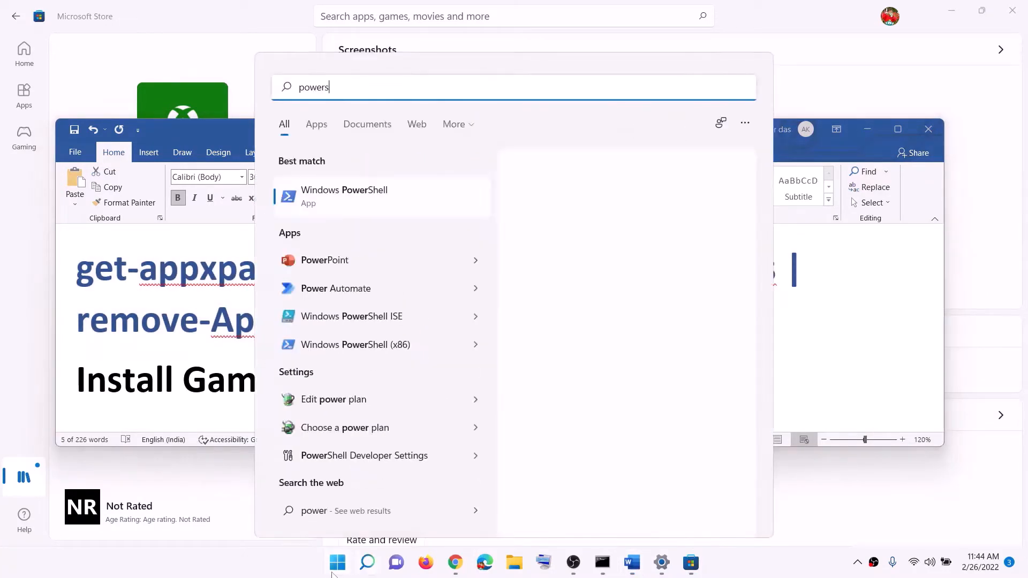
pyautogui.write('hell')
pyautogui.rightClick(401, 209)
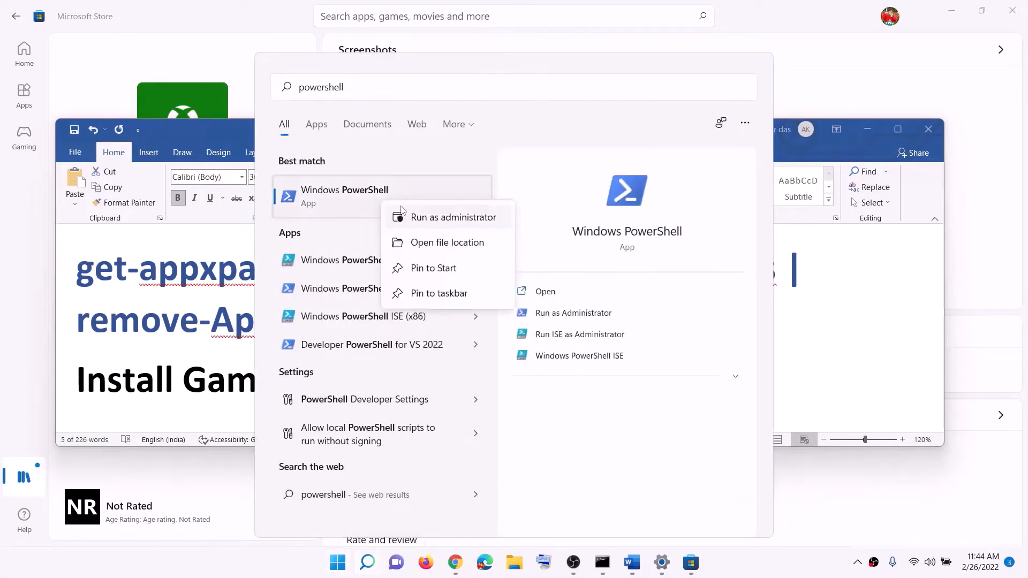
pyautogui.click(443, 223)
pyautogui.click(445, 384)
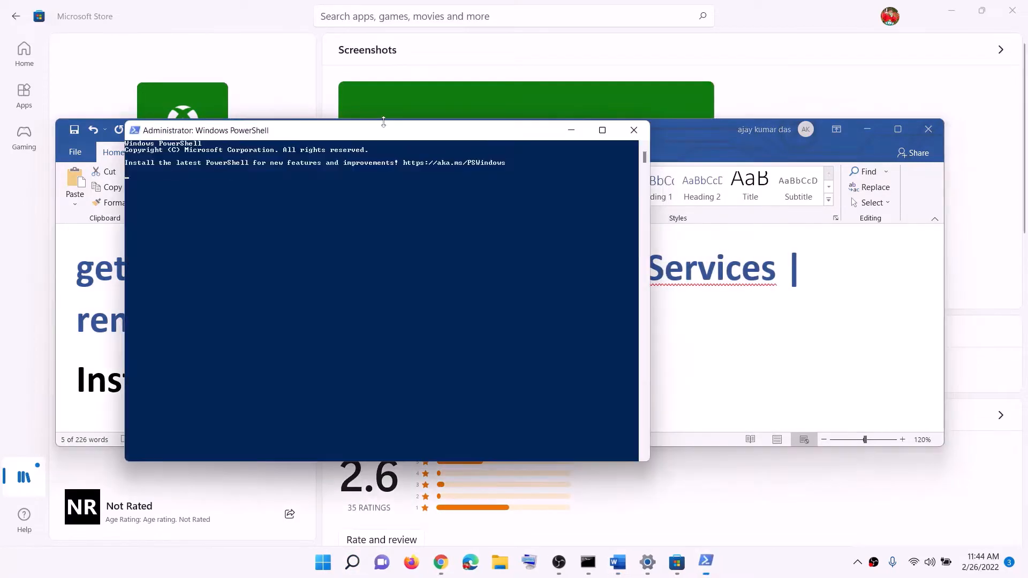
# - Run the copied get-appxpackage command in PowerShell to remove Microsoft.GamingServices for all users
pyautogui.moveTo(383, 141); pyautogui.dragTo(452, 141)
pyautogui.hotkey('ctrl', 'v')
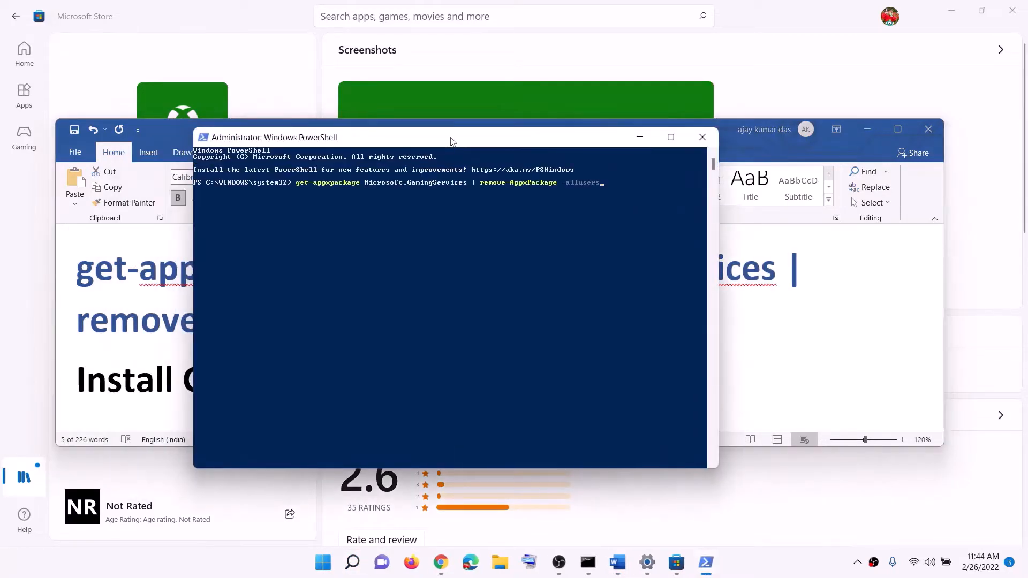
pyautogui.press('Return')
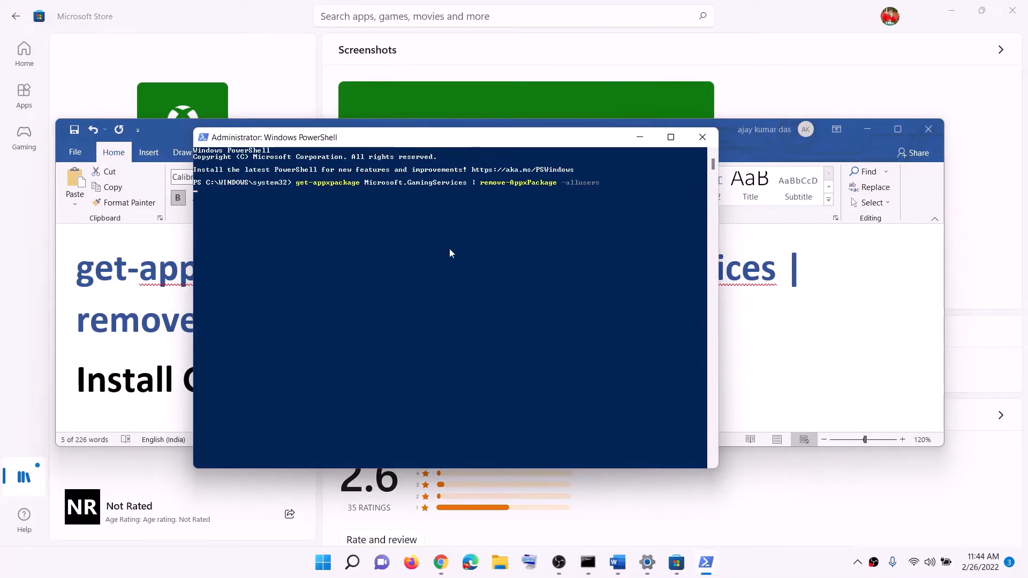
# - Switch to the Word notes and copy the Gaming Services install command "start ms-windows-store://pdp/?productid=9MWPM2CQNLHN"
pyautogui.hotkey('alt', 'Tab')
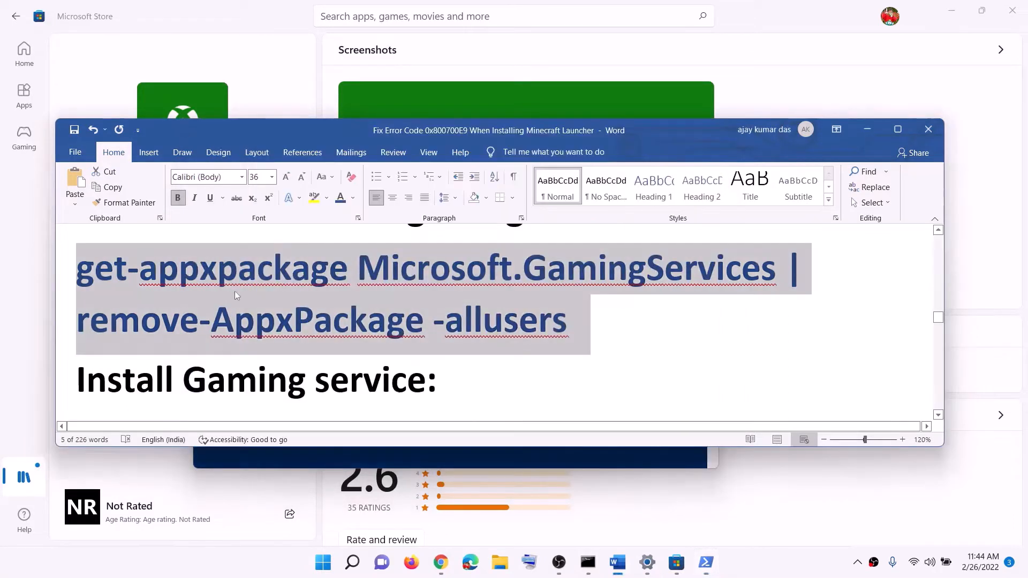
pyautogui.scroll(-3, 235, 291)
pyautogui.moveTo(570, 389); pyautogui.dragTo(77, 321)
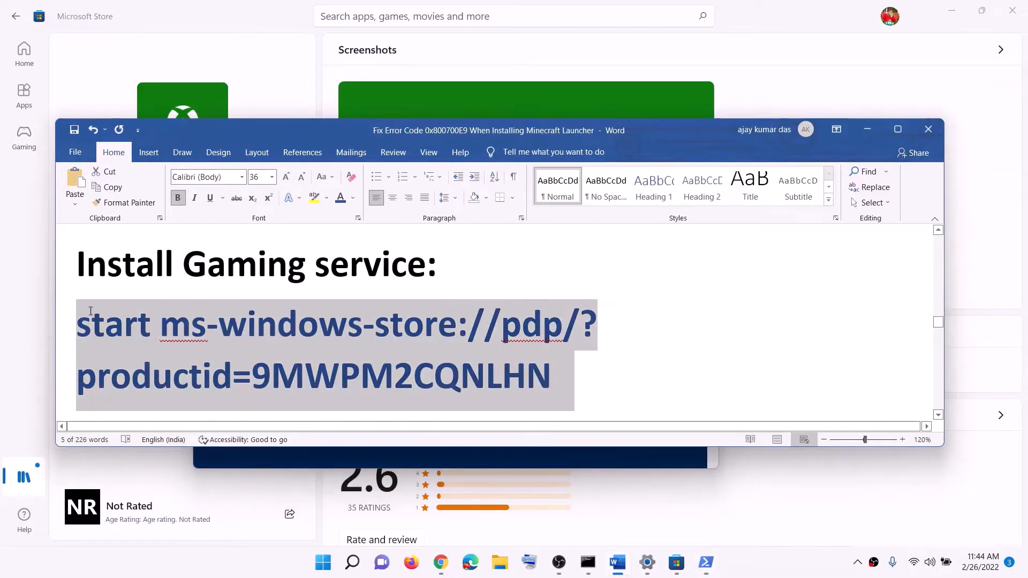
pyautogui.rightClick(198, 360)
pyautogui.click(217, 198)
# - Run the copied Store command in PowerShell and install Gaming Services from its Microsoft Store page
pyautogui.hotkey('alt', 'Tab')
pyautogui.hotkey('ctrl', 'v')
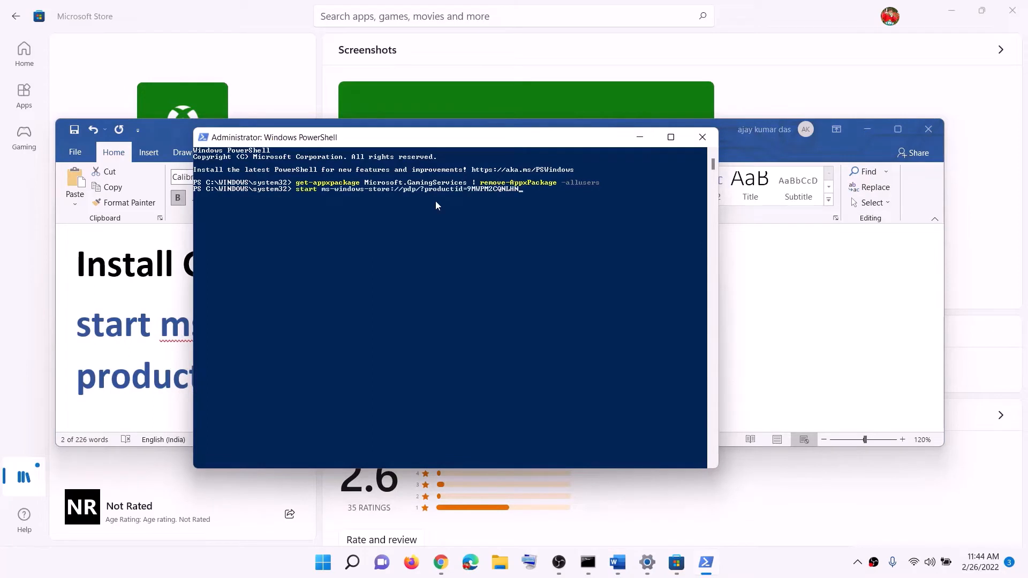
pyautogui.press('Return')
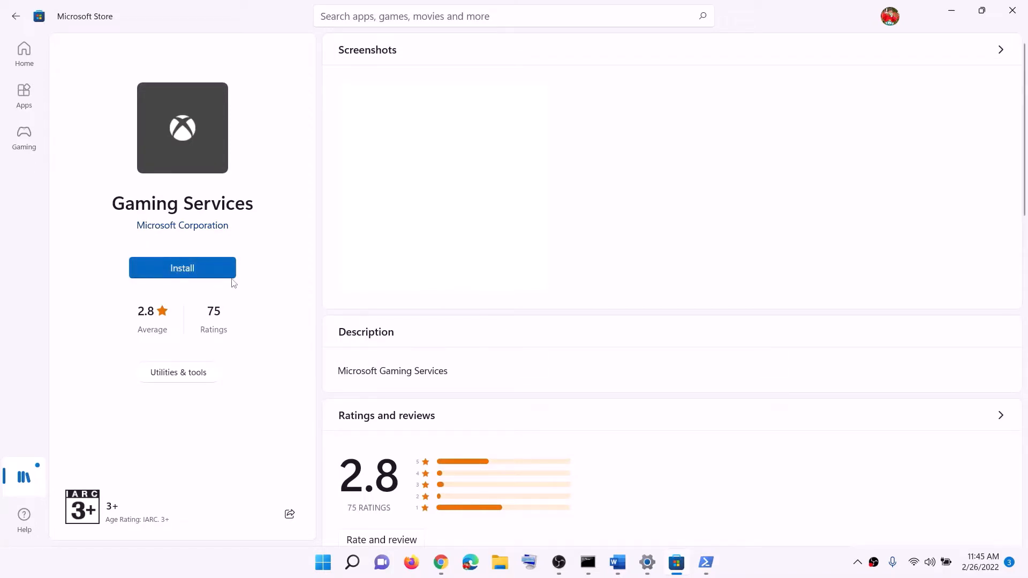
pyautogui.click(428, 381)
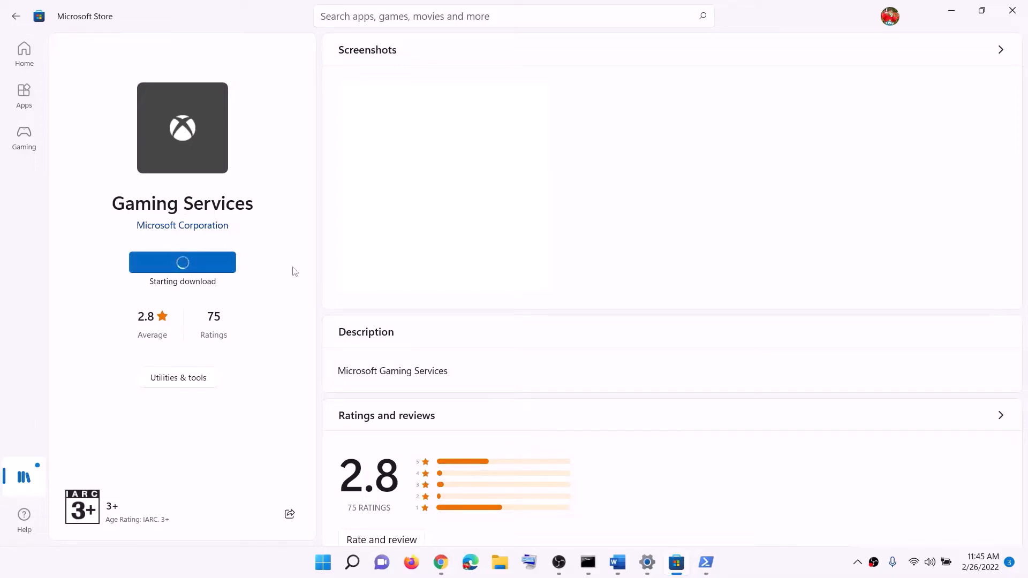
# - Check the list of required services in the Word notes, then search Windows for "servi" and open Services
pyautogui.click(617, 562)
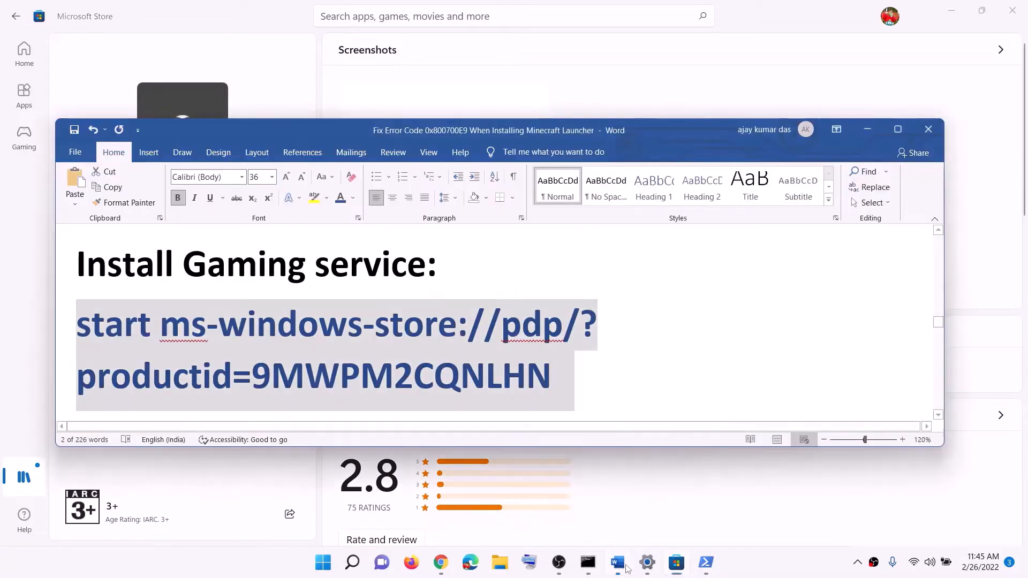
pyautogui.scroll(-2, 331, 337)
pyautogui.scroll(-3, 332, 337)
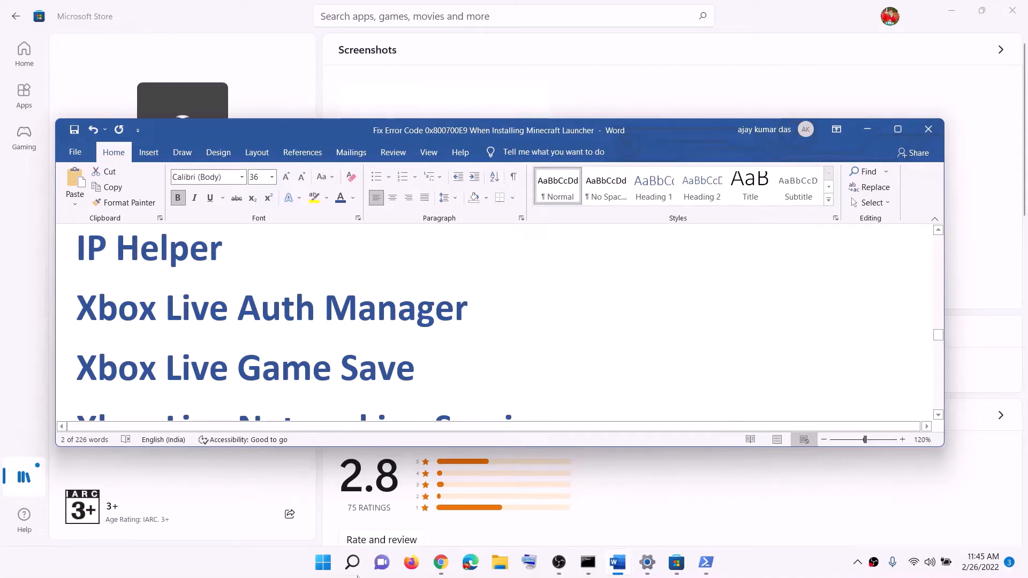
pyautogui.click(357, 575)
pyautogui.write('servi')
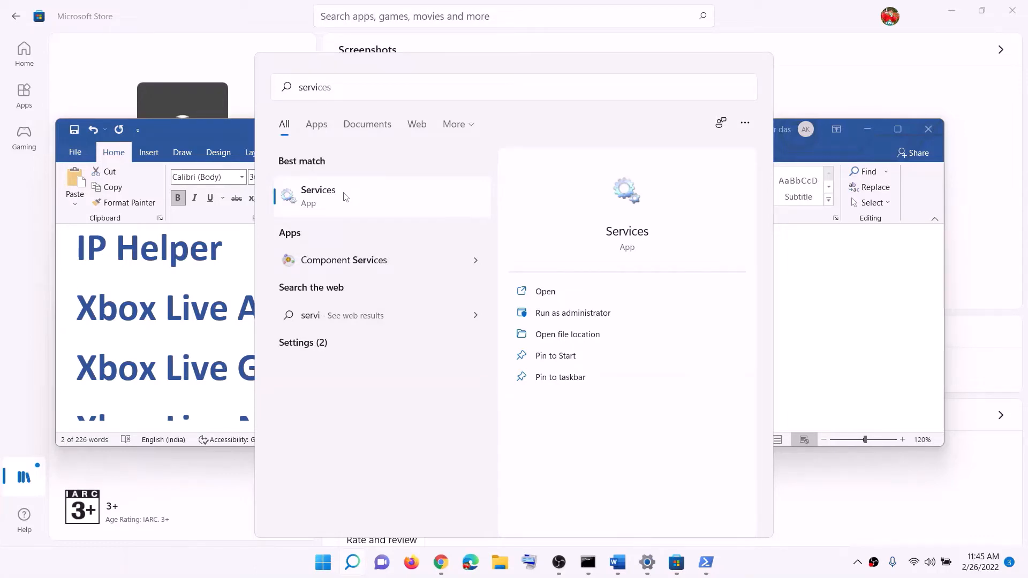
pyautogui.click(345, 197)
# - Set the IP Helper service's startup type to Automatic and apply the change
pyautogui.click(281, 309)
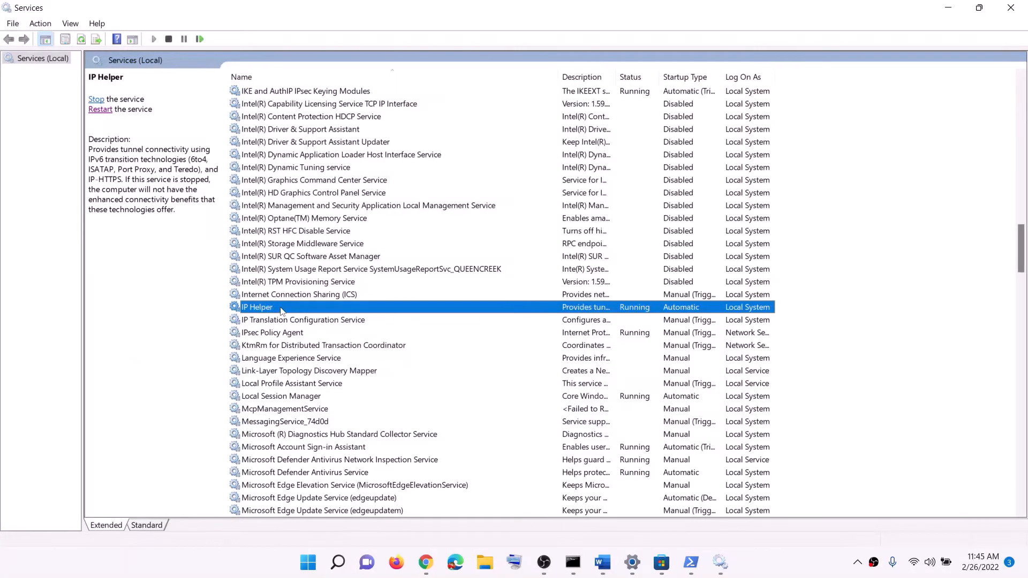
pyautogui.doubleClick(281, 308)
pyautogui.click(540, 264)
pyautogui.click(483, 285)
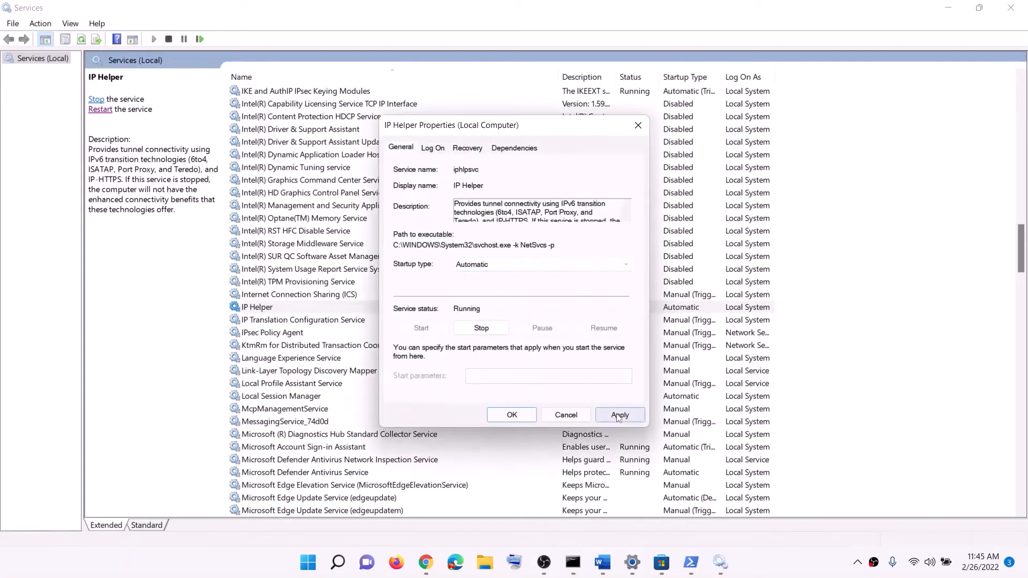
pyautogui.click(620, 415)
pyautogui.click(512, 414)
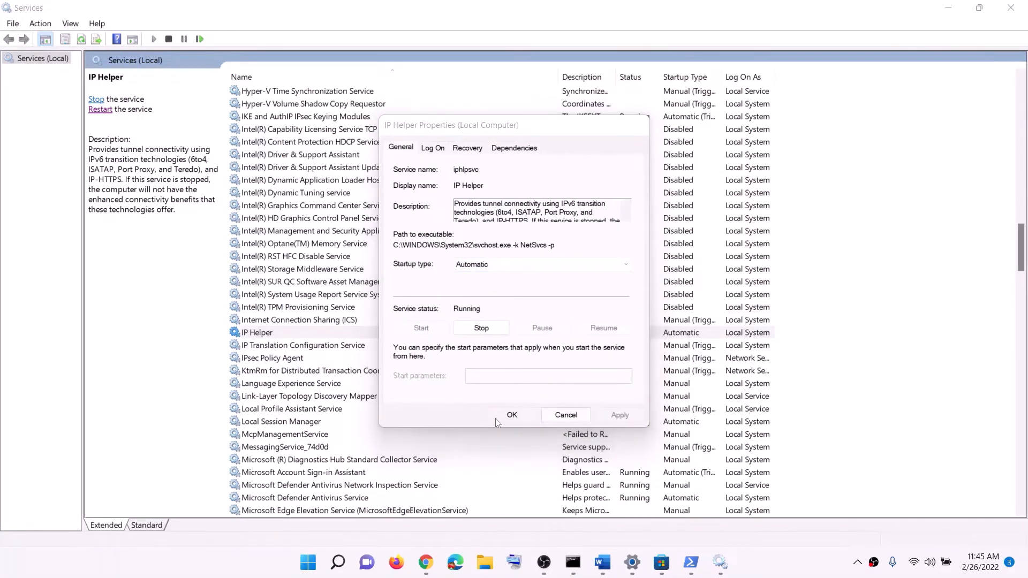
# - Find the Xbox Accessory Management Service and set its startup type to Automatic, applying the change
pyautogui.click(298, 473)
pyautogui.press('x')
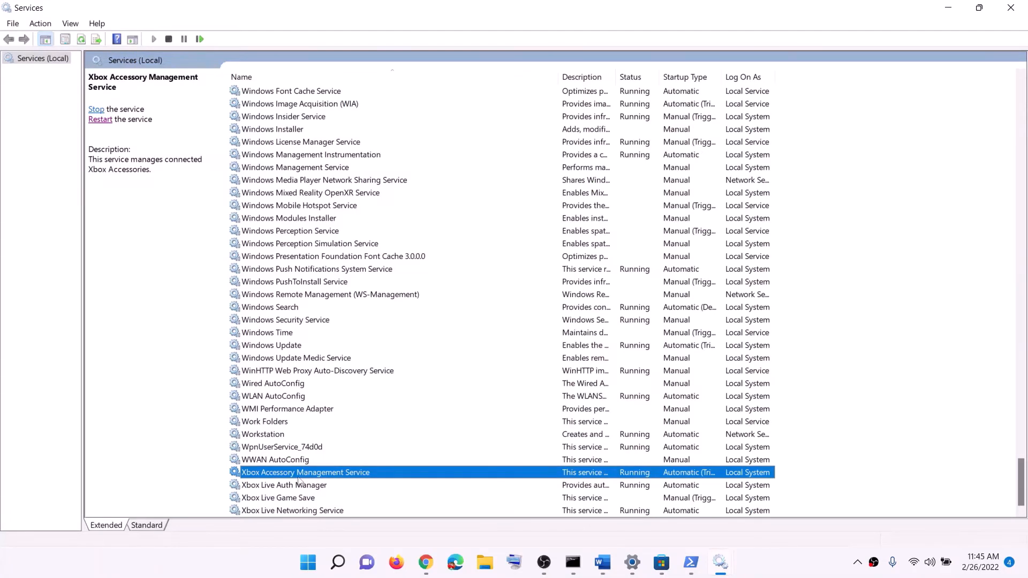
pyautogui.press('Return')
pyautogui.click(488, 267)
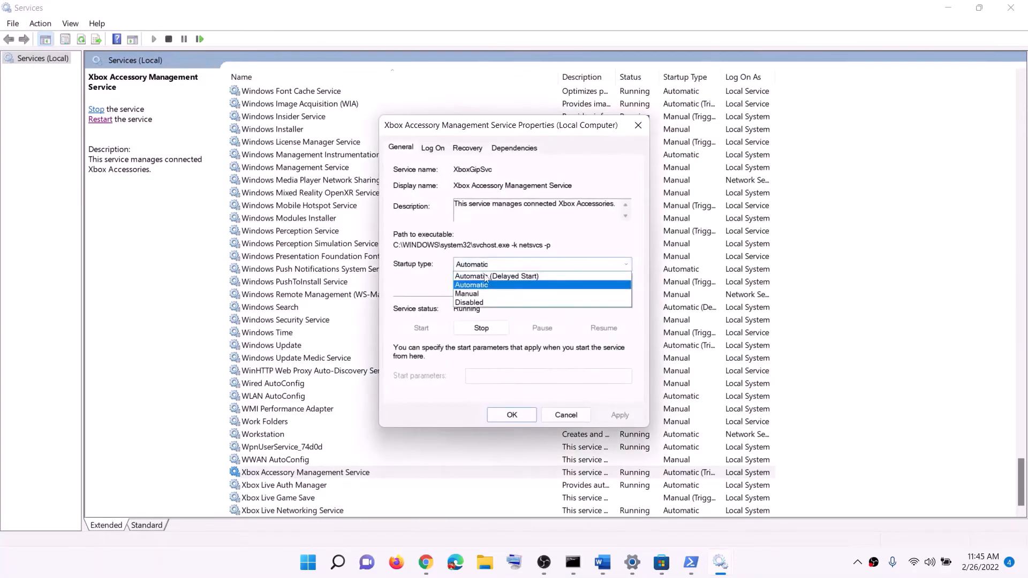
pyautogui.click(481, 285)
pyautogui.click(621, 415)
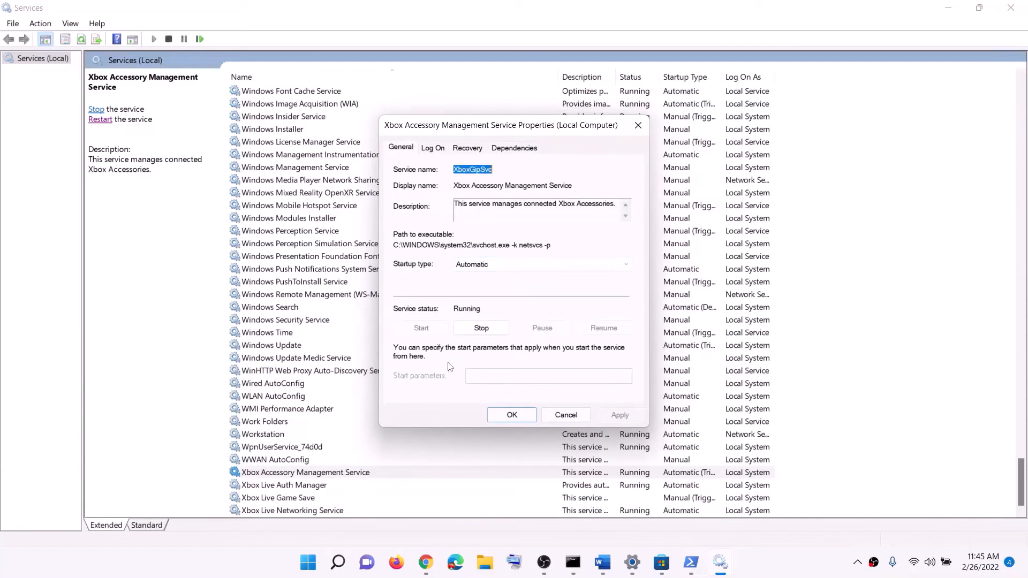
pyautogui.click(510, 416)
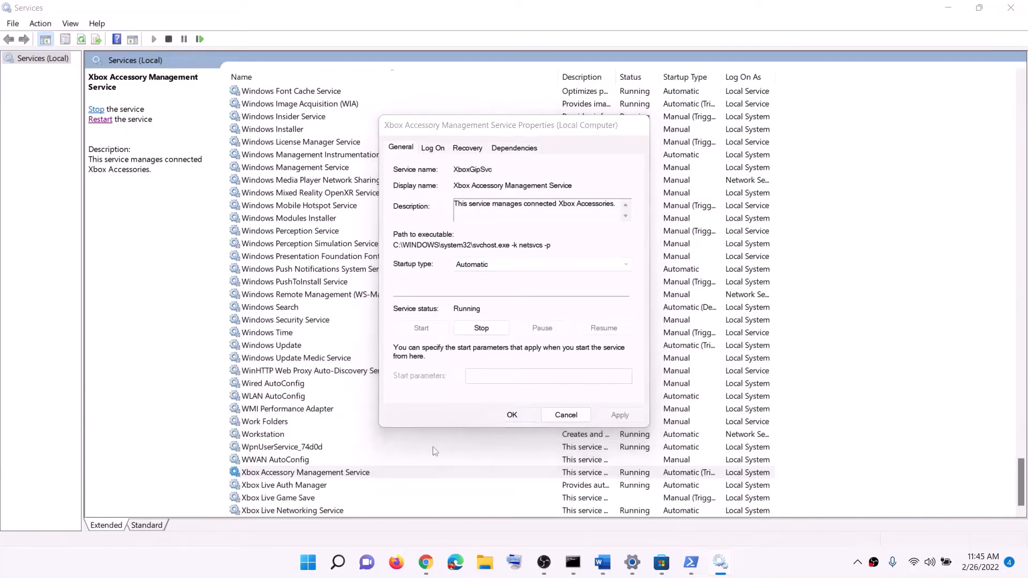
# - Set the Xbox Live Auth Manager service's startup type to Automatic and apply the change
pyautogui.doubleClick(313, 485)
pyautogui.click(493, 267)
pyautogui.click(481, 284)
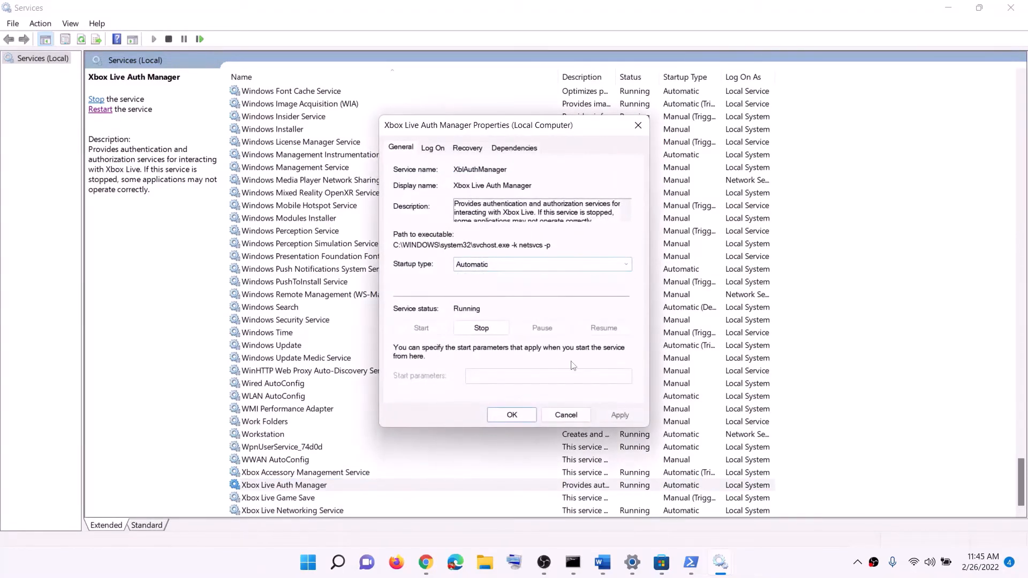
pyautogui.click(621, 416)
pyautogui.click(511, 415)
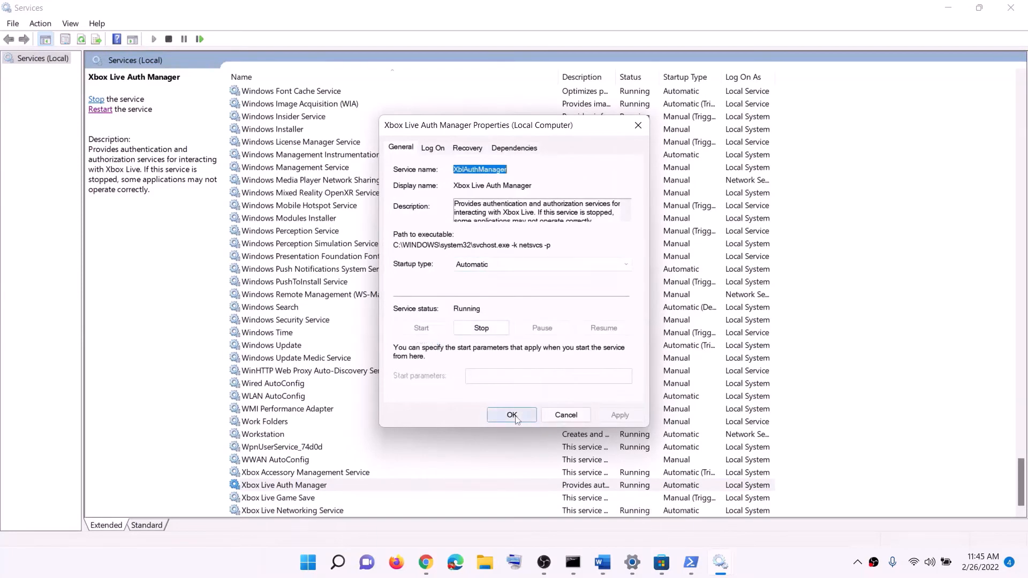
# - Set the Xbox Live Game Save service's startup type to Automatic, apply it and start the service
pyautogui.press('Down')
pyautogui.press('Return')
pyautogui.click(493, 265)
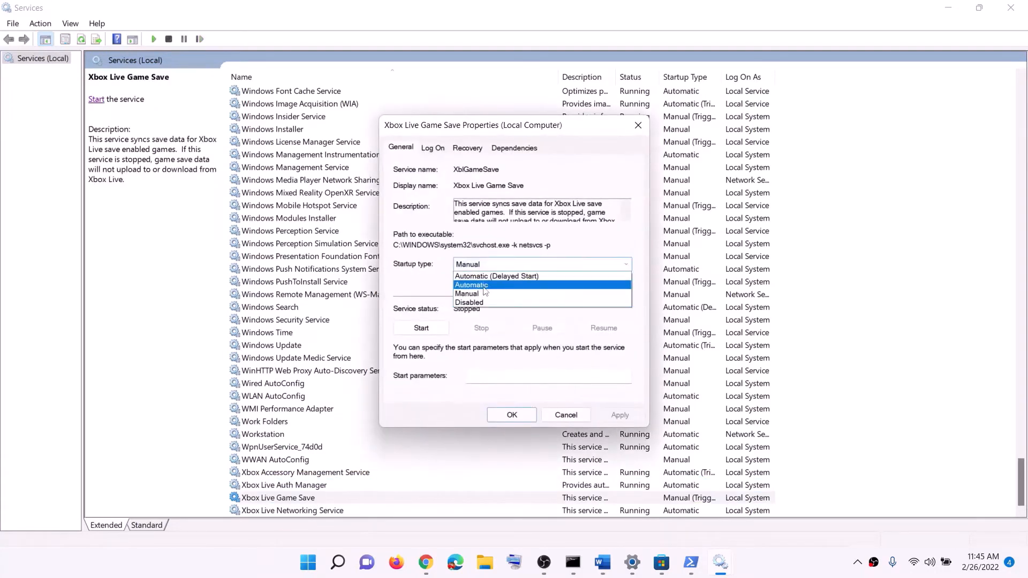
pyautogui.click(481, 285)
pyautogui.click(620, 416)
pyautogui.click(422, 328)
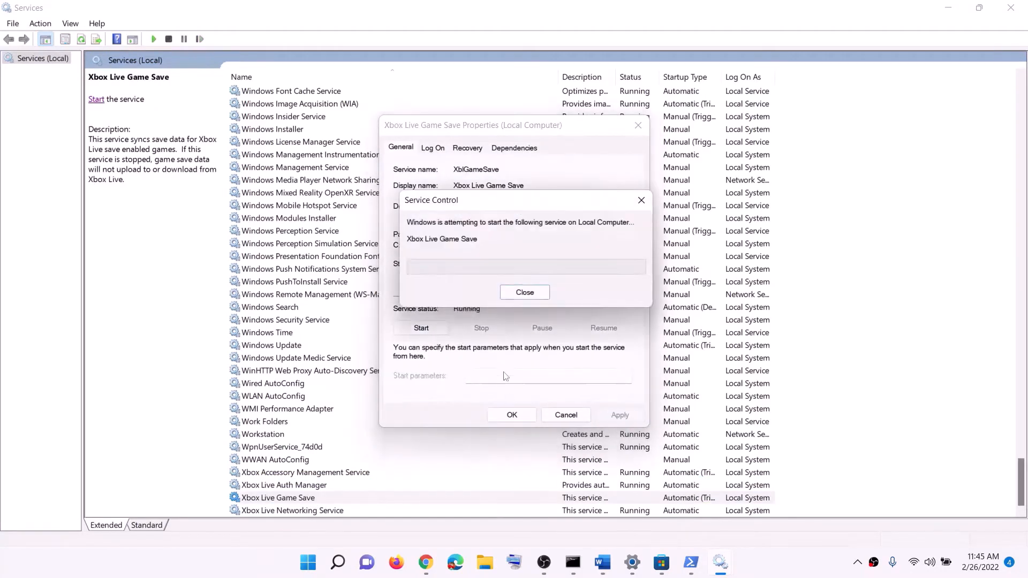
pyautogui.click(512, 416)
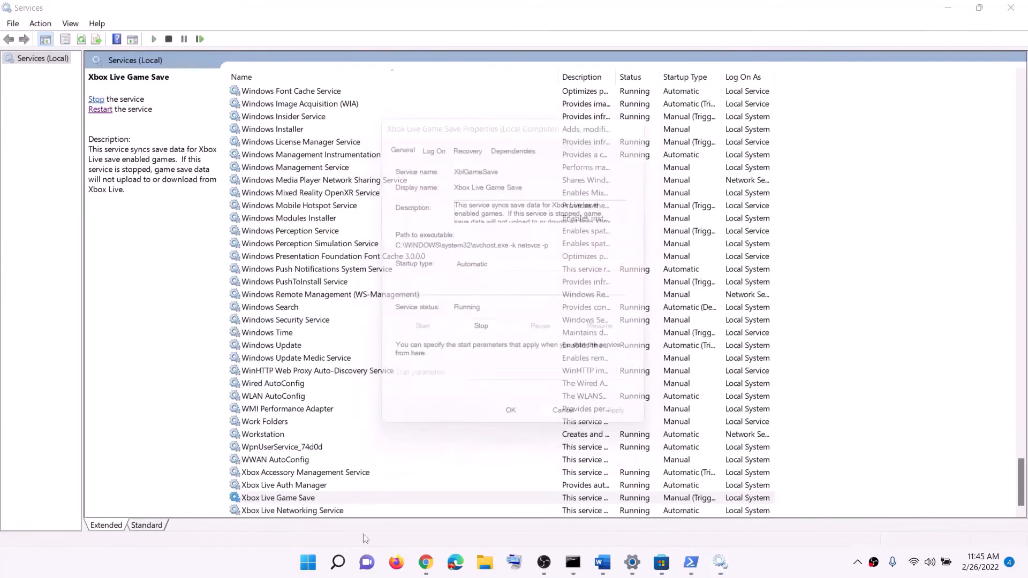
# - Set the Xbox Live Networking Service's startup type to Automatic, apply it and close its properties
pyautogui.press('Down')
pyautogui.press('Return')
pyautogui.click(493, 265)
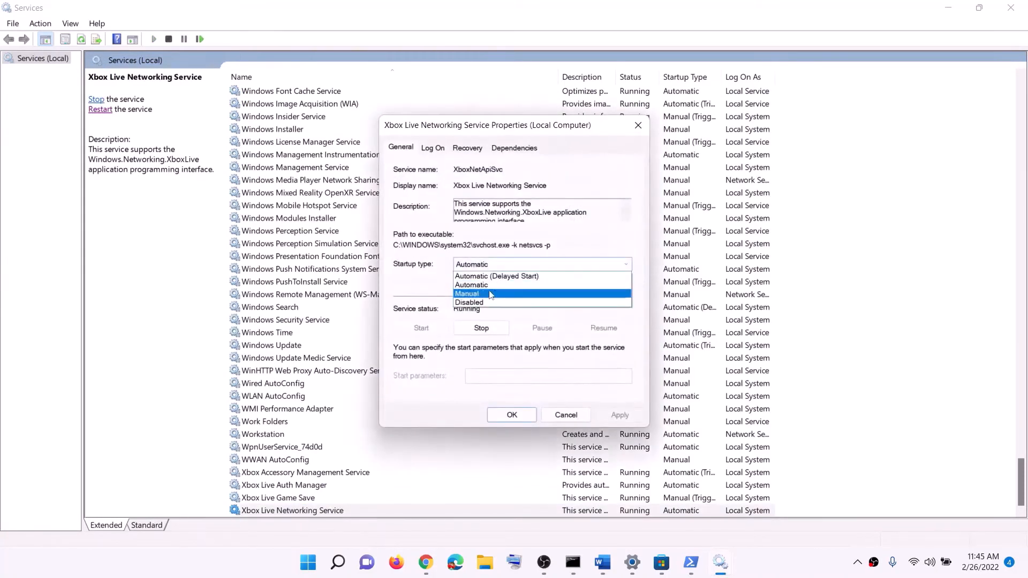
pyautogui.click(481, 285)
pyautogui.click(616, 414)
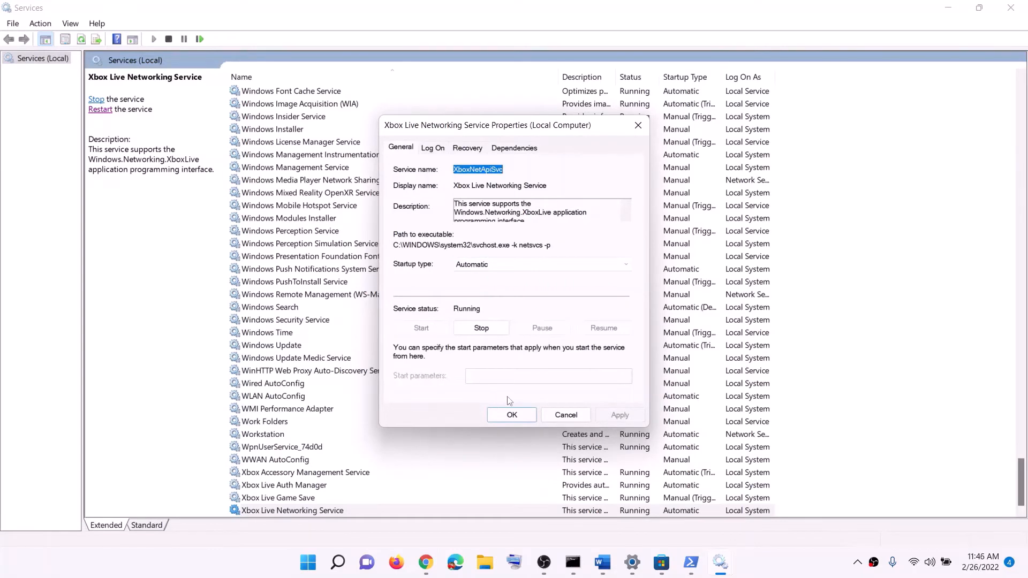
pyautogui.click(511, 416)
# - Open the Windows Update service's properties, keep its startup type at Automatic and confirm
pyautogui.click(321, 345)
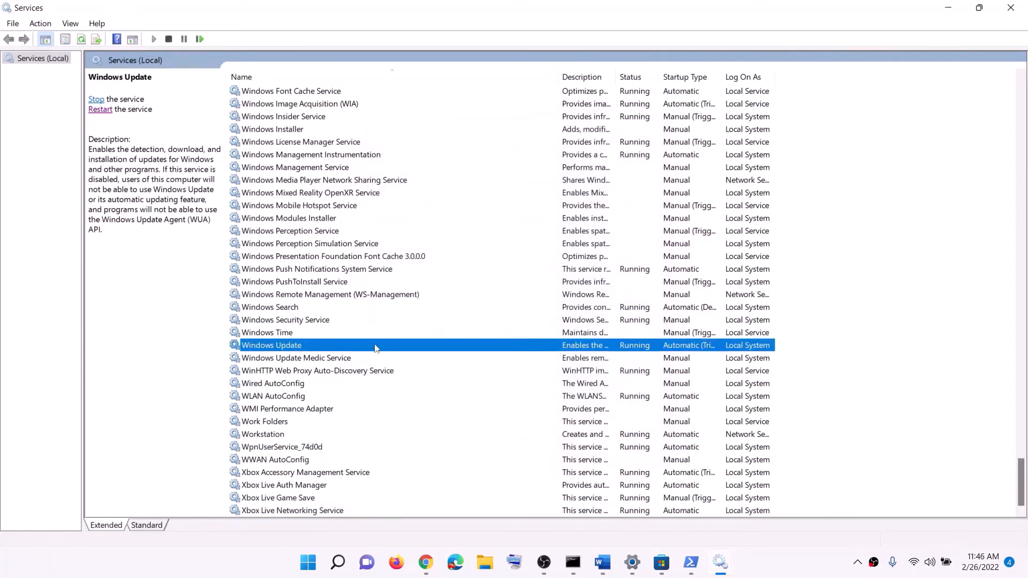
pyautogui.doubleClick(449, 345)
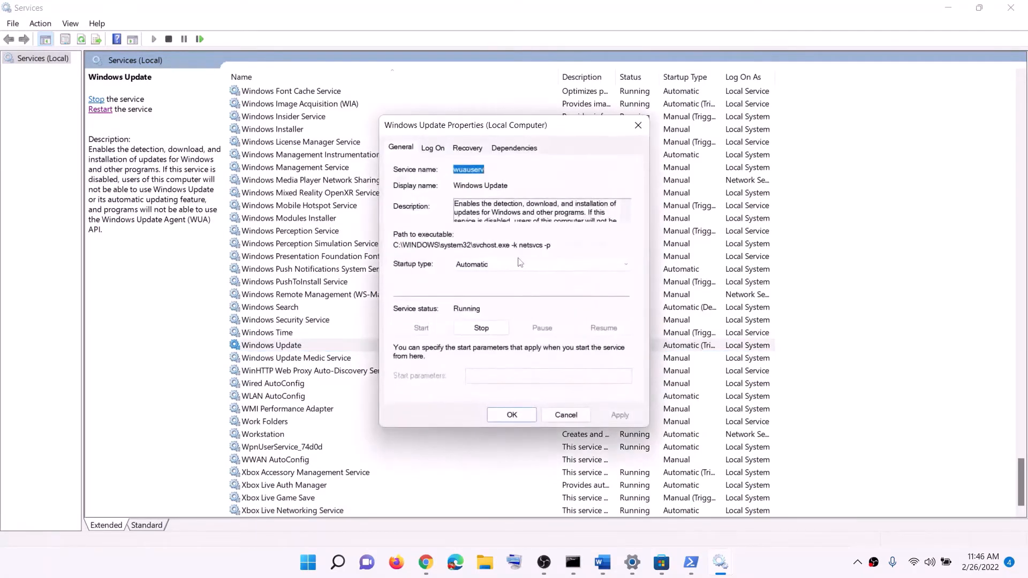
pyautogui.click(519, 263)
pyautogui.click(587, 350)
pyautogui.click(619, 416)
pyautogui.click(511, 415)
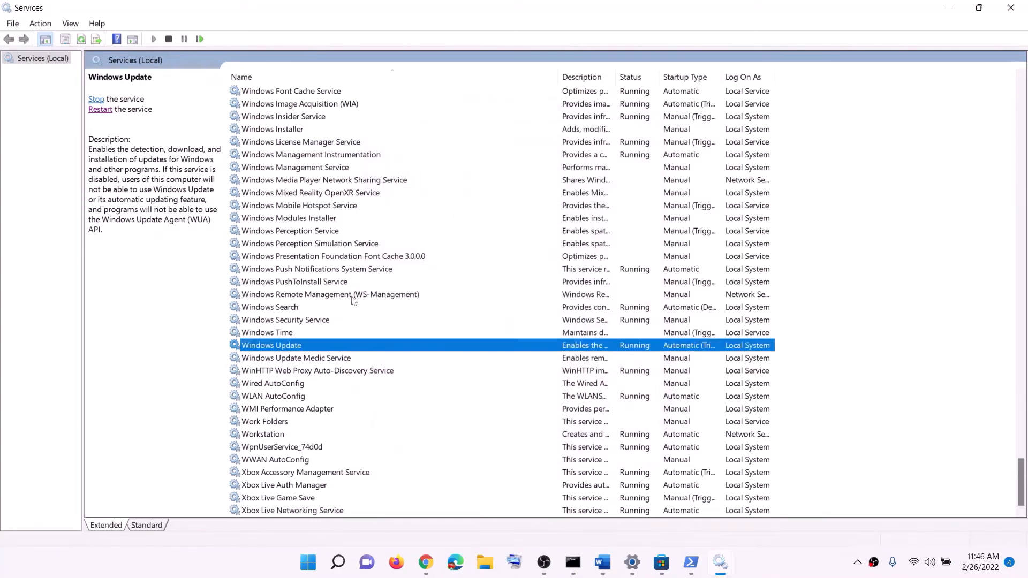
# - Find the two Gaming Services entries in the service list and check their status
pyautogui.click(350, 295)
pyautogui.press('g')
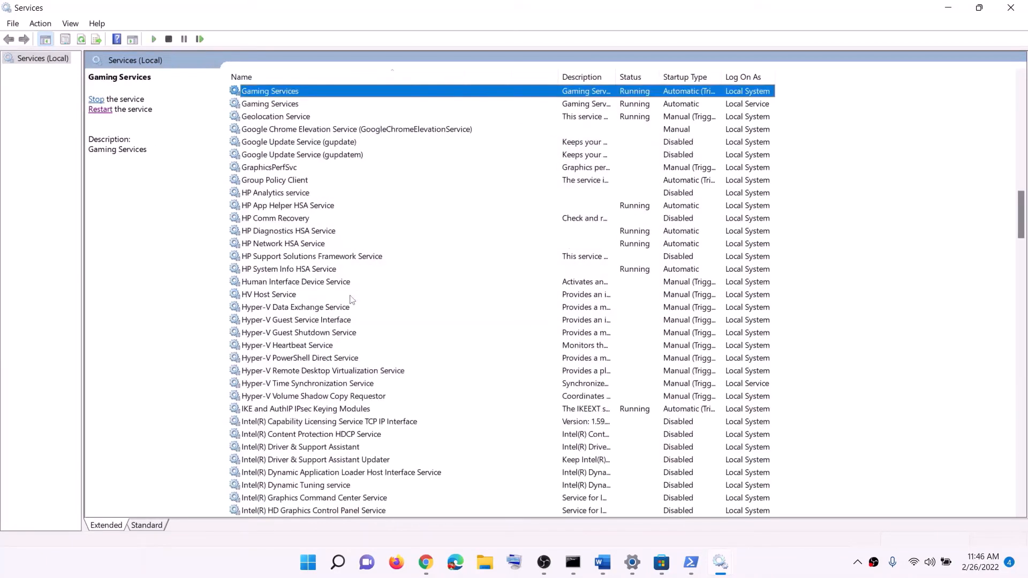
pyautogui.scroll(3, 569, 321)
pyautogui.click(634, 215)
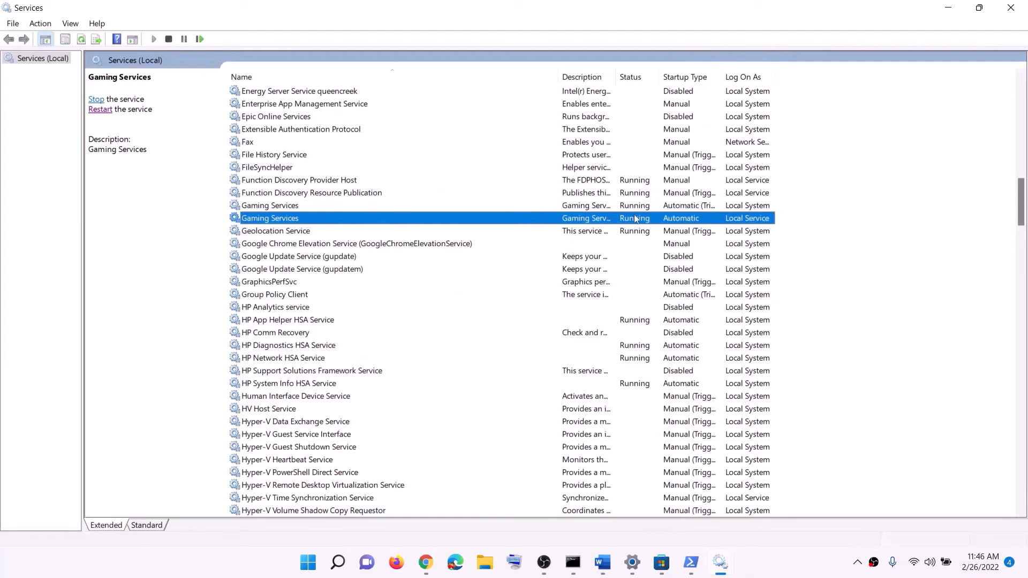
pyautogui.click(636, 207)
pyautogui.click(638, 224)
pyautogui.click(637, 210)
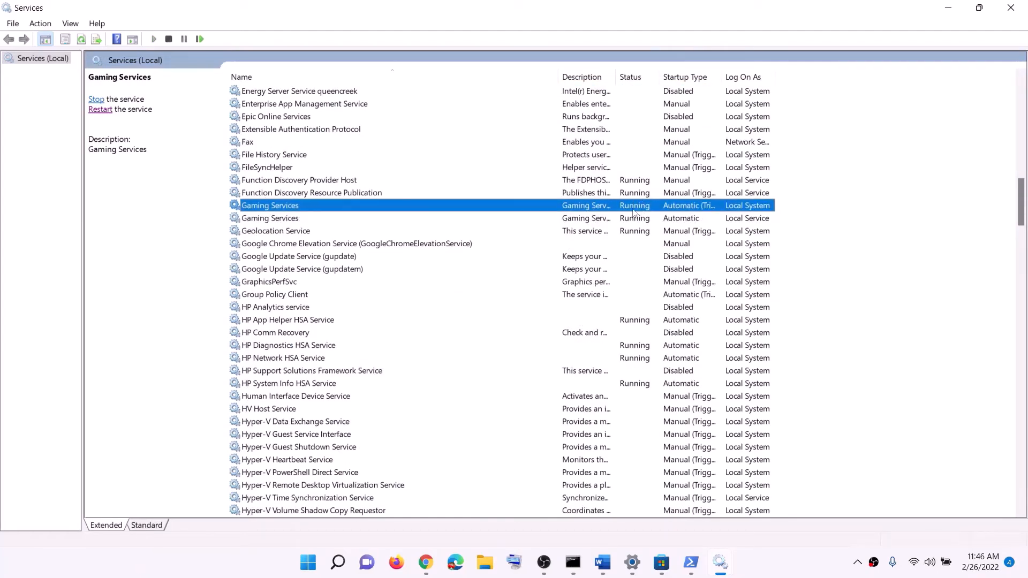
pyautogui.rightClick(633, 213)
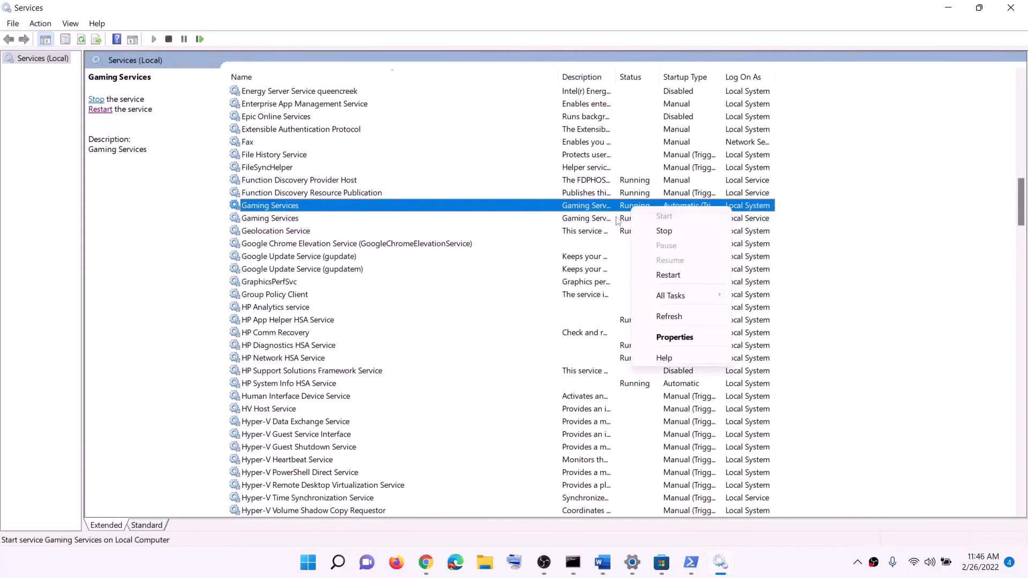
pyautogui.click(630, 214)
pyautogui.click(633, 209)
pyautogui.click(634, 216)
pyautogui.click(634, 210)
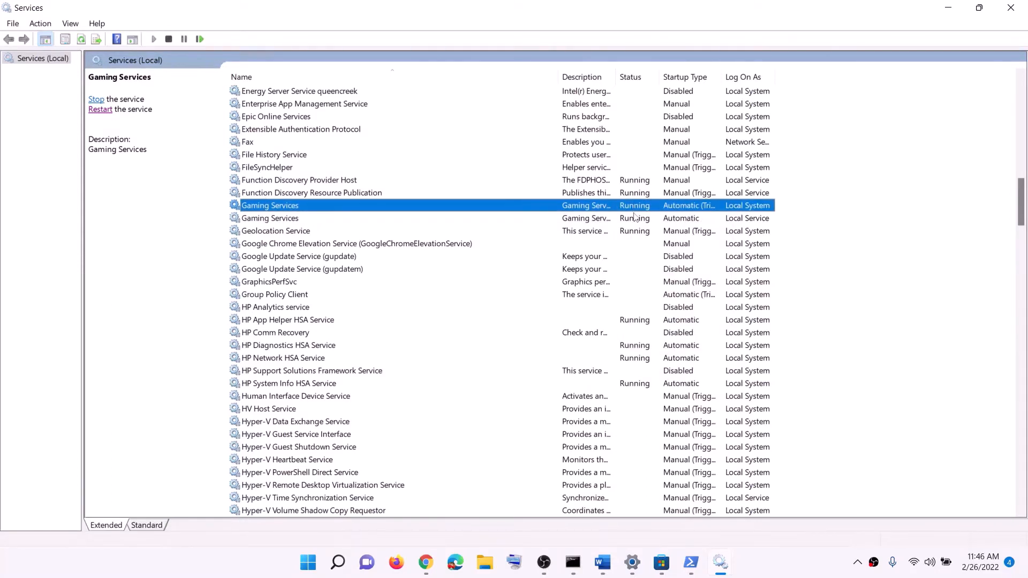
pyautogui.click(635, 217)
pyautogui.click(637, 209)
# - Stop both Gaming Services entries, first the Local System one and then the Local Service one
pyautogui.rightClick(637, 212)
pyautogui.click(653, 226)
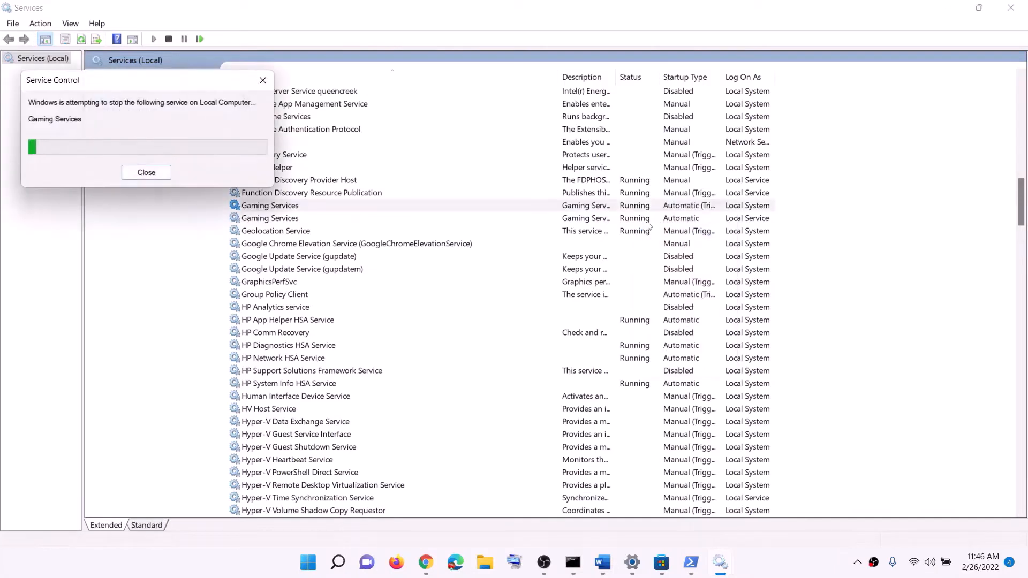
pyautogui.click(640, 218)
pyautogui.rightClick(637, 219)
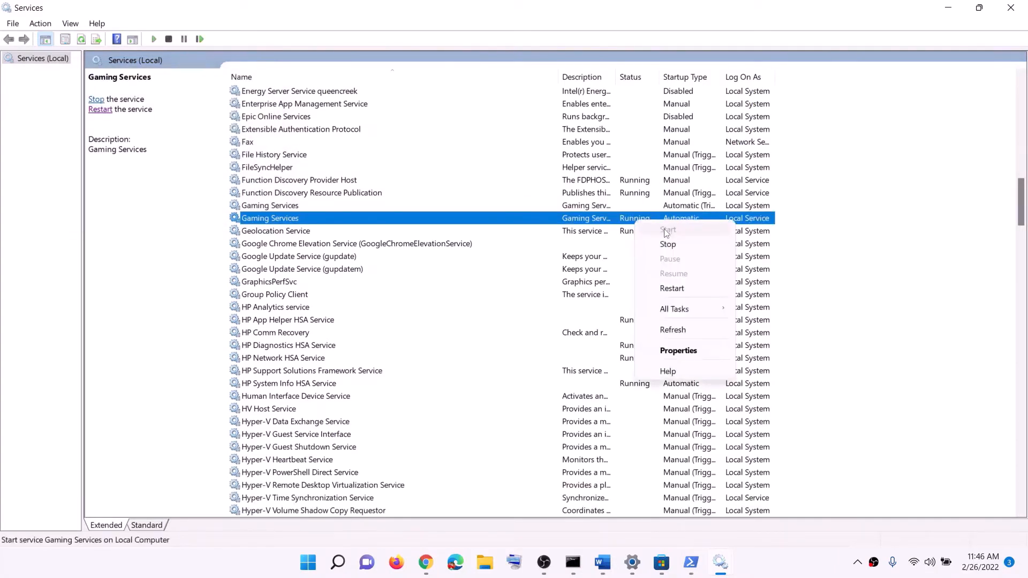
pyautogui.click(668, 246)
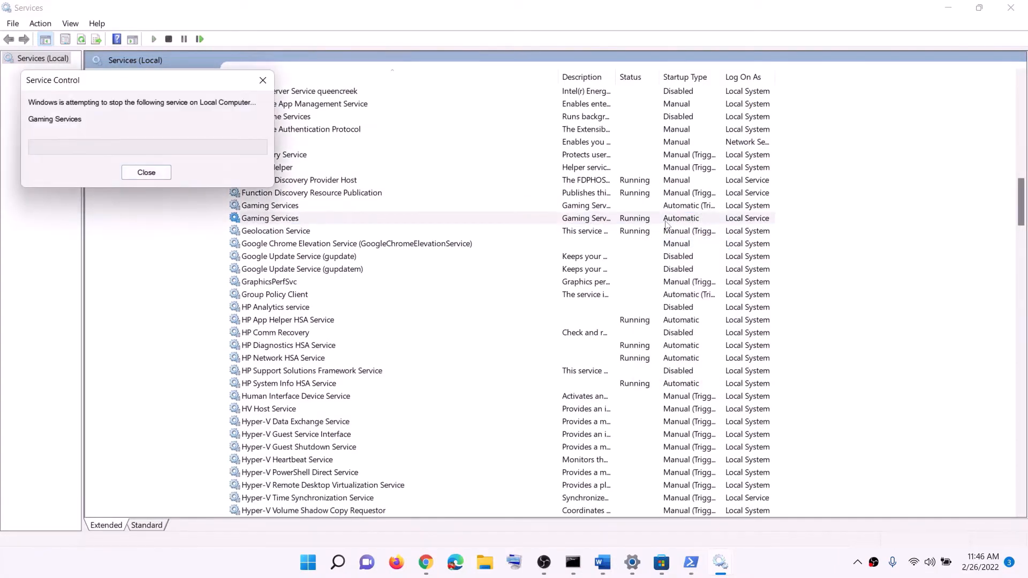
# - Restart the Local System Gaming Services entry and start the Local Service one
pyautogui.click(629, 207)
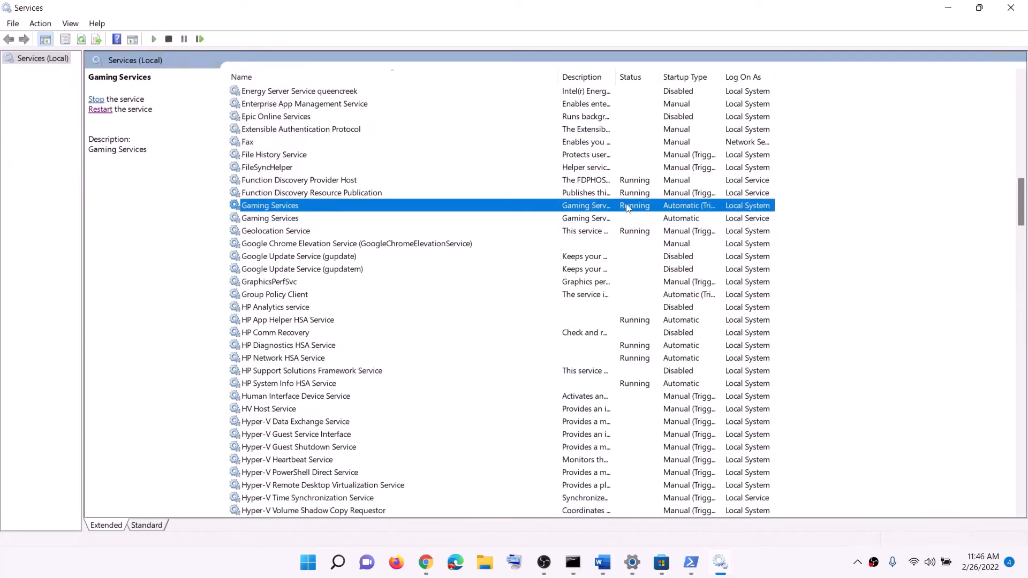
pyautogui.rightClick(625, 206)
pyautogui.click(676, 268)
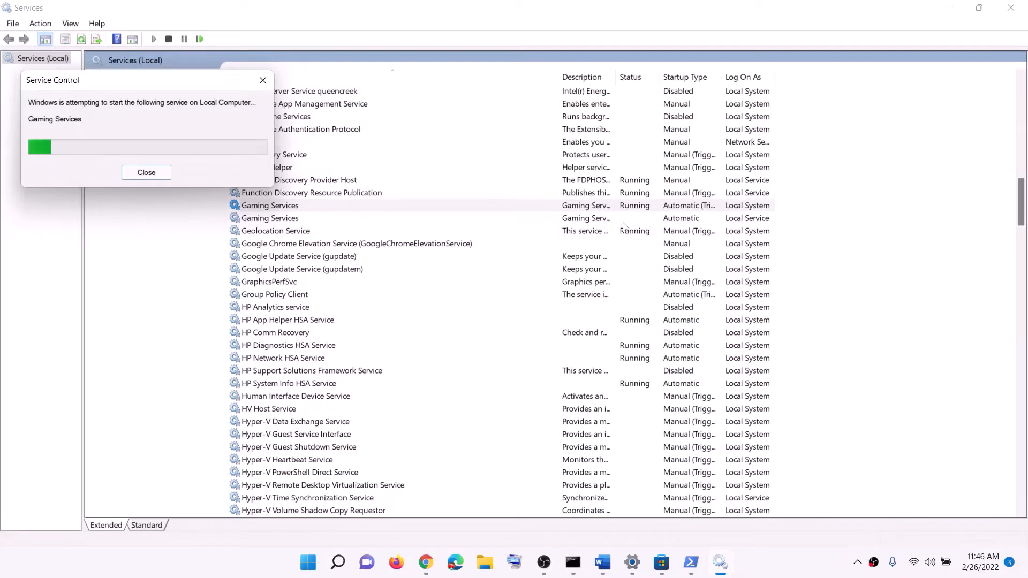
pyautogui.click(621, 224)
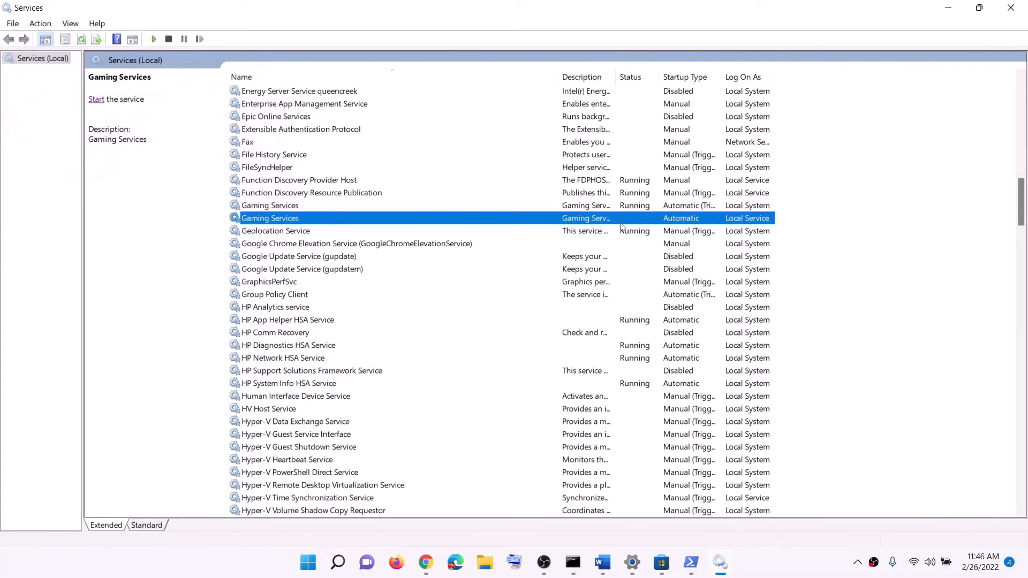
pyautogui.rightClick(621, 223)
pyautogui.click(658, 231)
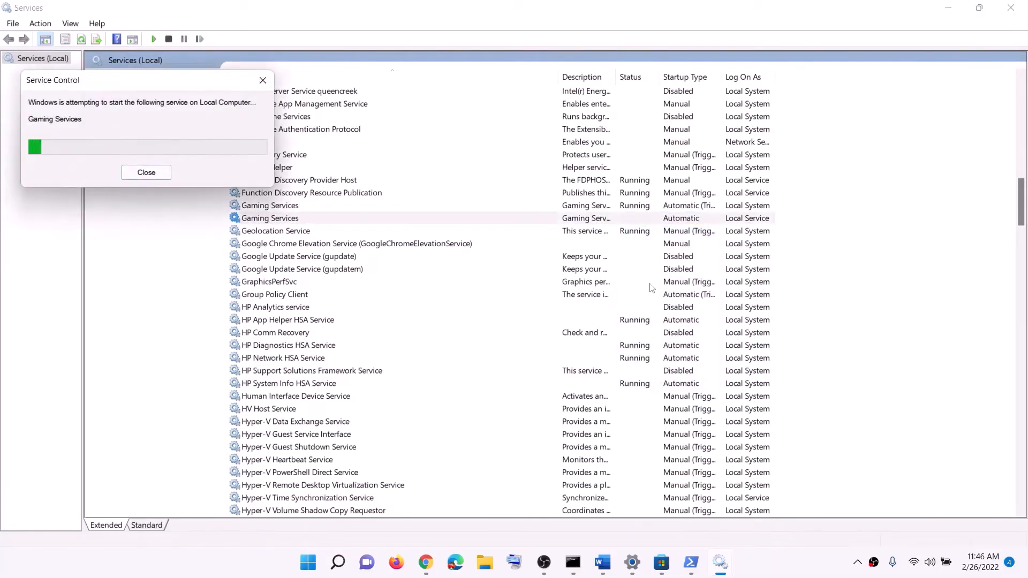
# - Set the Microsoft Store Install Service's startup type to Automatic, confirm its properties and close the Services window
pyautogui.click(536, 298)
pyautogui.press('m')
pyautogui.click(327, 284)
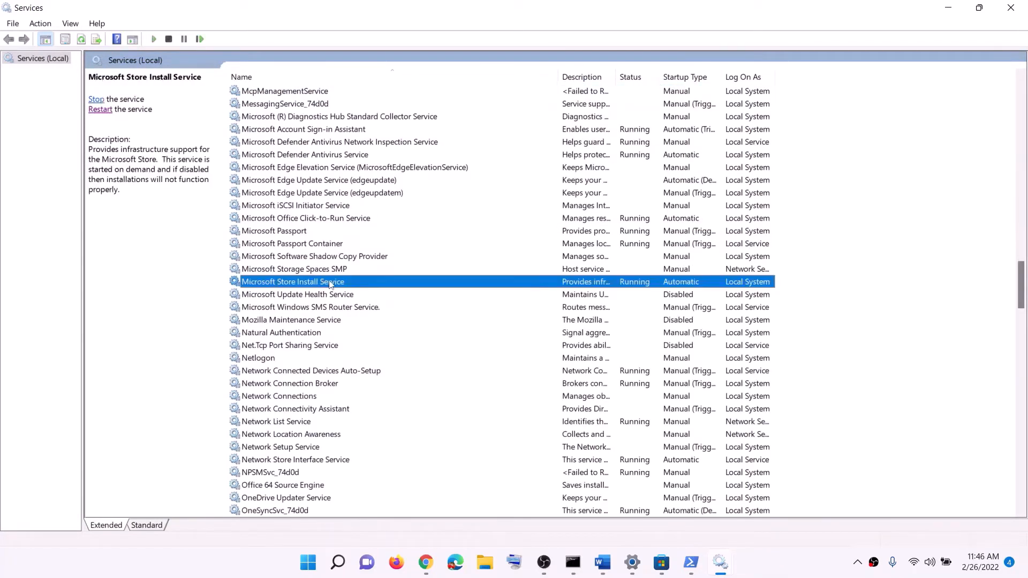
pyautogui.doubleClick(567, 281)
pyautogui.click(566, 267)
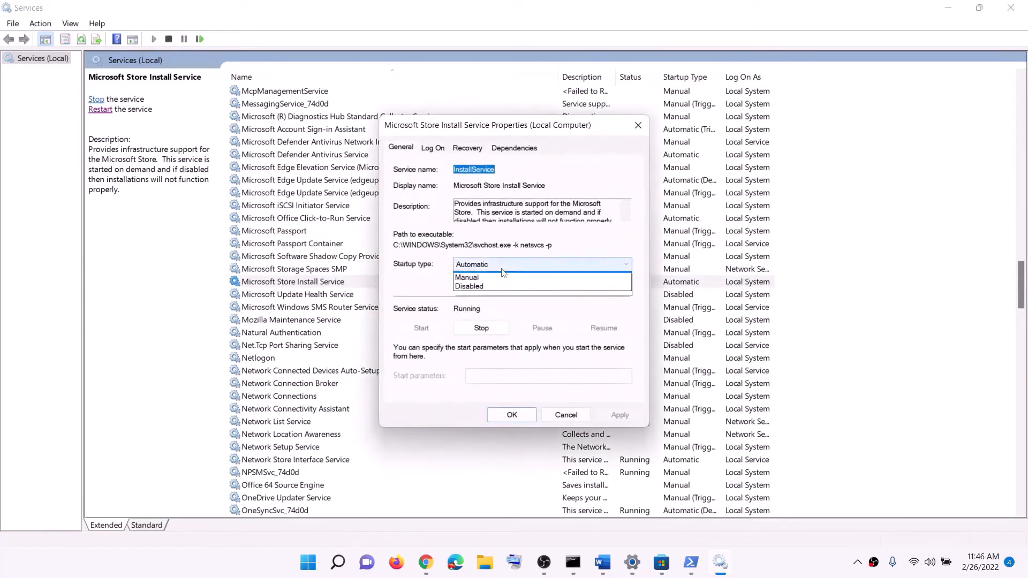
pyautogui.click(478, 285)
pyautogui.click(630, 417)
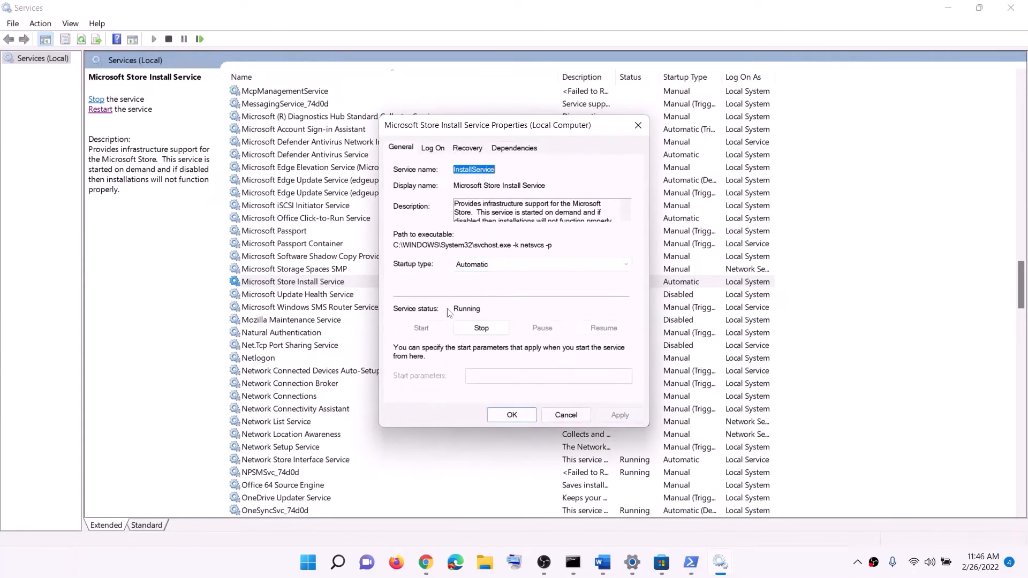
pyautogui.click(507, 414)
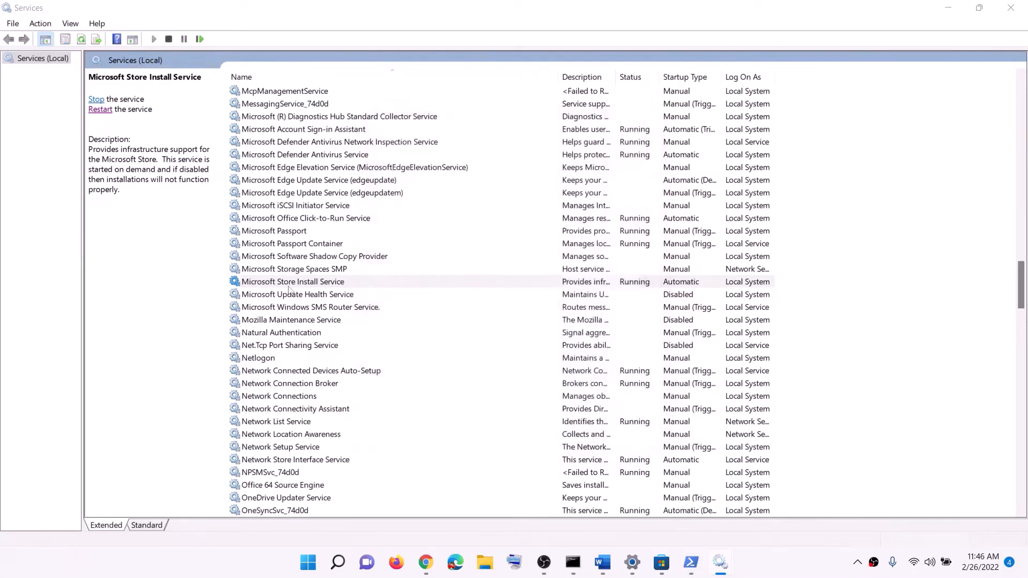
pyautogui.click(1005, 10)
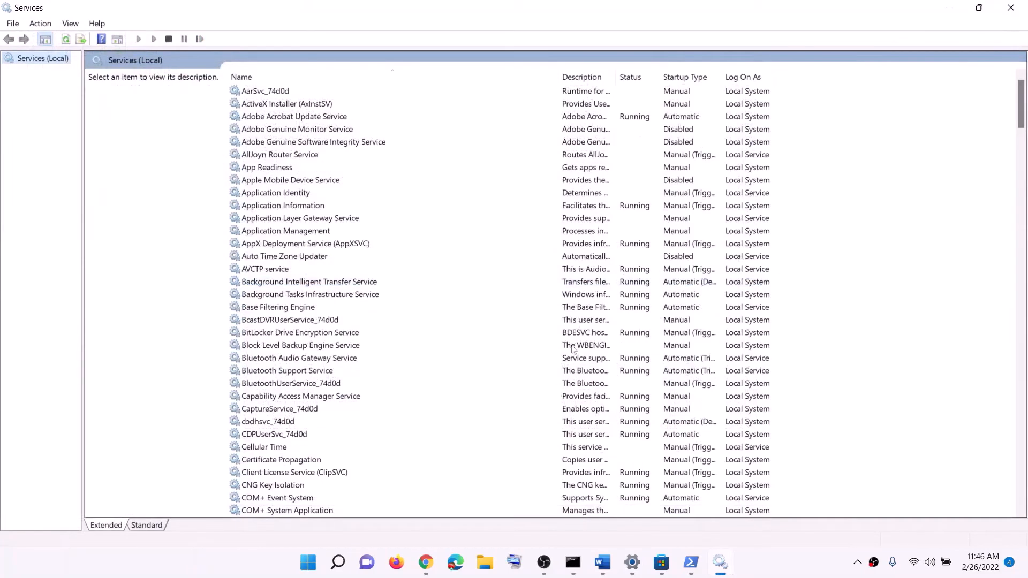
# - Consult step 10 of the Word guide, then open Windows Update in Settings and check for updates
pyautogui.click(599, 562)
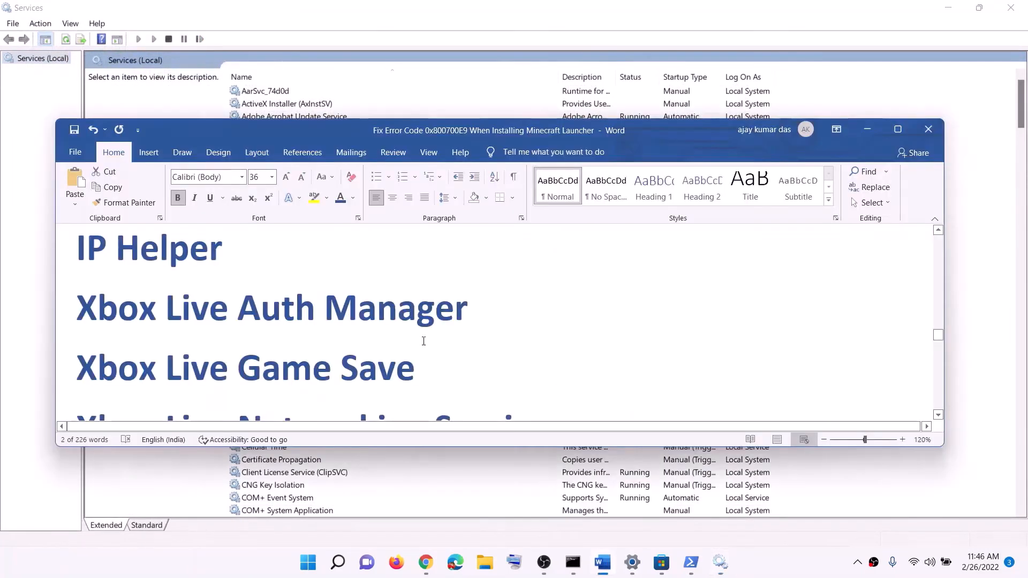
pyautogui.scroll(-3, 397, 344)
pyautogui.scroll(-5, 396, 345)
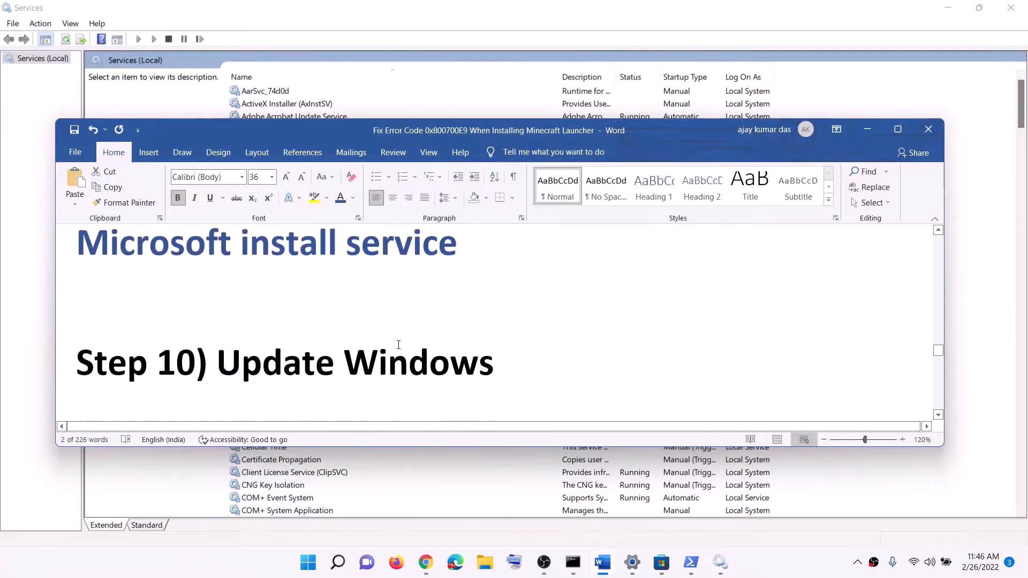
pyautogui.moveTo(217, 345); pyautogui.dragTo(515, 348)
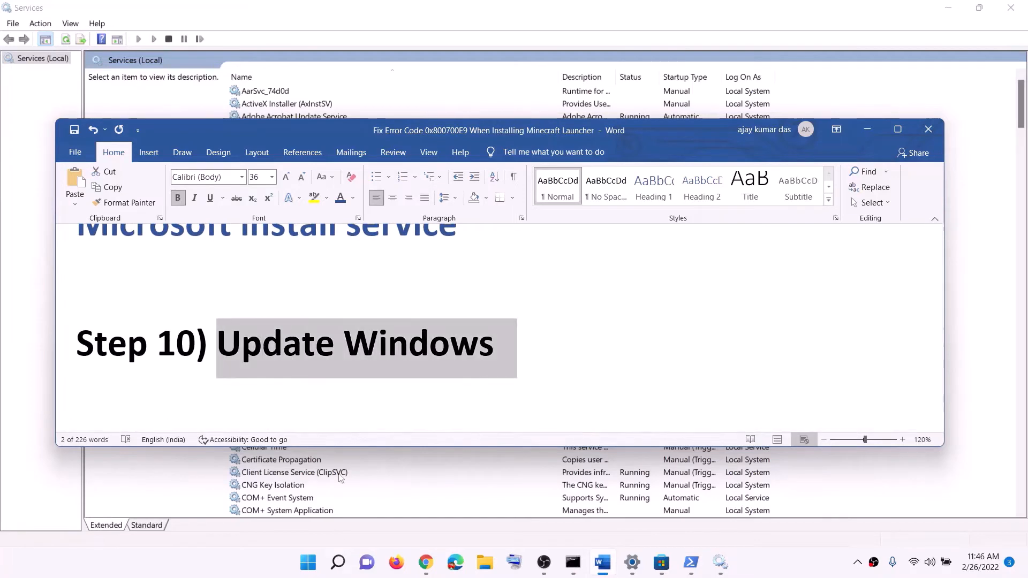
pyautogui.click(308, 562)
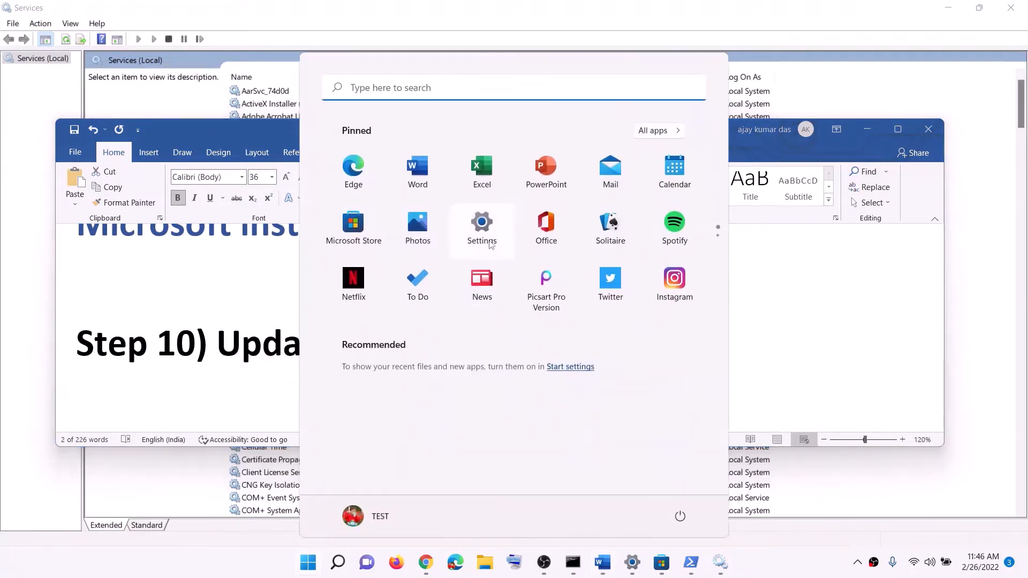
pyautogui.click(481, 228)
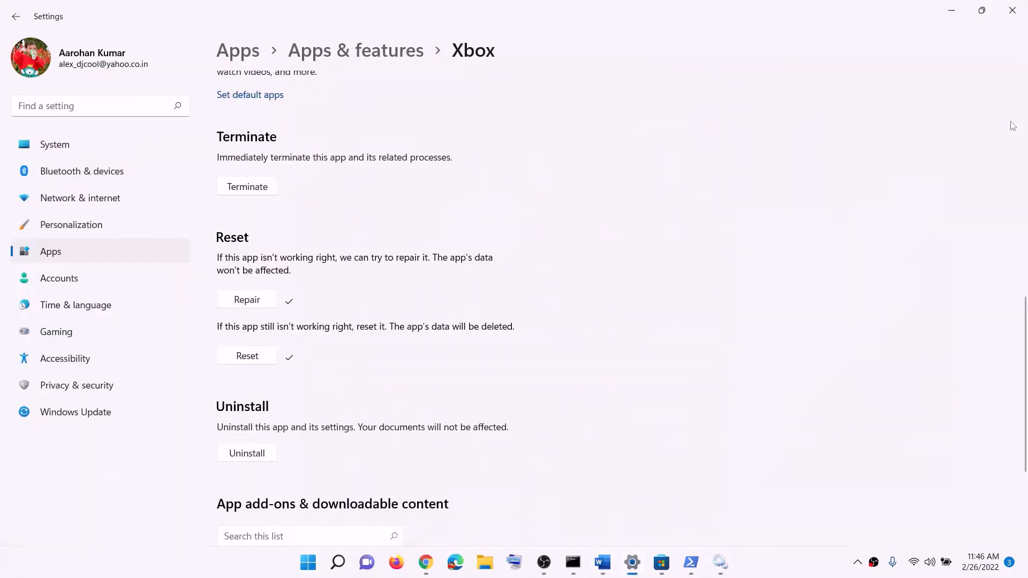
pyautogui.click(112, 413)
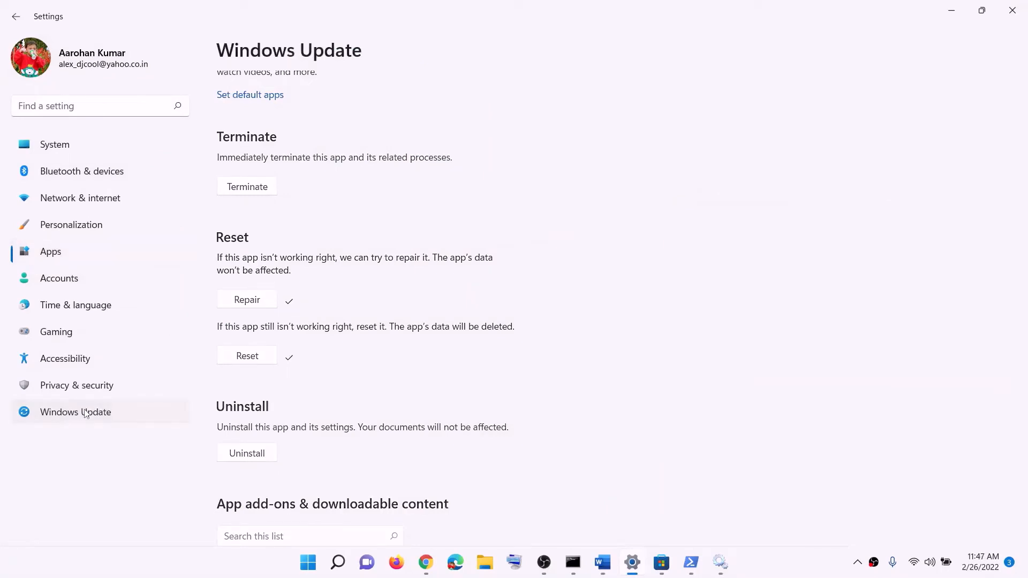
pyautogui.click(851, 119)
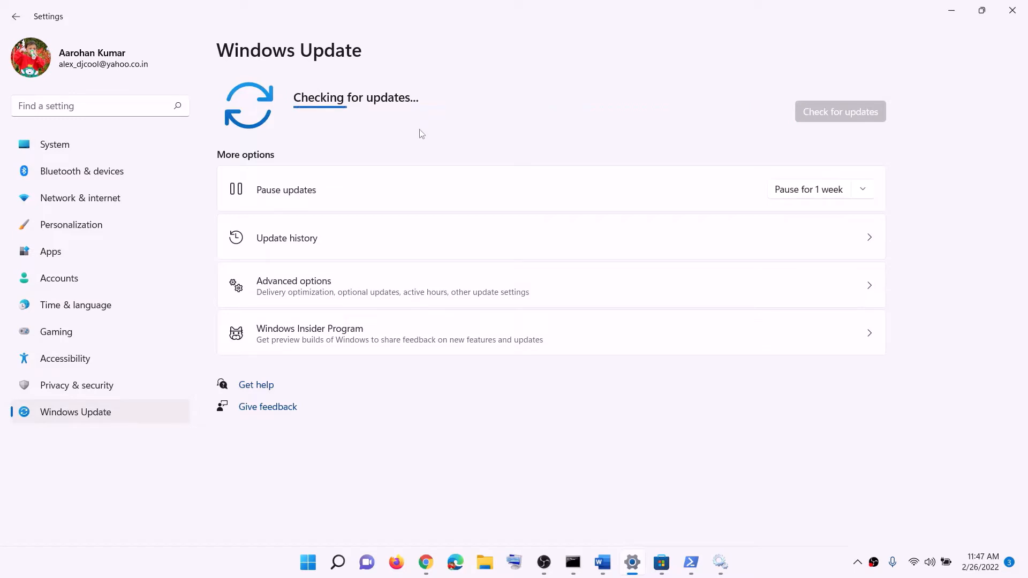
# - Take the WSRESET command from step 11 of the Word guide and run it from Windows search
pyautogui.click(603, 568)
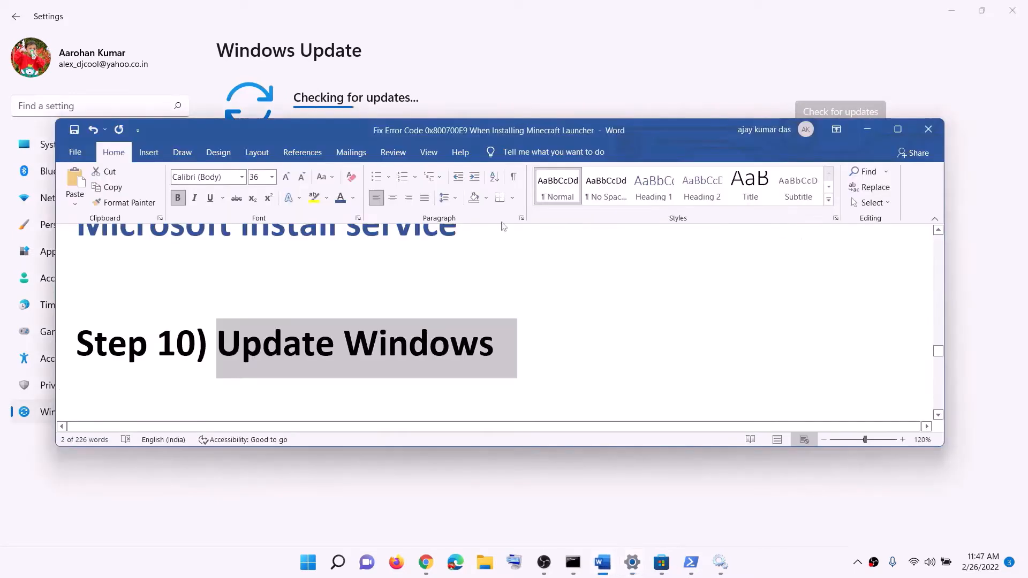
pyautogui.scroll(-4, 324, 328)
pyautogui.doubleClick(346, 341)
pyautogui.hotkey('ctrl', 'c')
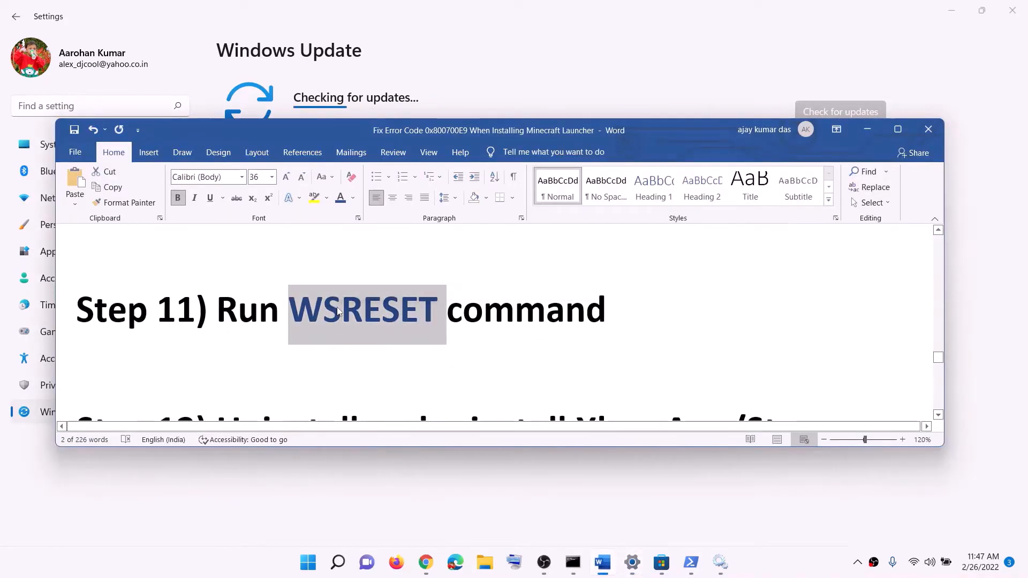
pyautogui.click(308, 562)
pyautogui.hotkey('ctrl', 'v')
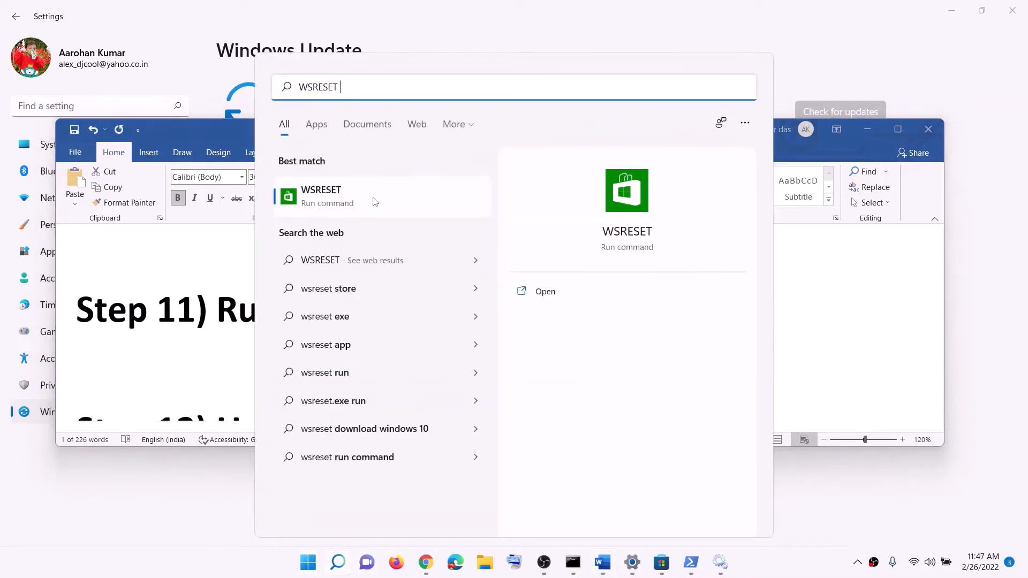
pyautogui.click(373, 202)
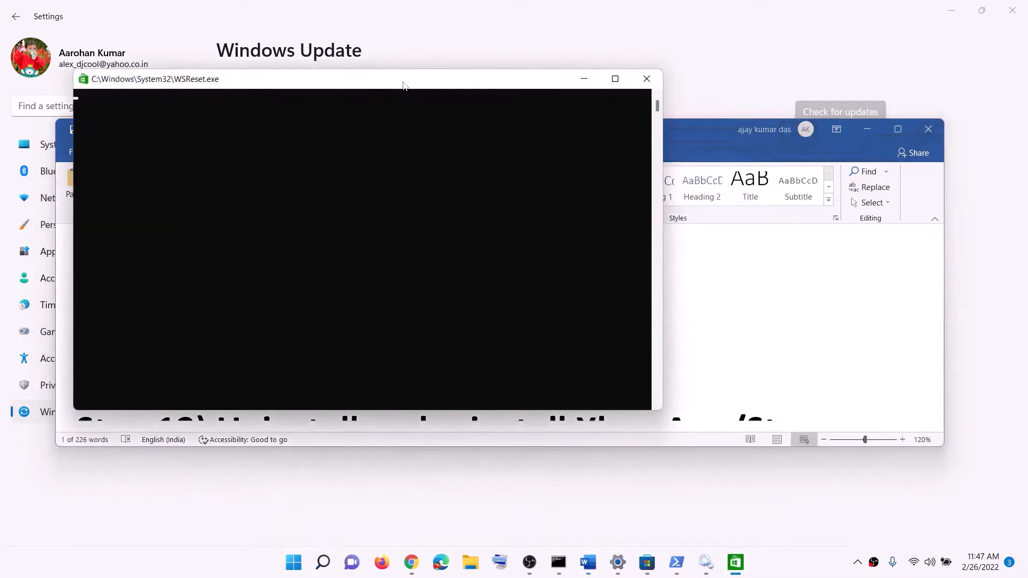
pyautogui.moveTo(403, 86); pyautogui.dragTo(596, 163)
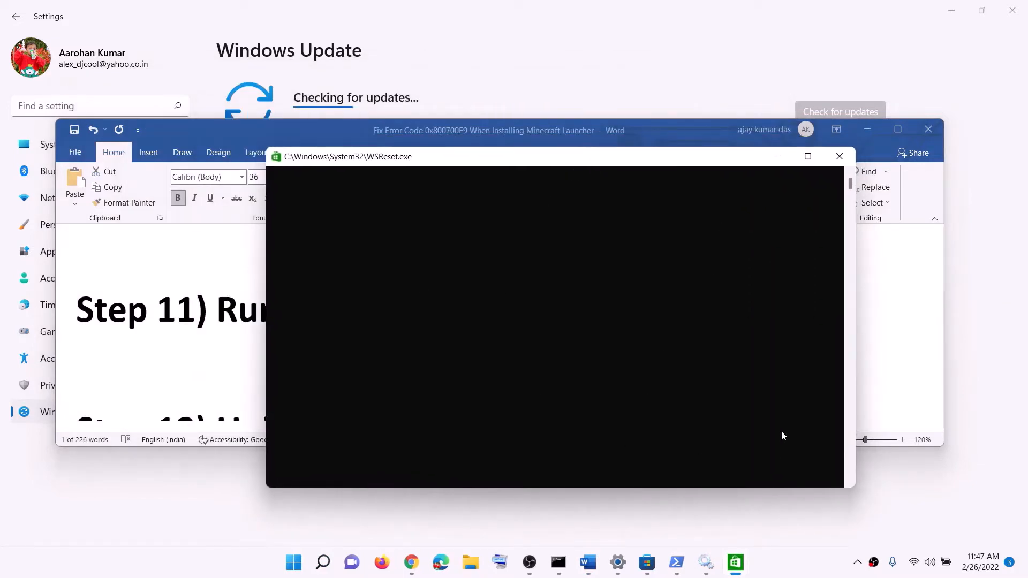
pyautogui.click(775, 573)
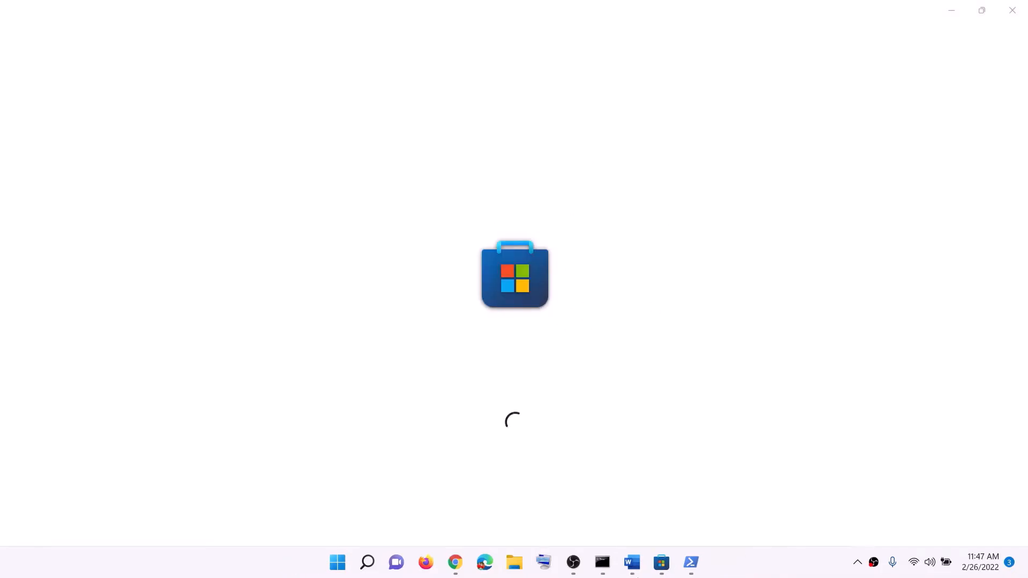
# - Copy the command "Get-AppxPackage -allusers *WindowsStore* | Remove-AppxPackage" from step 12 of the Word guide and run it in PowerShell
pyautogui.click(632, 562)
pyautogui.scroll(-3, 396, 336)
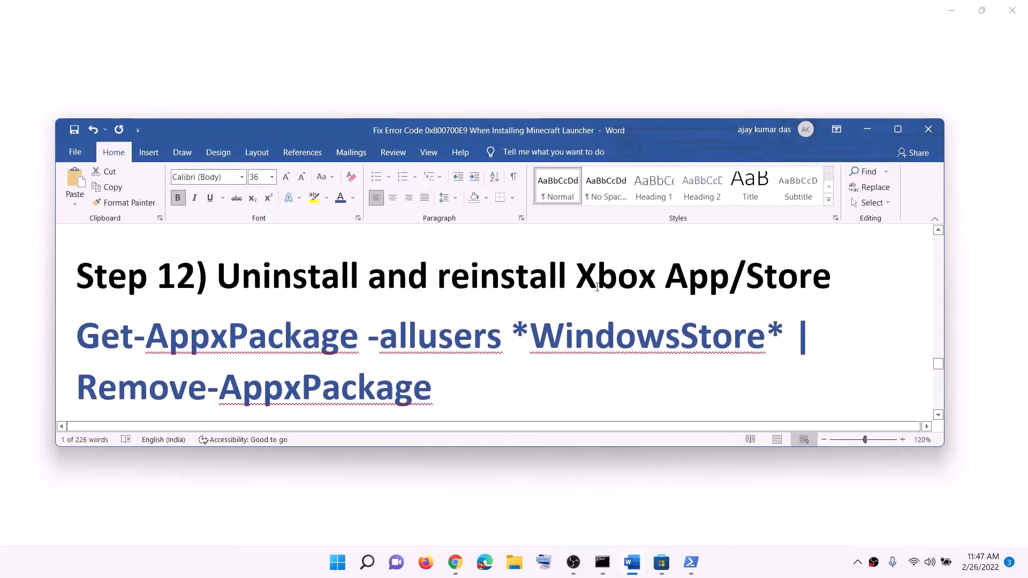
pyautogui.moveTo(574, 289); pyautogui.dragTo(764, 288)
pyautogui.moveTo(826, 284); pyautogui.dragTo(529, 284)
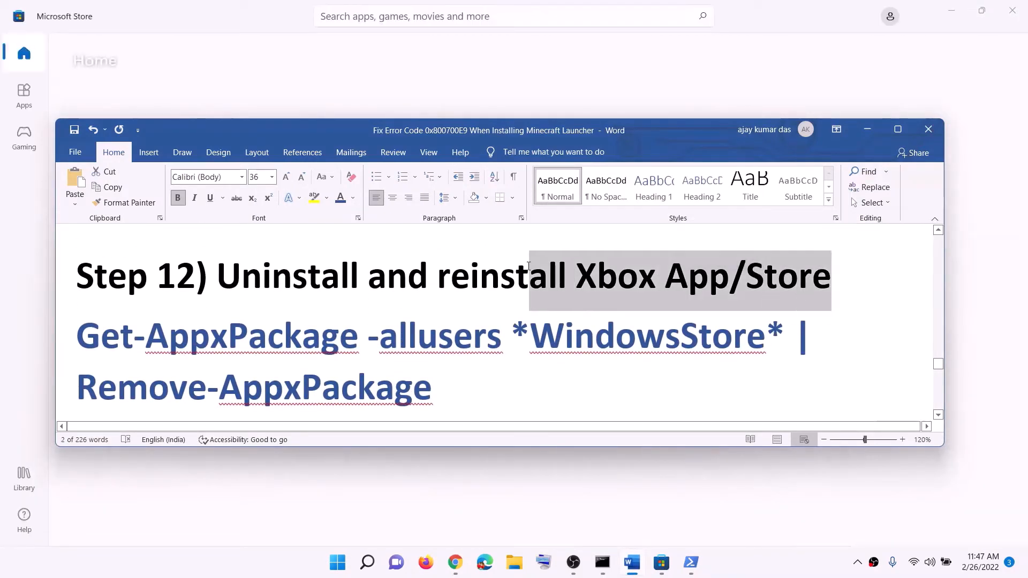
pyautogui.scroll(-1, 370, 386)
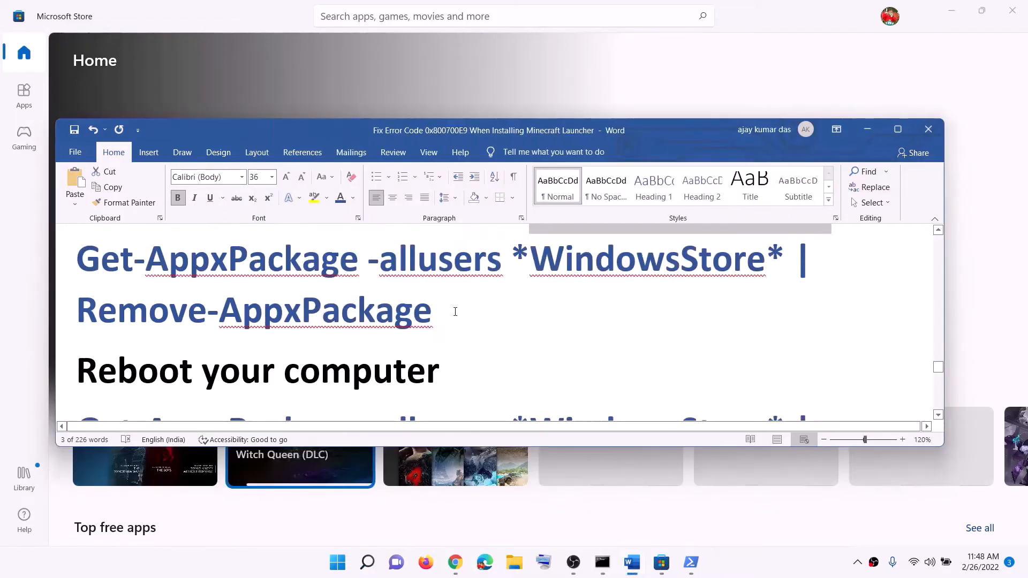
pyautogui.moveTo(455, 312); pyautogui.dragTo(78, 260)
pyautogui.rightClick(150, 287)
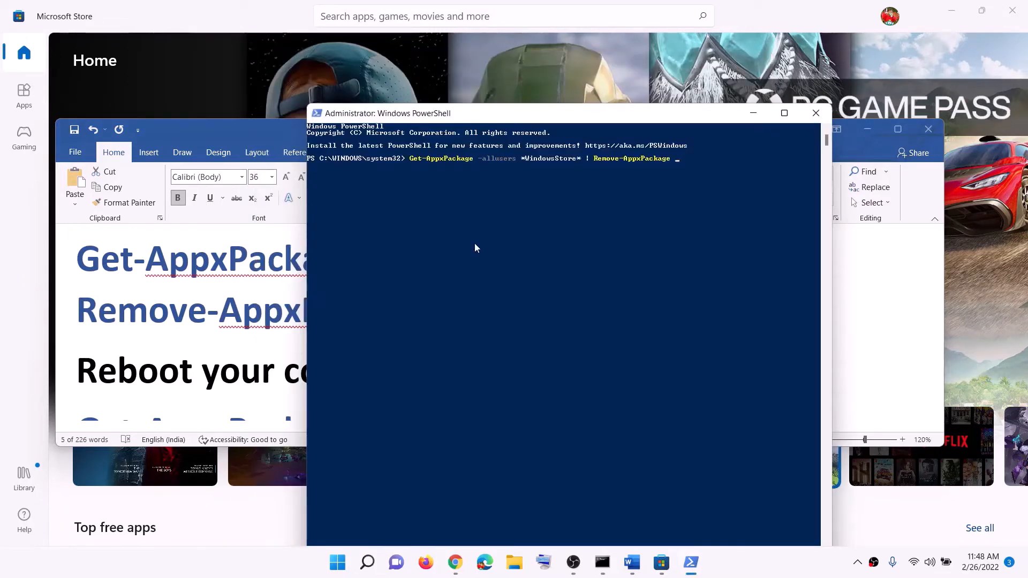
pyautogui.press('Return')
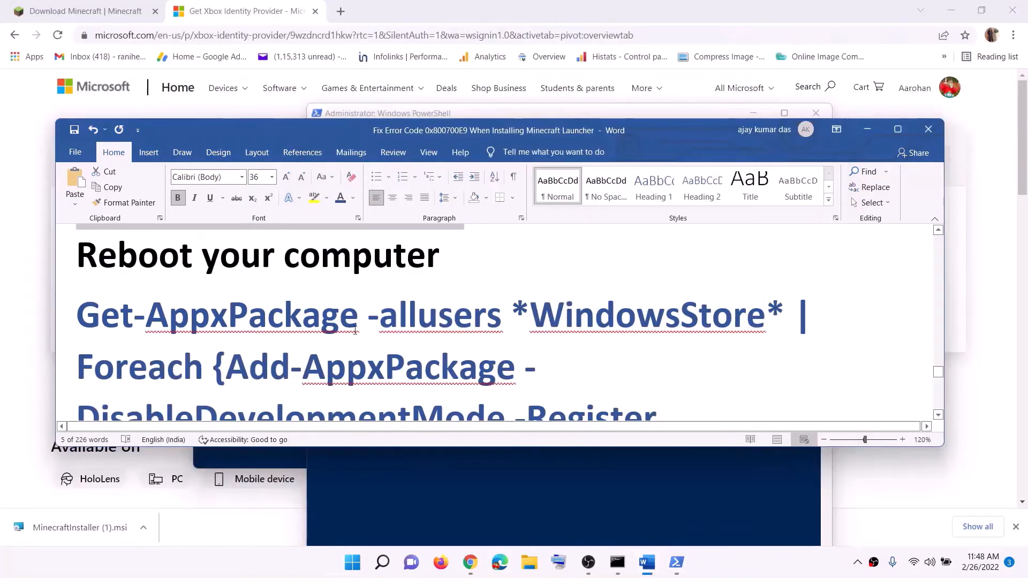
# - Find Windows PowerShell through Windows search, run it as administrator and allow it to make changes
pyautogui.scroll(-2, 355, 330)
pyautogui.click(353, 562)
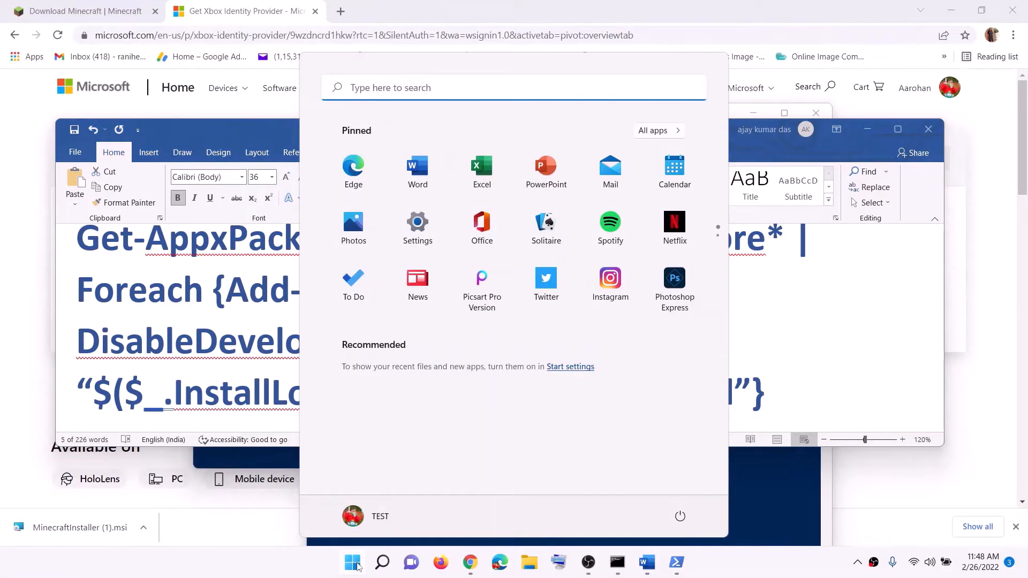
pyautogui.write('powershell')
pyautogui.rightClick(342, 205)
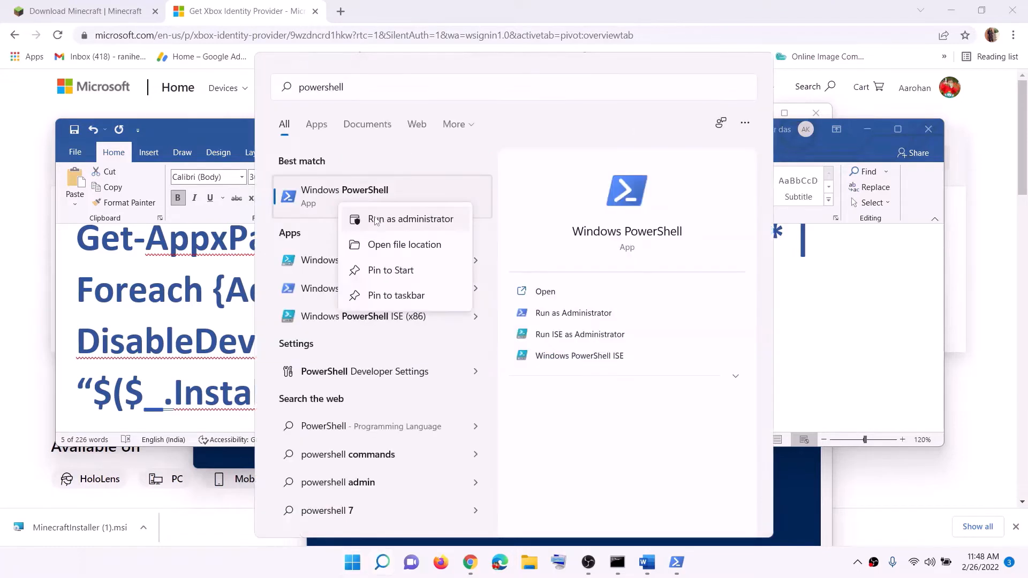
pyautogui.click(375, 221)
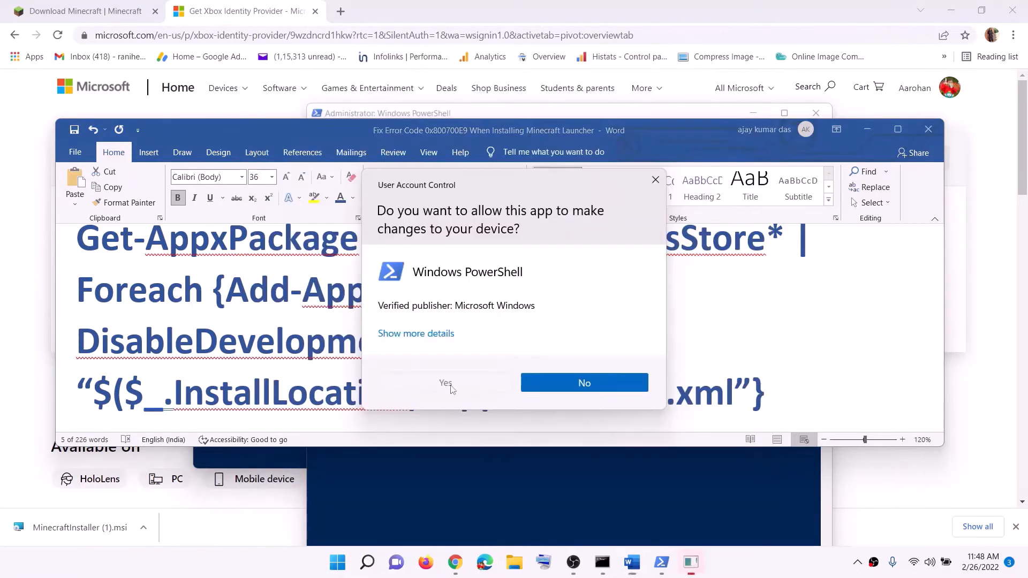
pyautogui.click(447, 386)
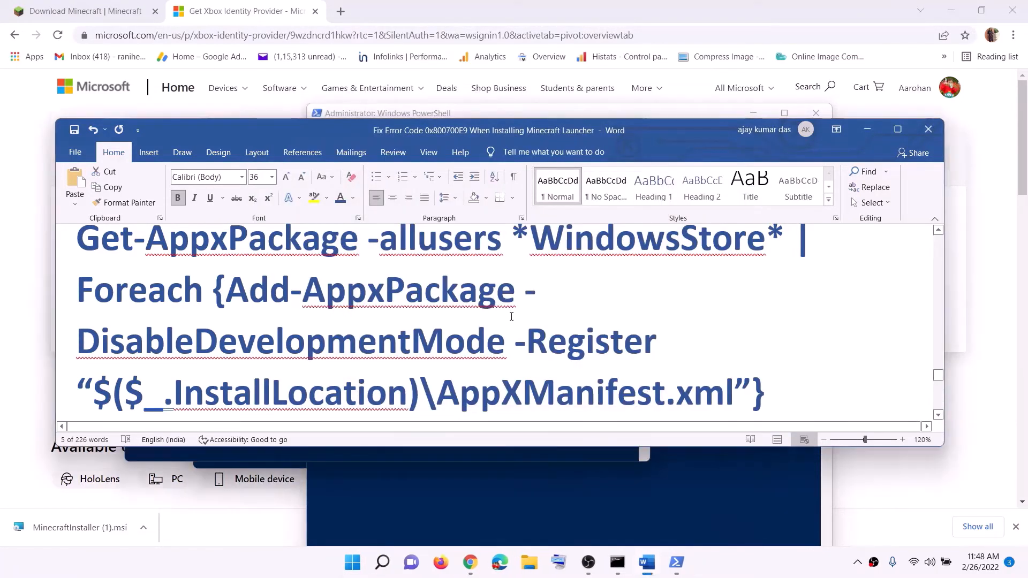
# - Copy the WindowsStore re-registration command with Add-AppxPackage -DisableDevelopmentMode -Register from the Word guide and run it in the new PowerShell window
pyautogui.scroll(1, 511, 316)
pyautogui.moveTo(78, 274); pyautogui.dragTo(790, 380)
pyautogui.rightClick(464, 305)
pyautogui.click(493, 323)
pyautogui.scroll(-1, 492, 323)
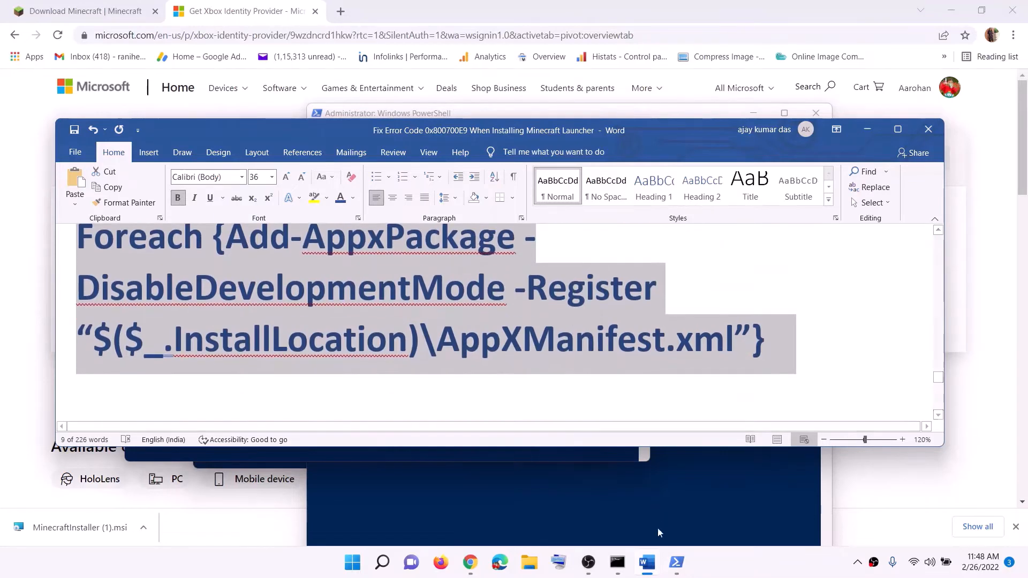
pyautogui.moveTo(680, 561)
pyautogui.click(782, 498)
pyautogui.rightClick(387, 272)
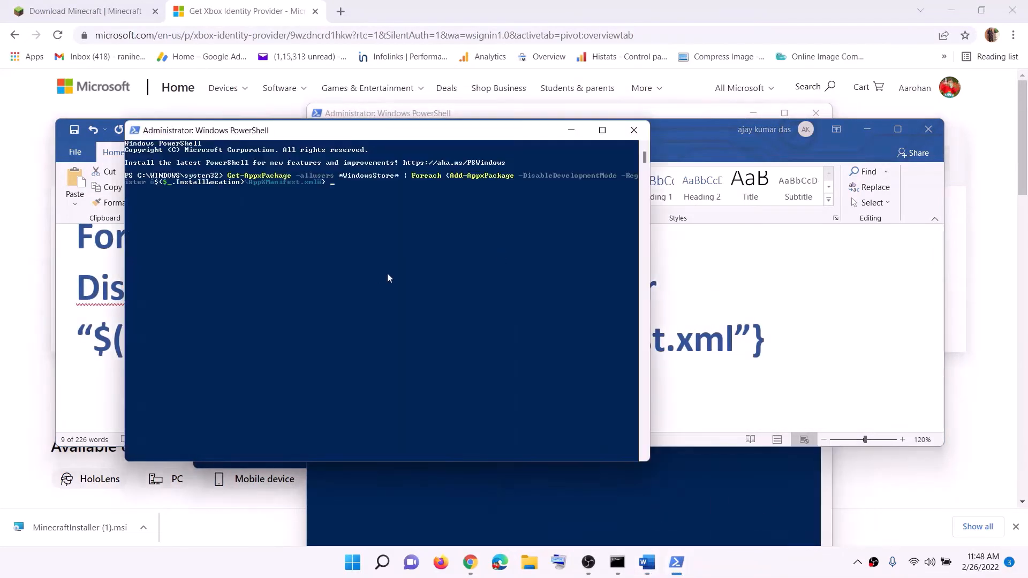
pyautogui.press('Return')
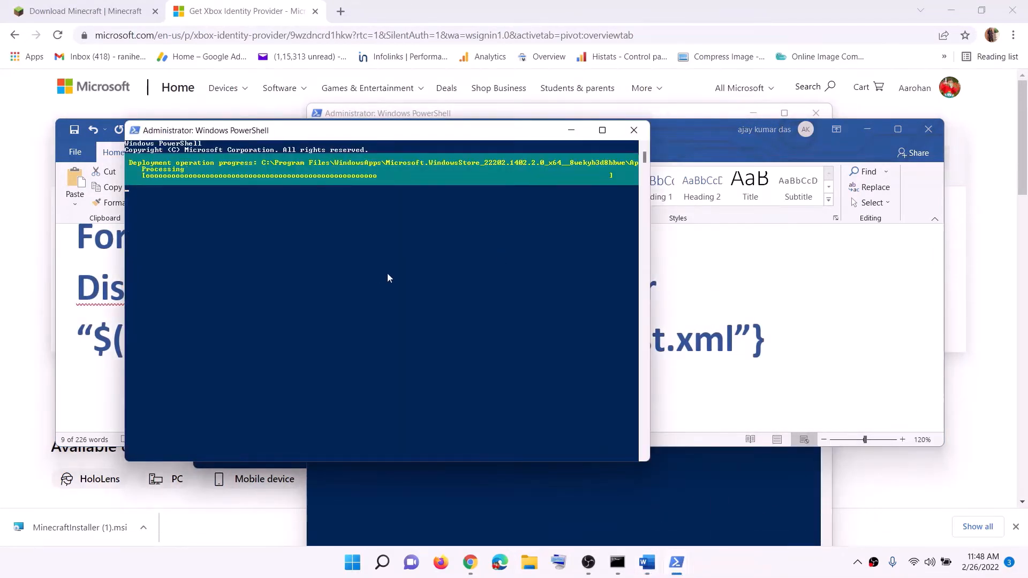
# - Find the reinstalled Microsoft Store through Windows search and open it
pyautogui.click(353, 572)
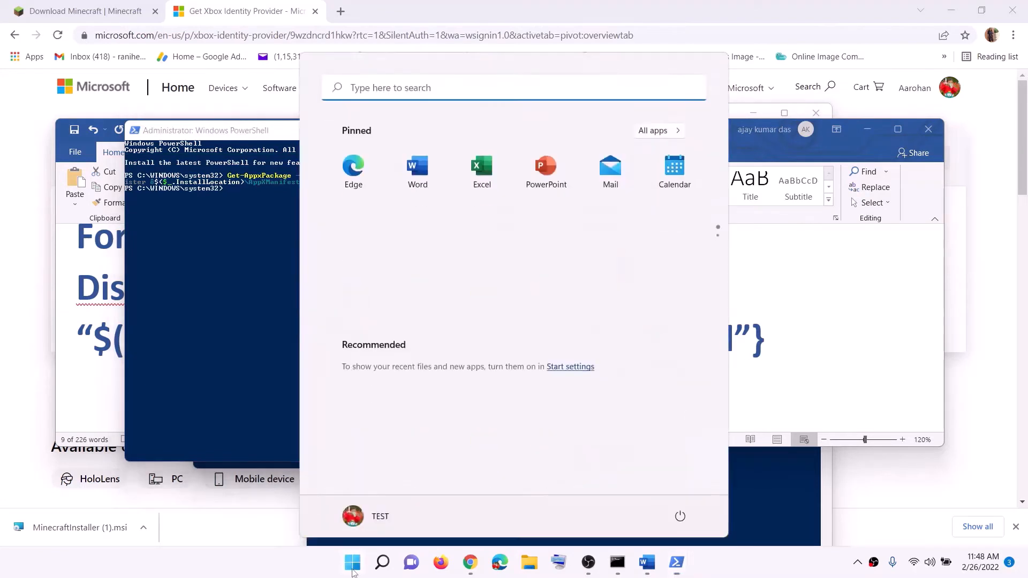
pyautogui.write('st')
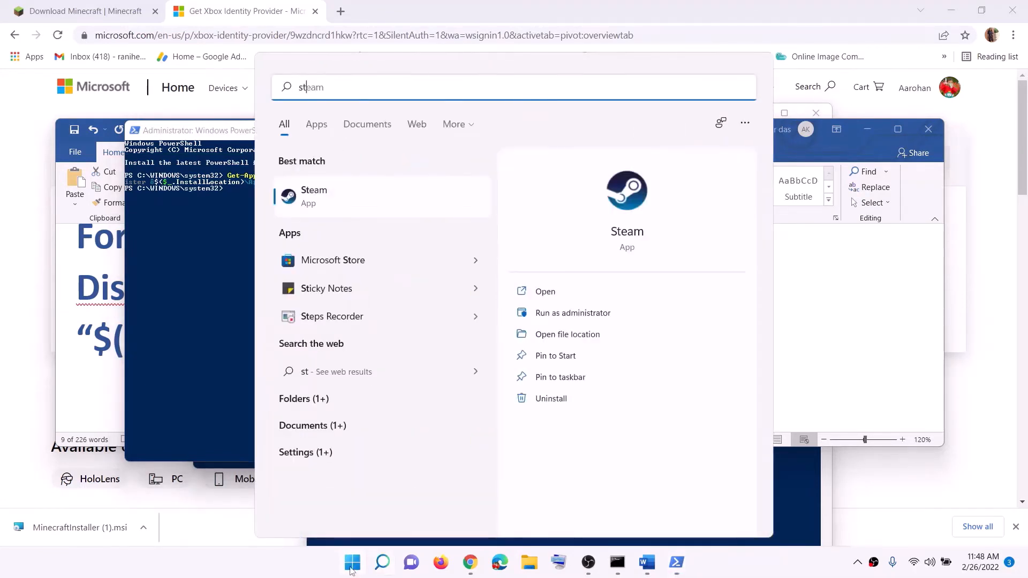
pyautogui.write('ore')
pyautogui.click(346, 197)
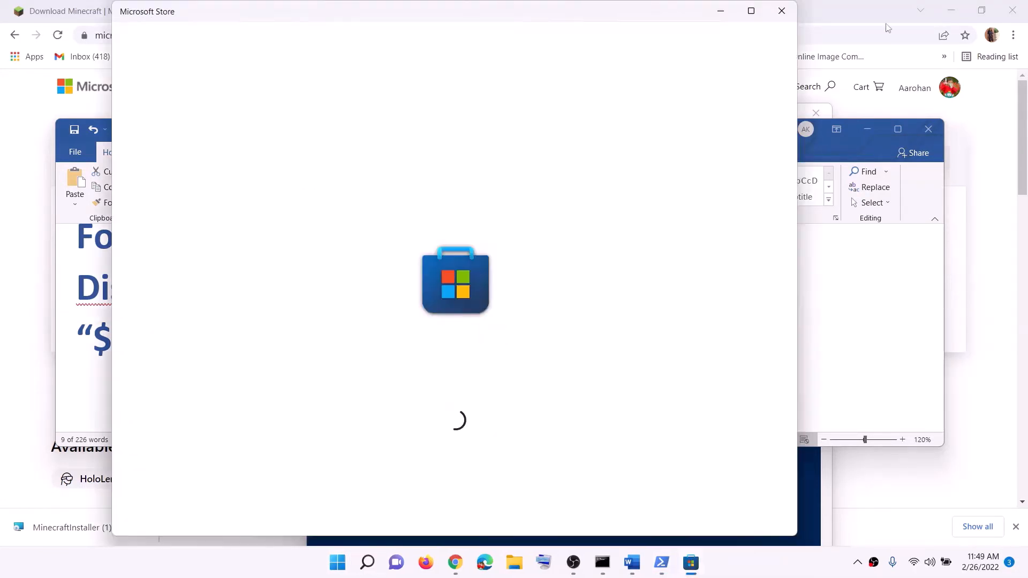
# - Return to the Word guide and read step 13 about installing to the C drive or a different drive
pyautogui.click(878, 12)
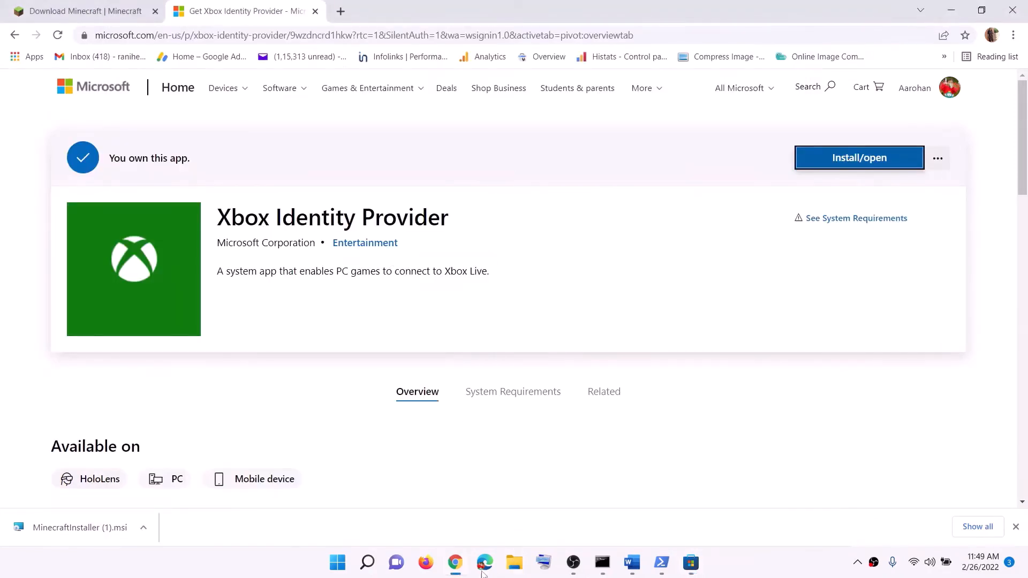
pyautogui.click(634, 564)
pyautogui.scroll(-3, 367, 332)
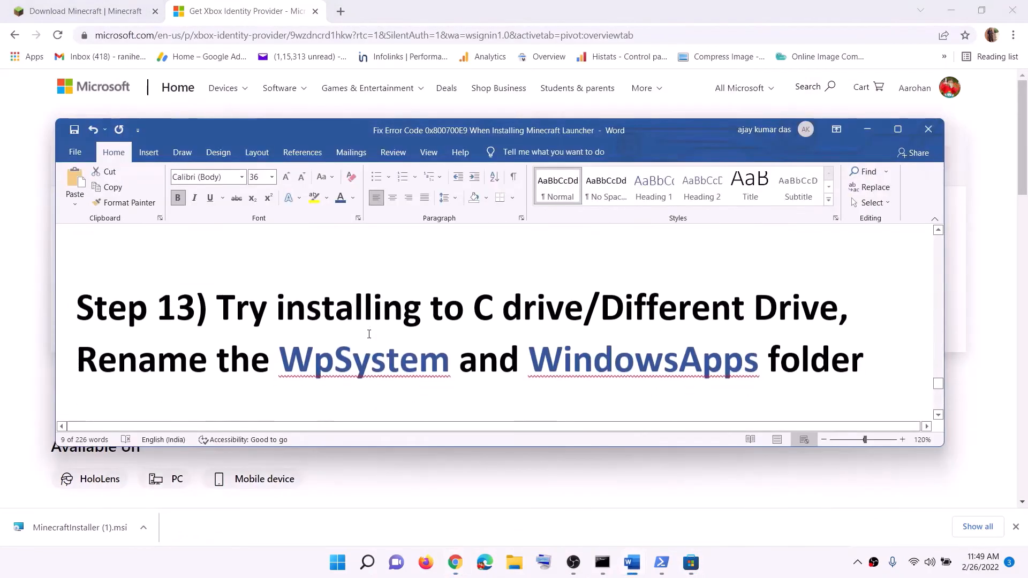
pyautogui.scroll(1, 377, 332)
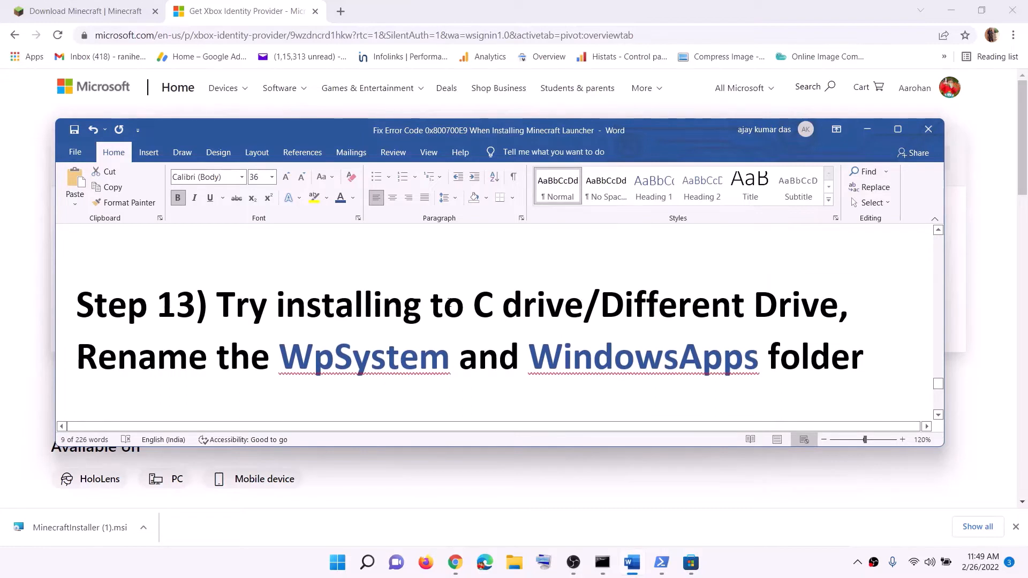
pyautogui.moveTo(273, 305); pyautogui.dragTo(584, 308)
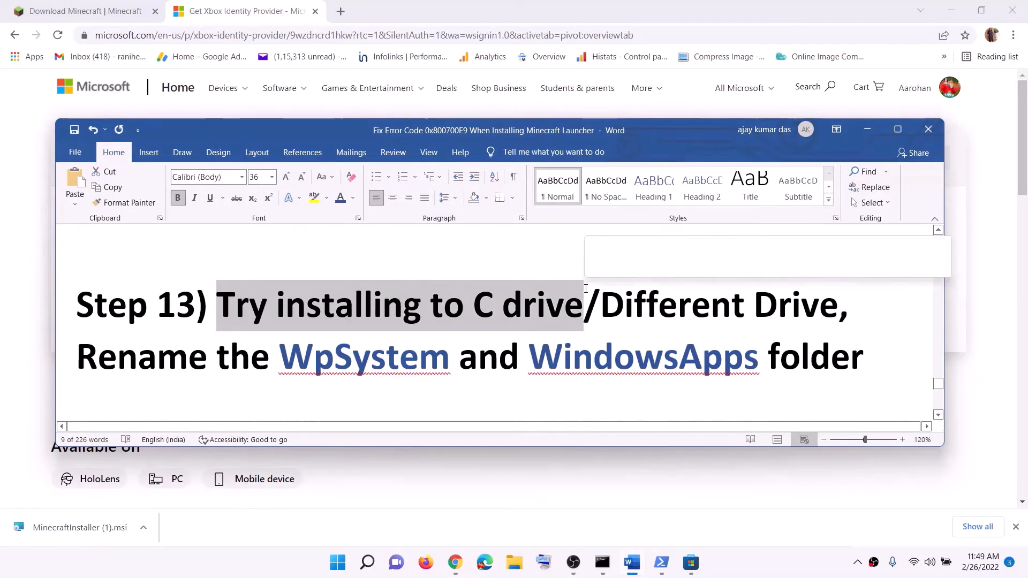
pyautogui.click(625, 309)
pyautogui.moveTo(475, 308); pyautogui.dragTo(696, 307)
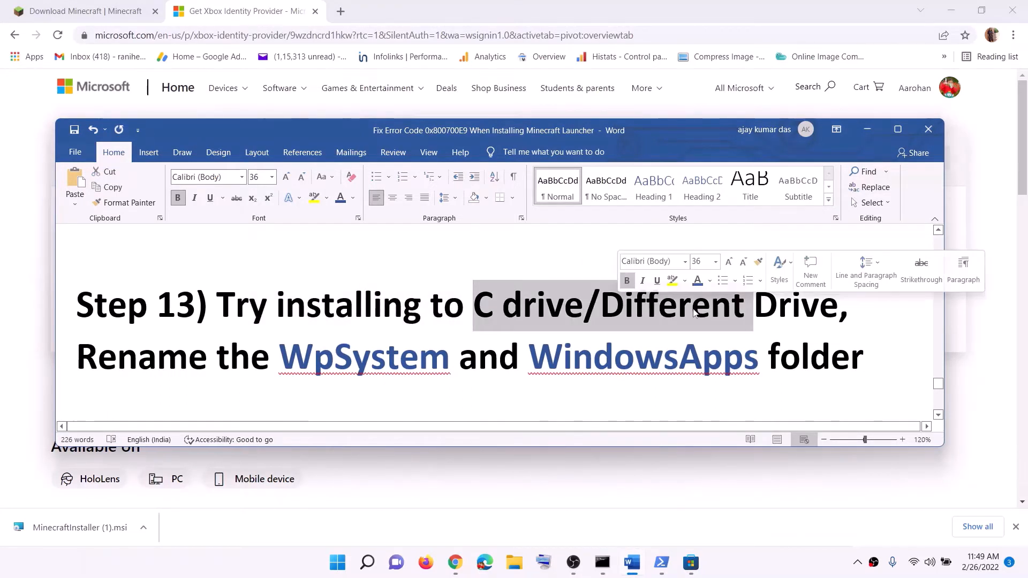
pyautogui.click(678, 309)
pyautogui.moveTo(601, 311); pyautogui.dragTo(801, 311)
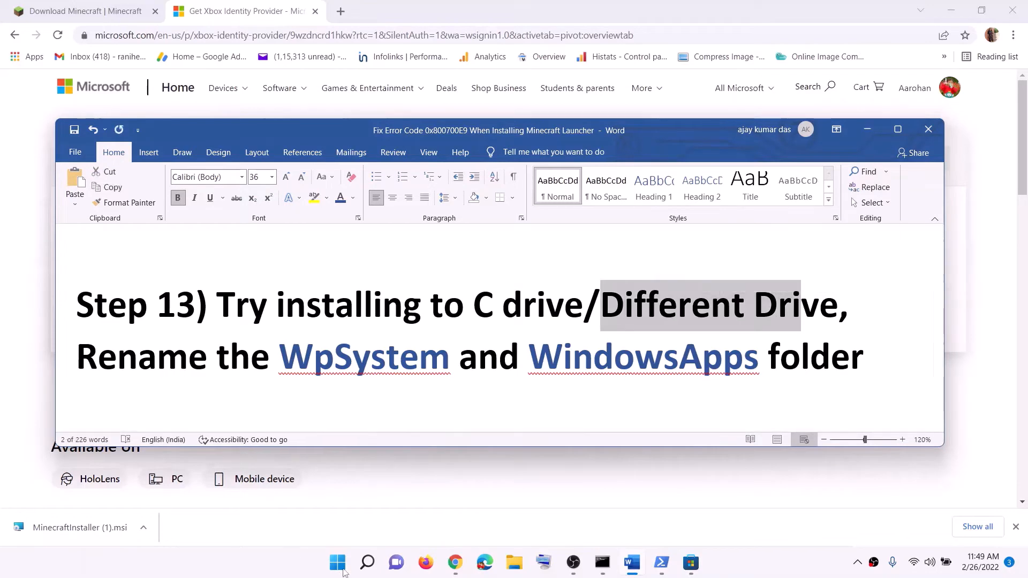
# - Open the "Where new content is saved" page in the Storage section of Windows Settings
pyautogui.click(340, 566)
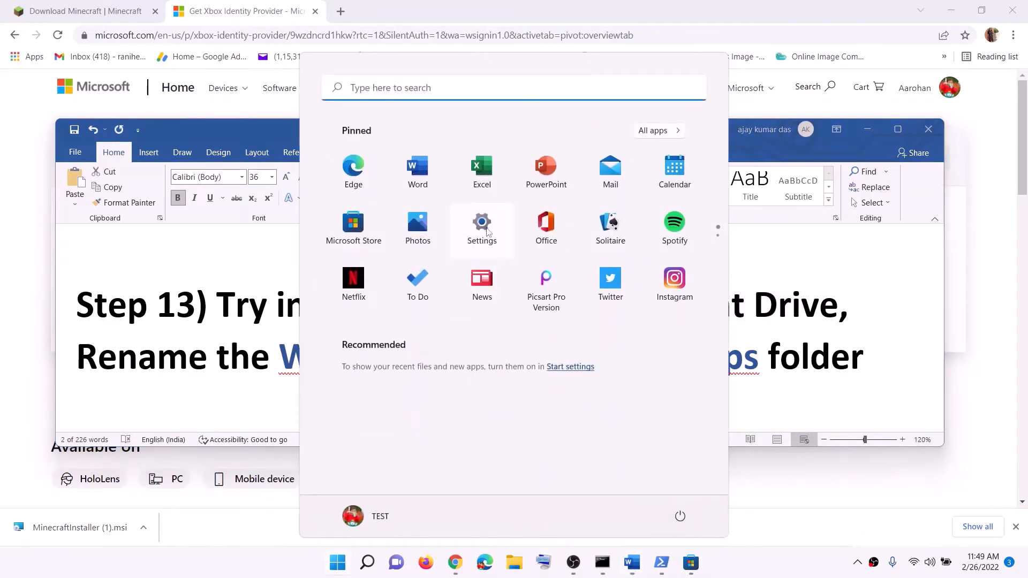
pyautogui.click(485, 227)
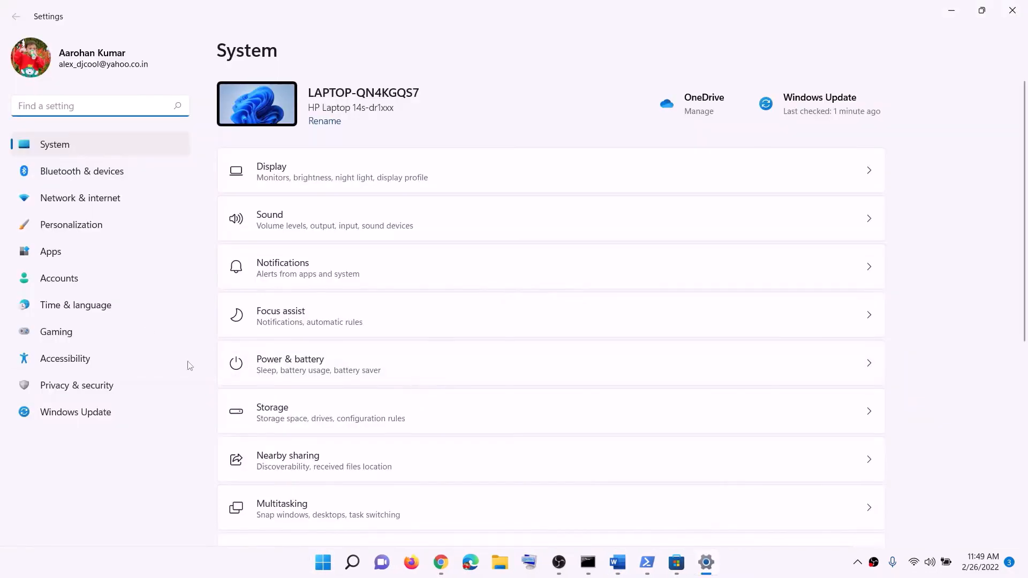
pyautogui.scroll(-5, 348, 386)
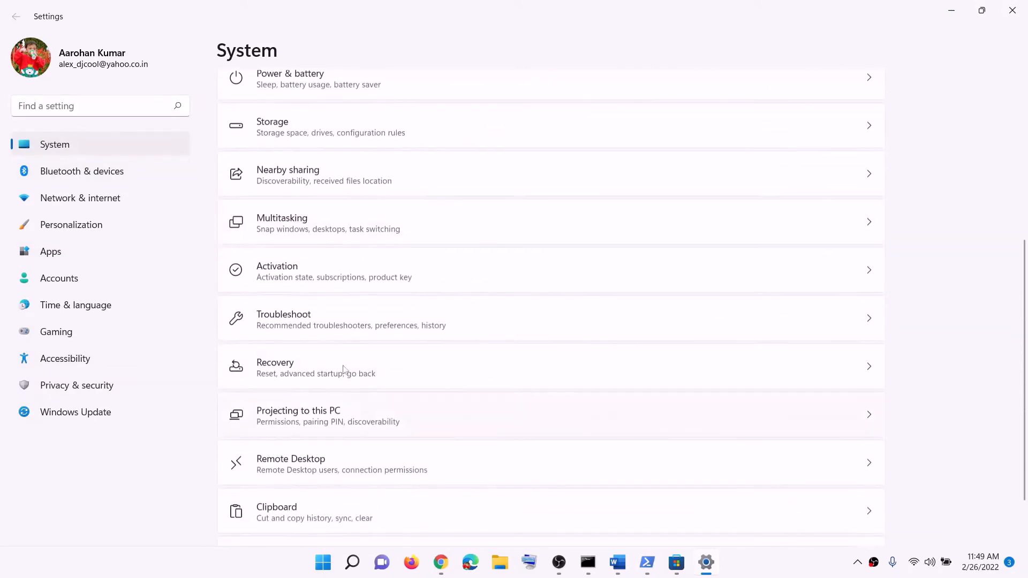
pyautogui.click(289, 127)
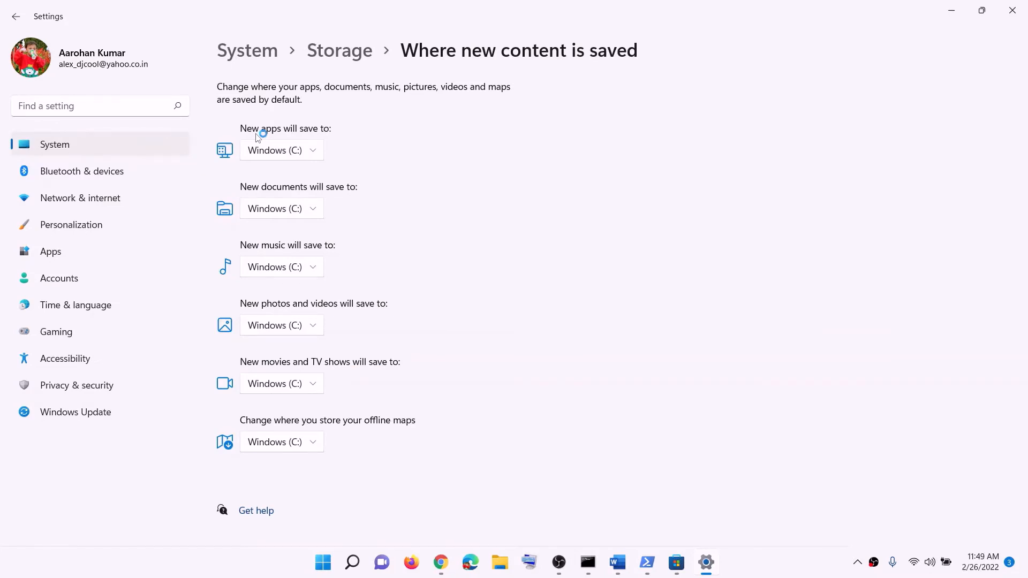
# - Check the drive choices for where new apps will save, then close Settings
pyautogui.click(321, 156)
pyautogui.click(299, 151)
pyautogui.click(315, 153)
pyautogui.click(312, 155)
pyautogui.click(318, 154)
pyautogui.click(351, 163)
pyautogui.click(314, 152)
pyautogui.click(422, 156)
pyautogui.click(1011, 11)
# - Review step 13 of the Word guide on using a different drive and renaming the WpSystem and WindowsApps folders
pyautogui.click(498, 319)
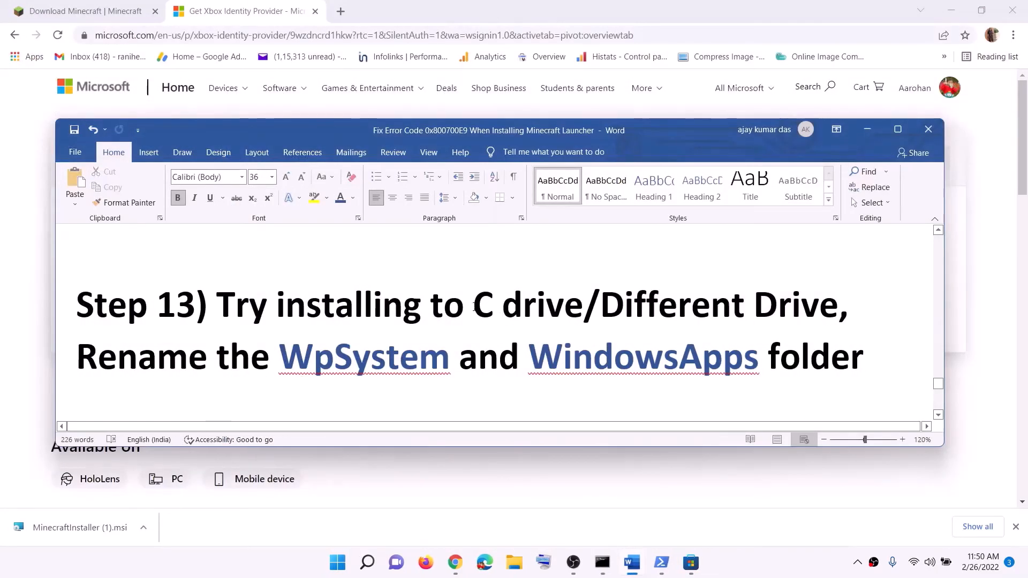
pyautogui.moveTo(473, 305); pyautogui.dragTo(849, 305)
pyautogui.click(691, 306)
pyautogui.moveTo(600, 305); pyautogui.dragTo(778, 305)
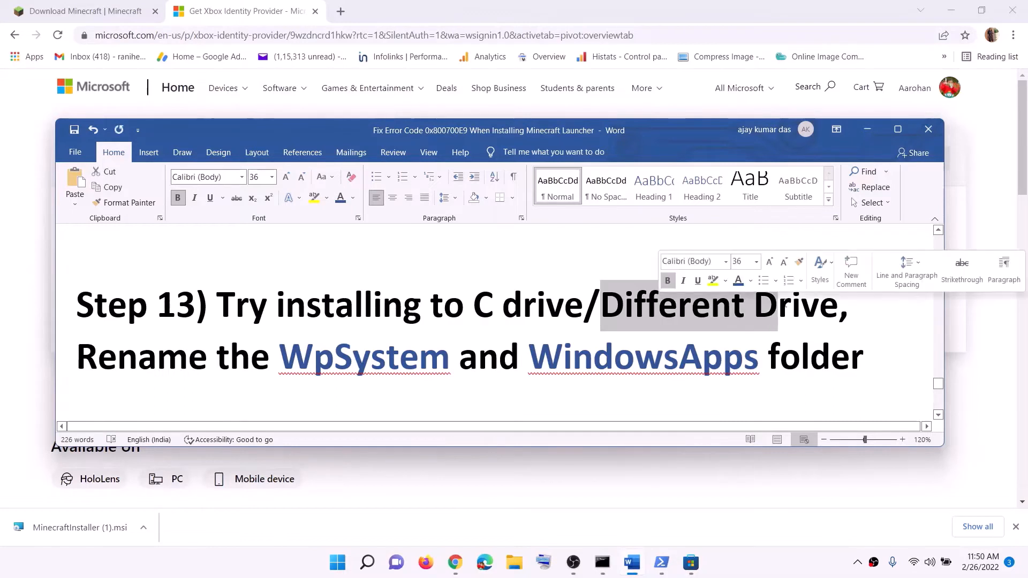
pyautogui.scroll(-1, 242, 320)
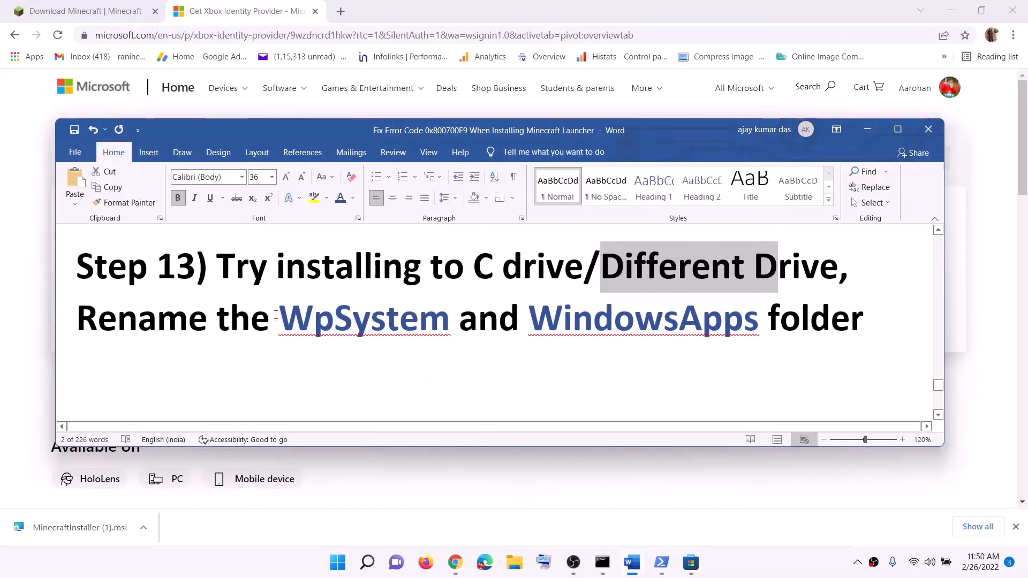
pyautogui.moveTo(291, 314); pyautogui.dragTo(656, 314)
pyautogui.click(732, 558)
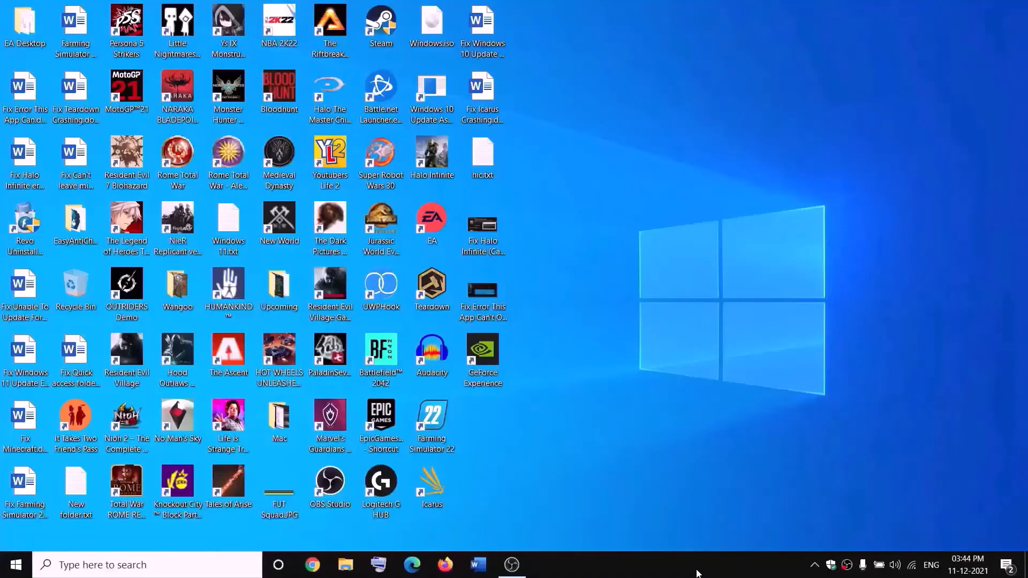
# - Open the New Volume (D:) drive in File Explorer and check the options available for its WpSystem folder
pyautogui.click(345, 565)
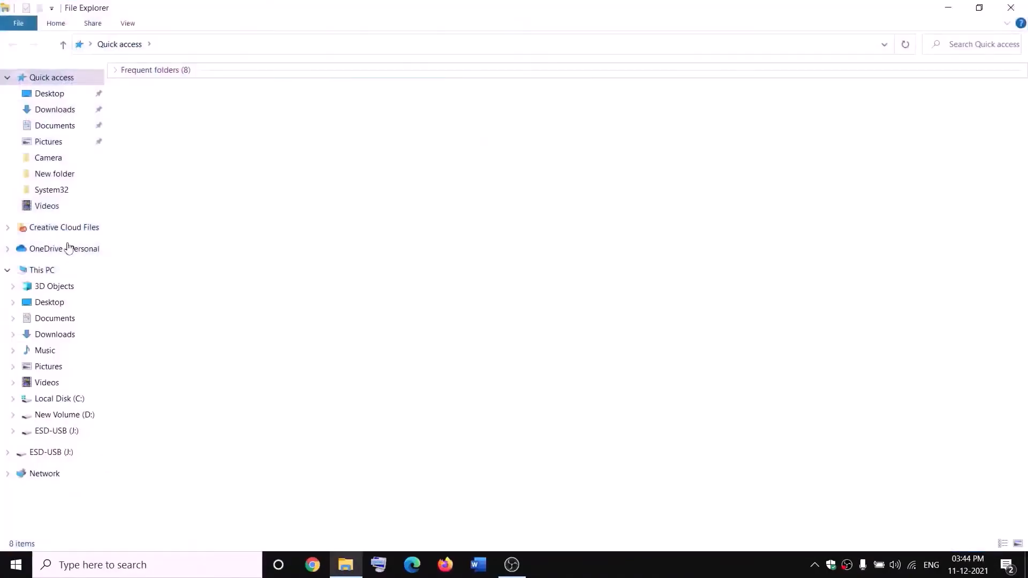
pyautogui.click(53, 276)
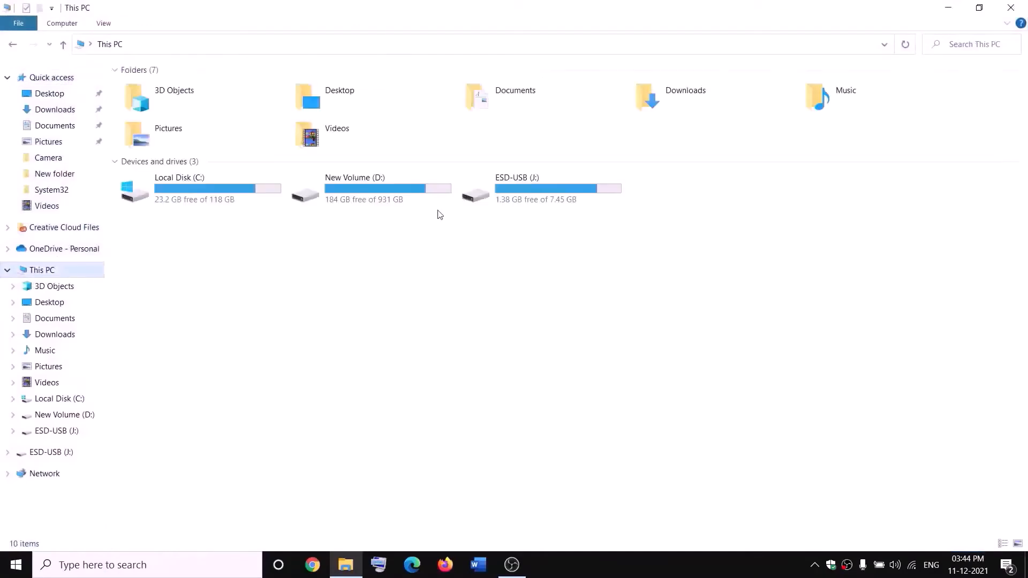
pyautogui.doubleClick(381, 195)
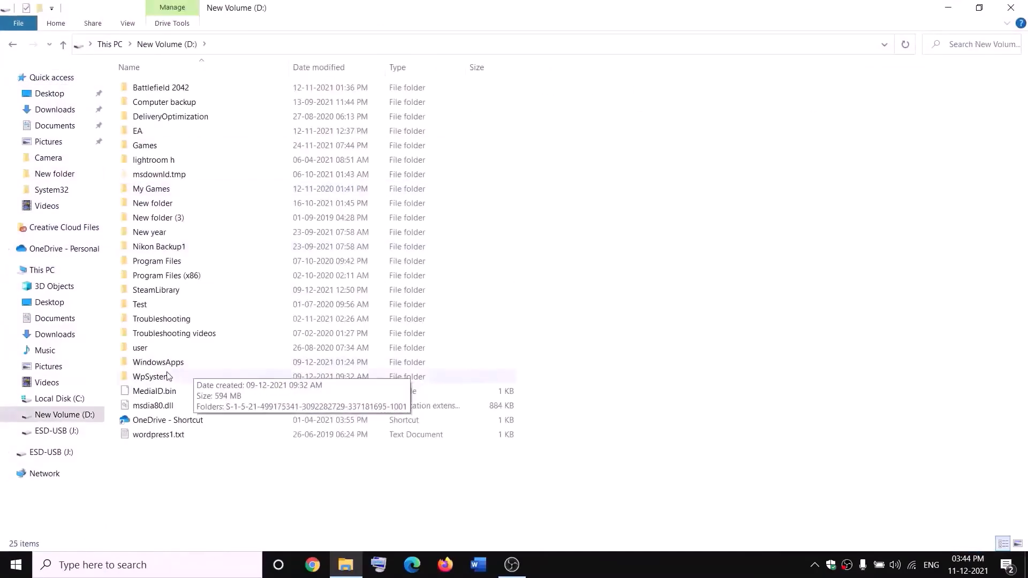
pyautogui.click(214, 376)
pyautogui.rightClick(168, 381)
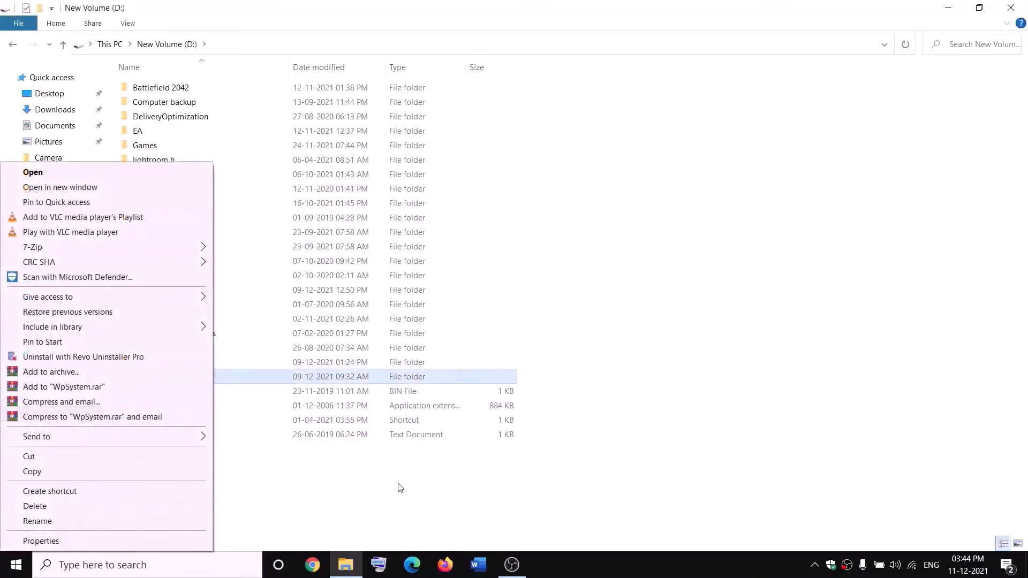
pyautogui.click(327, 487)
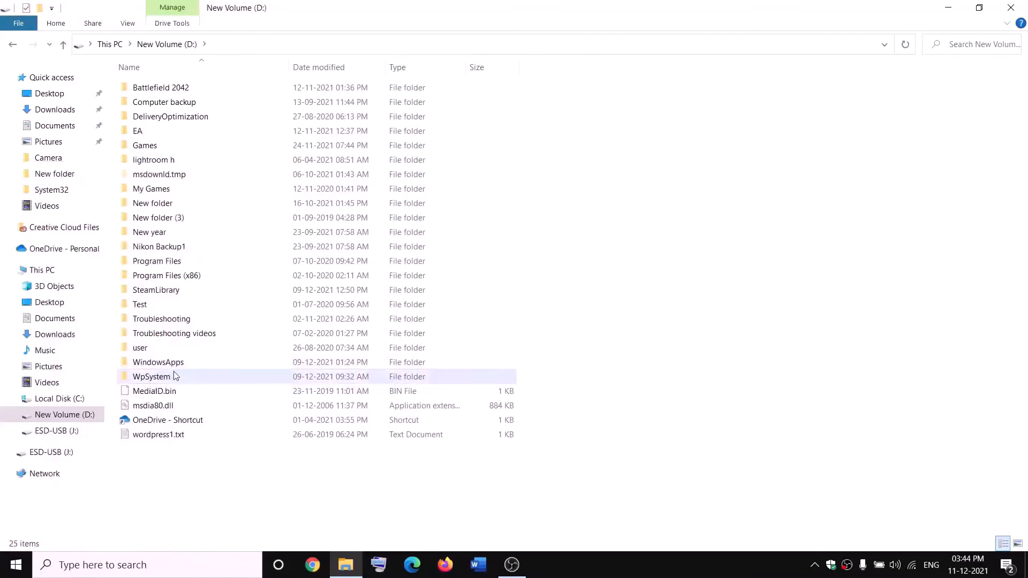
# - Open the advanced security settings of the WpSystem folder on the D: drive
pyautogui.moveTo(176, 379)
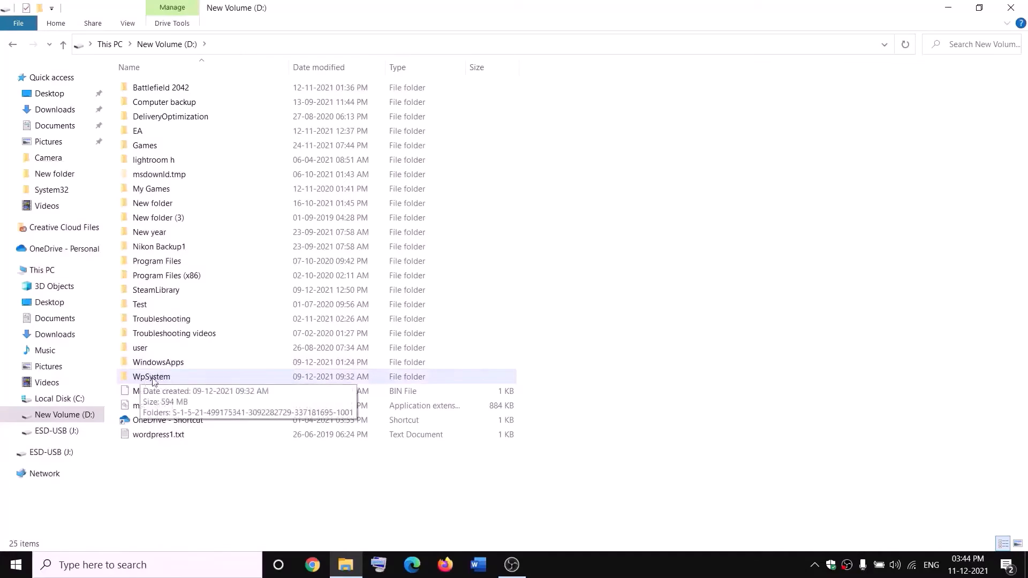
pyautogui.rightClick(152, 380)
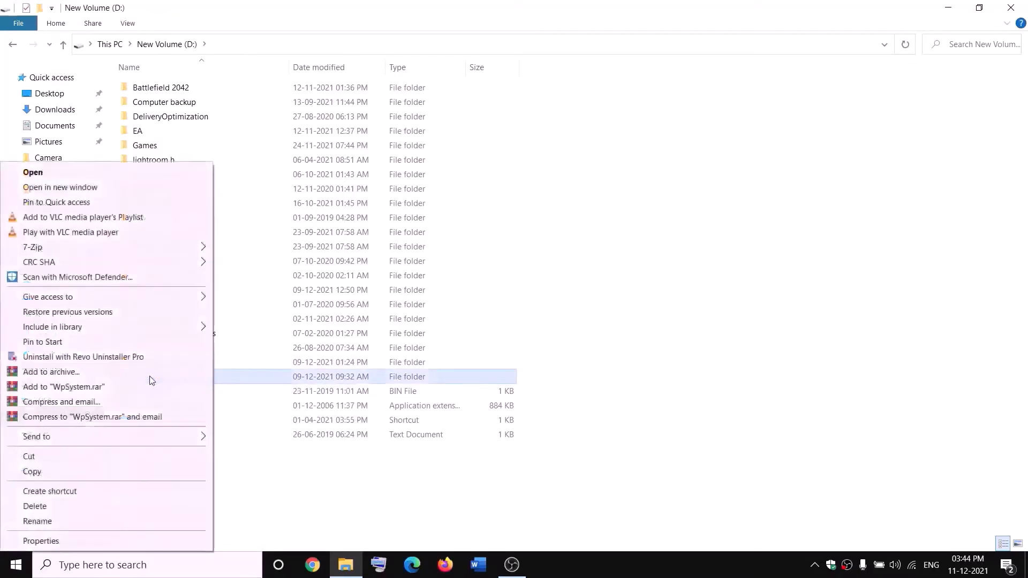
pyautogui.click(32, 540)
pyautogui.moveTo(248, 239); pyautogui.dragTo(382, 151)
pyautogui.click(382, 171)
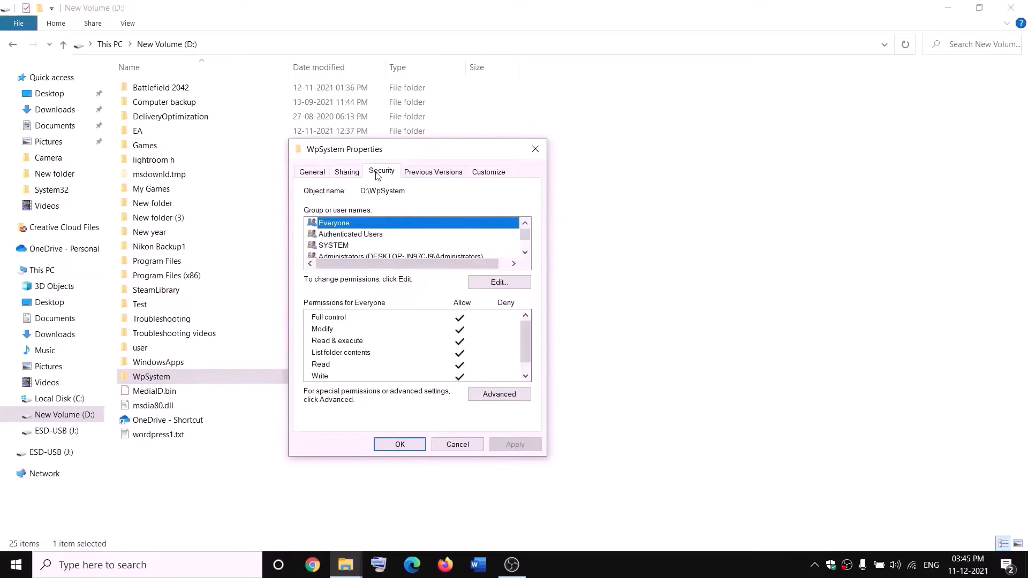
pyautogui.click(507, 397)
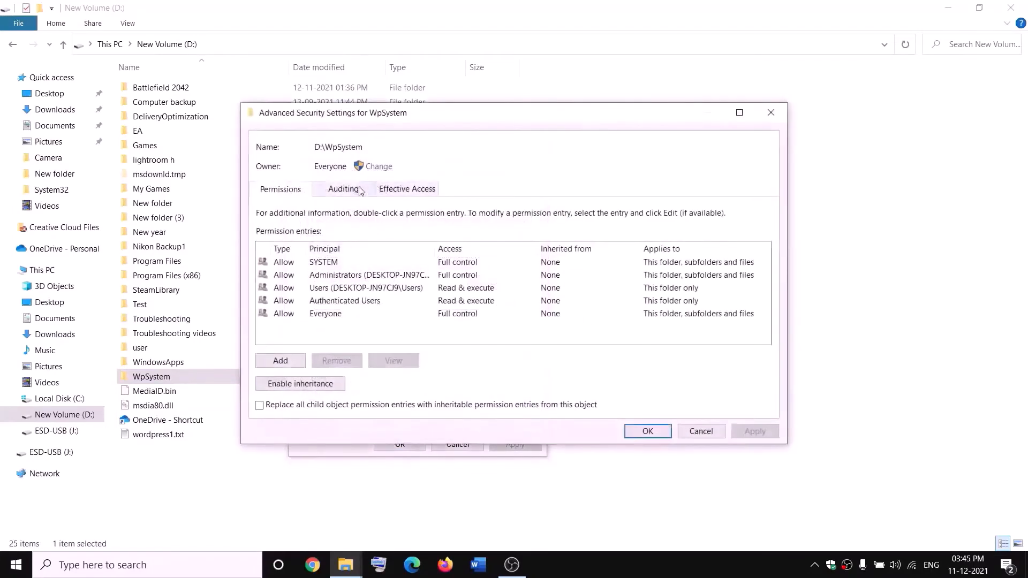
# - Set the owner of the WpSystem folder to Everyone, checking the name before accepting it
pyautogui.click(378, 167)
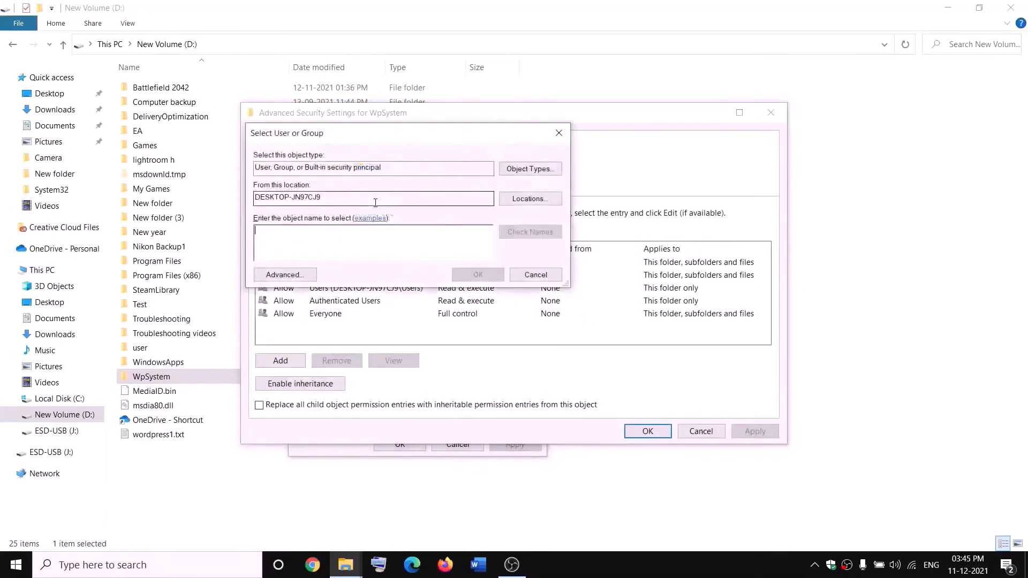
pyautogui.write('w')
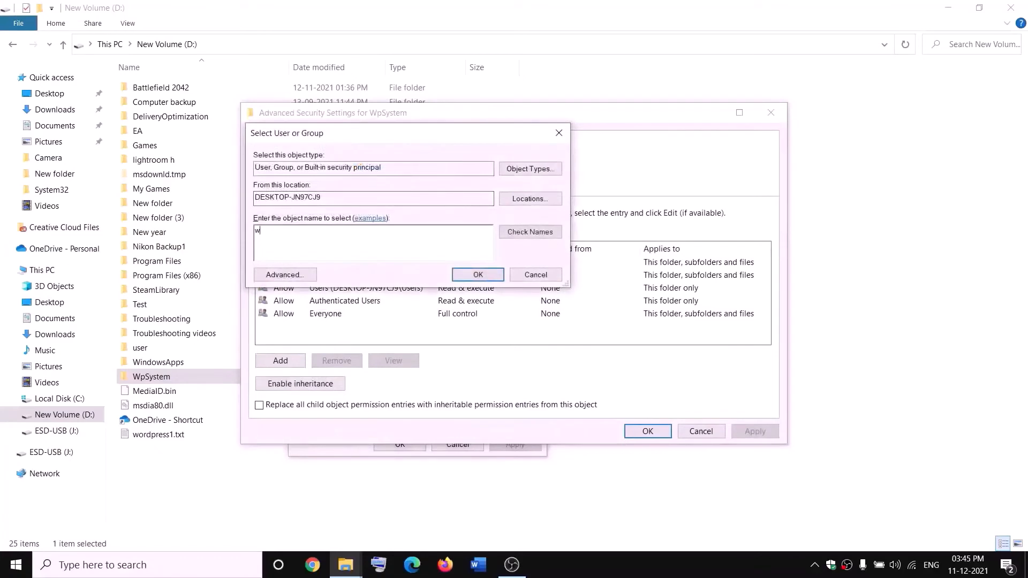
pyautogui.press('BackSpace')
pyautogui.write('e')
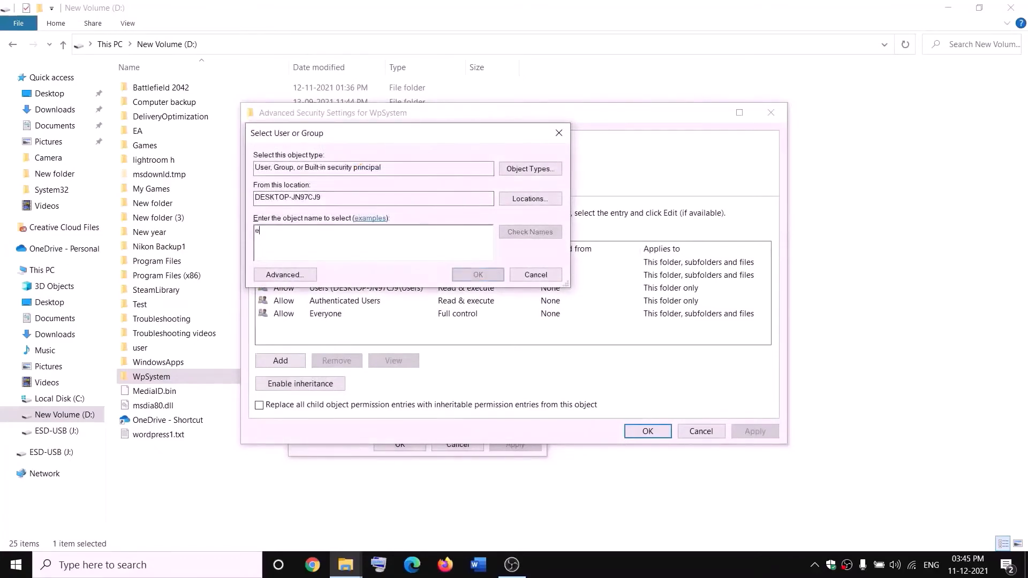
pyautogui.write('veryone')
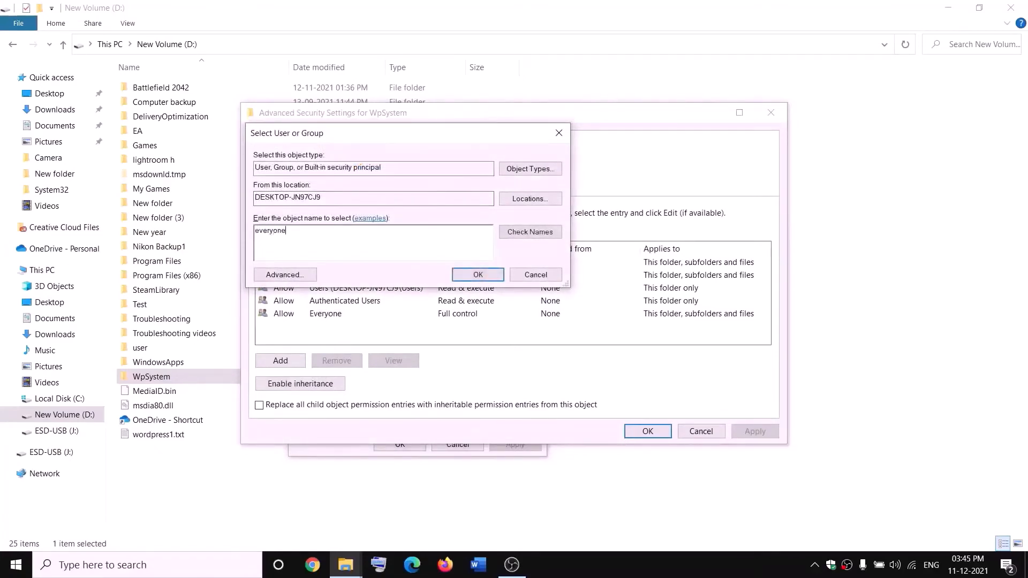
pyautogui.moveTo(306, 229); pyautogui.dragTo(253, 239)
pyautogui.click(535, 232)
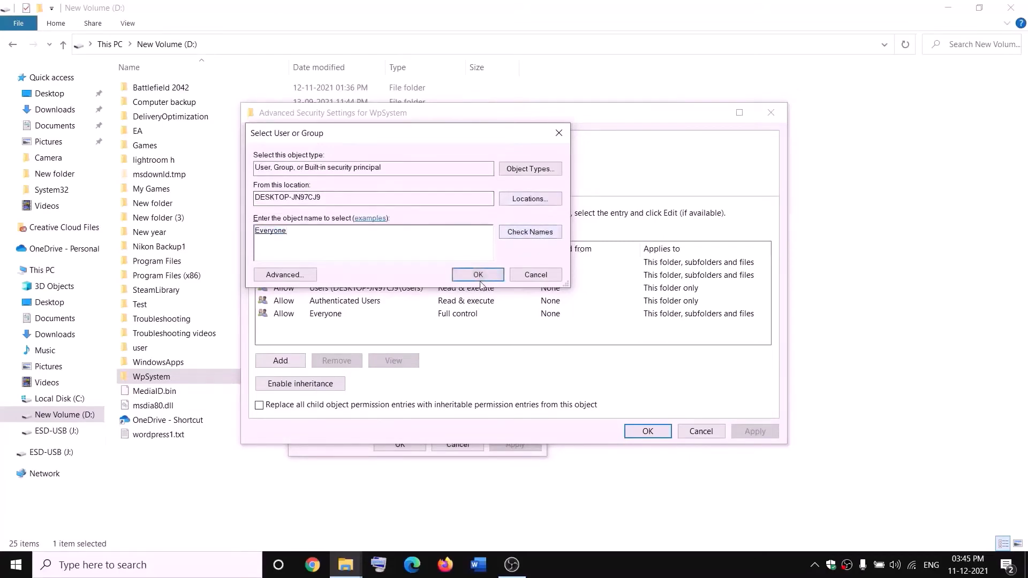
pyautogui.click(479, 276)
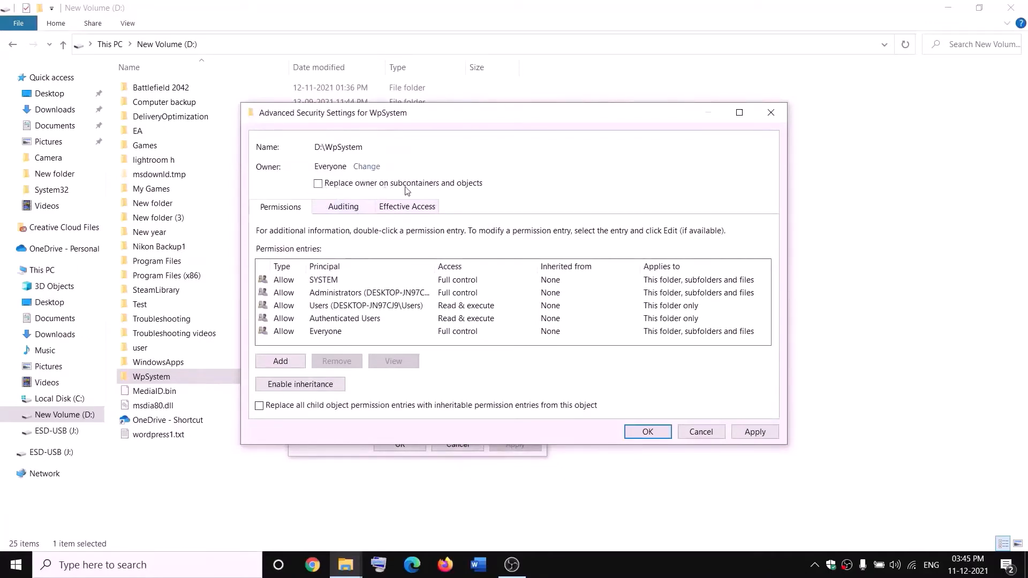
# - Enable replacing the owner on subcontainers and objects, apply the ownership change, and close the WpSystem properties
pyautogui.click(318, 185)
pyautogui.click(752, 431)
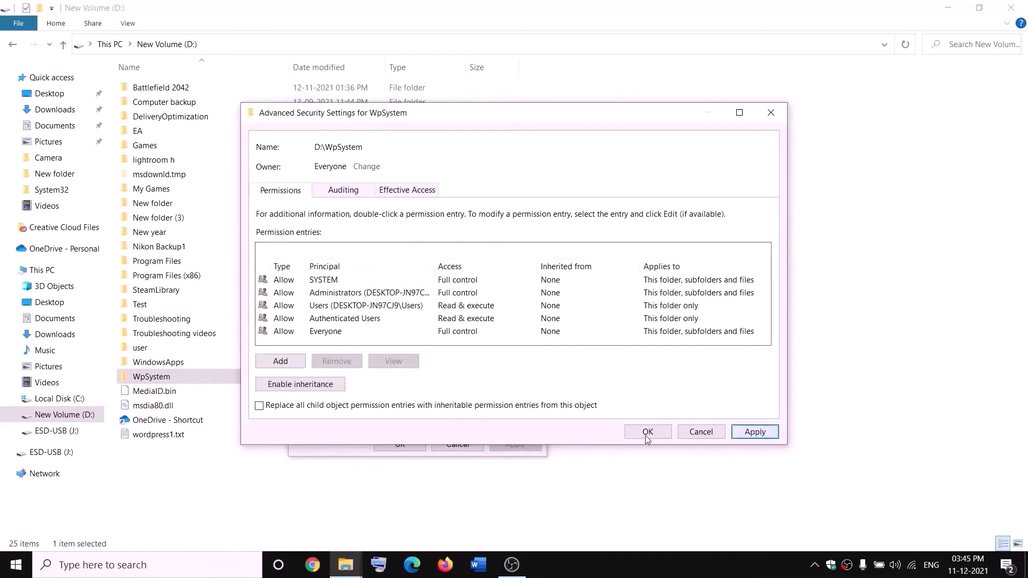
pyautogui.click(611, 345)
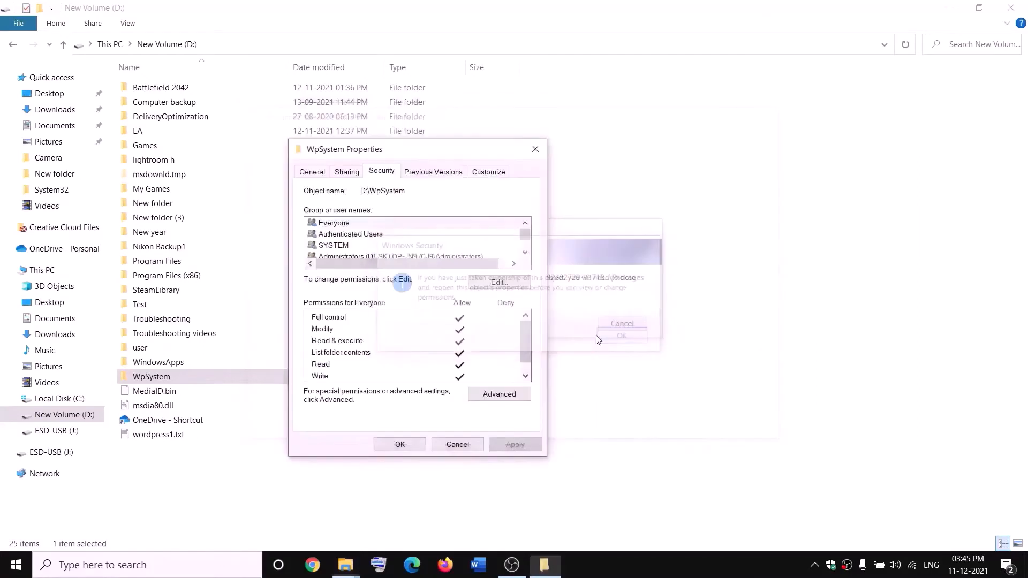
pyautogui.click(400, 444)
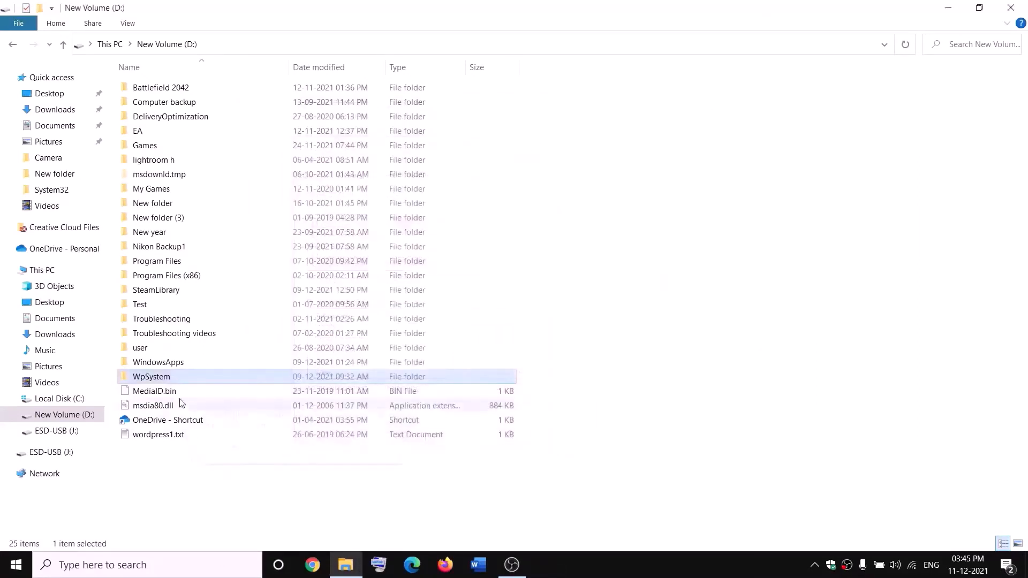
# - Reopen the WpSystem folder's properties and bring up its advanced security settings again
pyautogui.rightClick(154, 380)
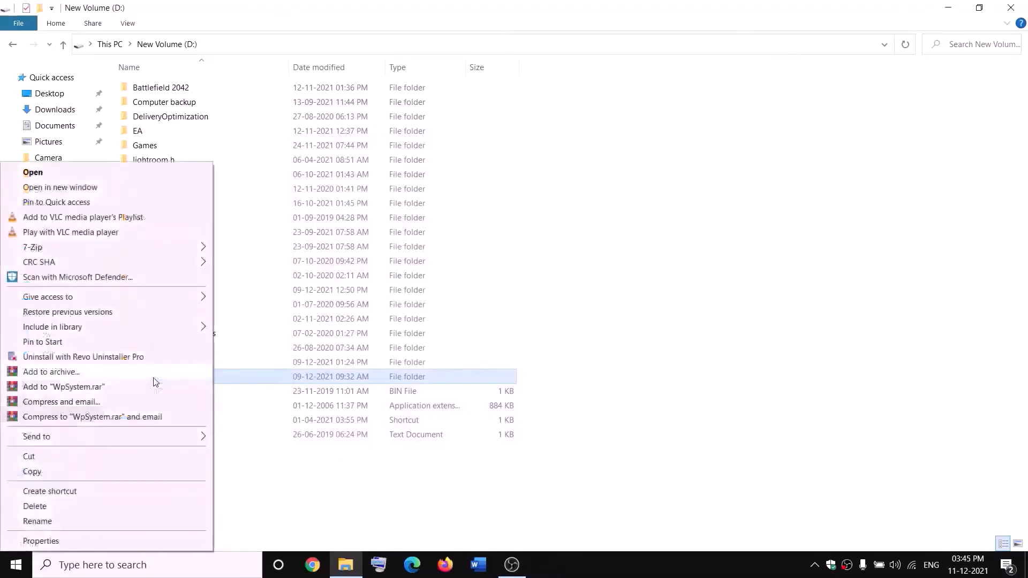
pyautogui.click(40, 541)
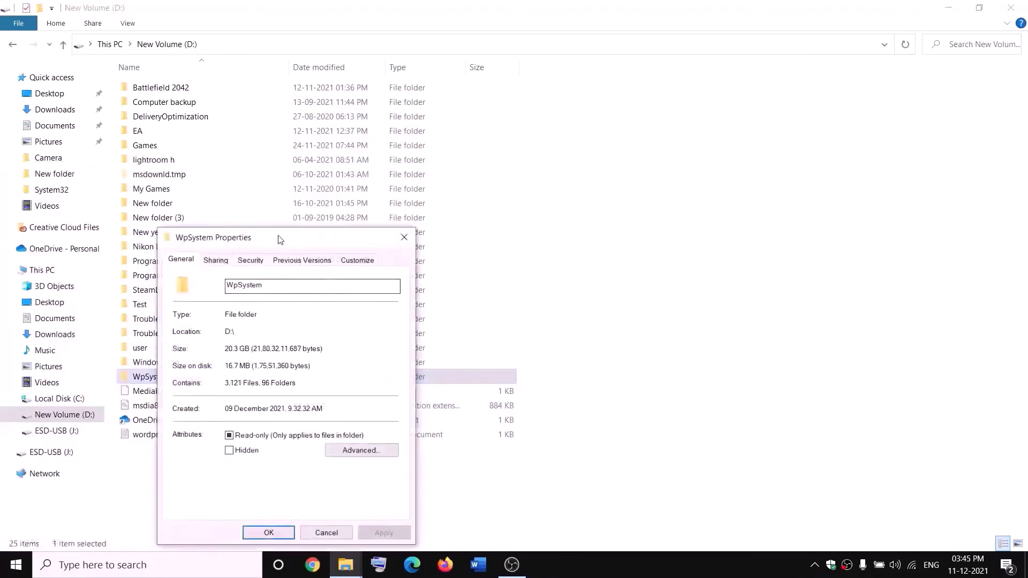
pyautogui.moveTo(278, 237); pyautogui.dragTo(345, 171)
pyautogui.click(377, 195)
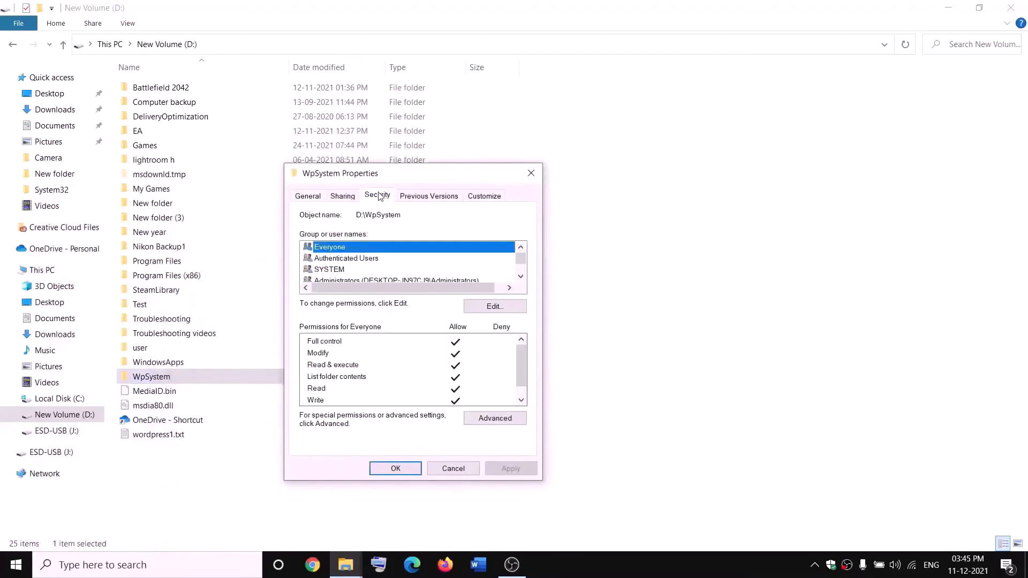
pyautogui.click(496, 421)
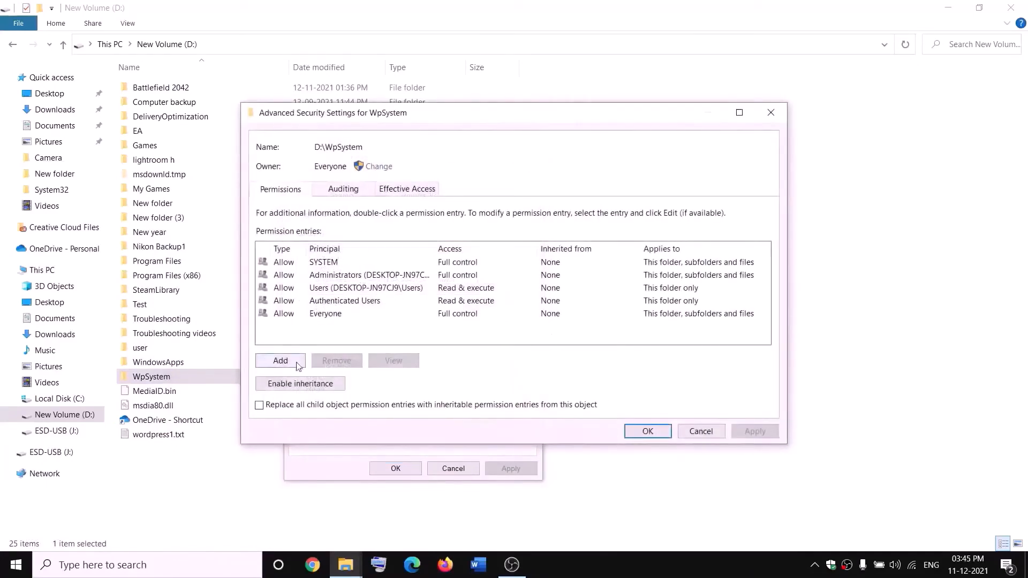
# - Add a new permission entry for WpSystem with Everyone as the principal
pyautogui.click(283, 363)
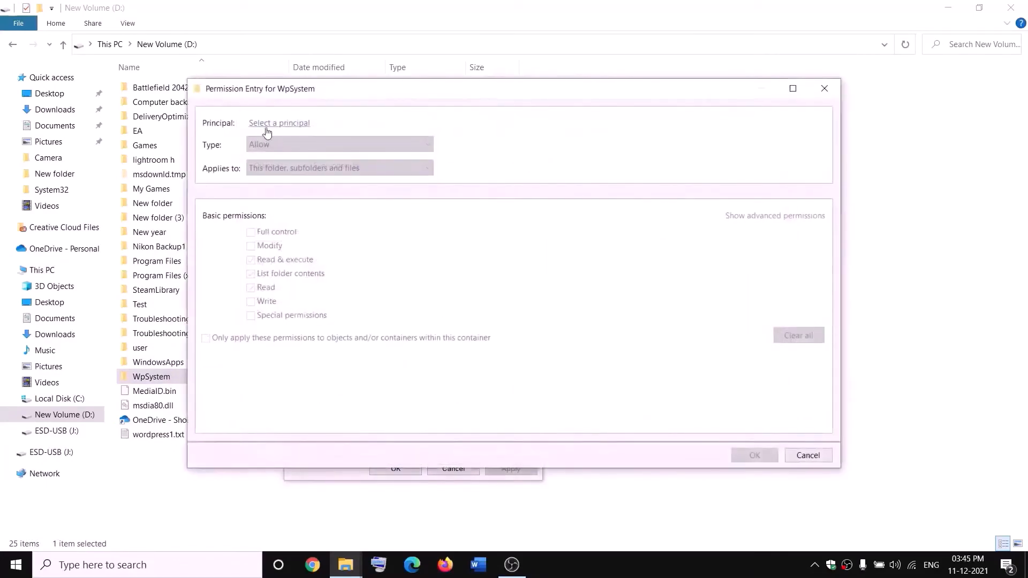
pyautogui.click(286, 124)
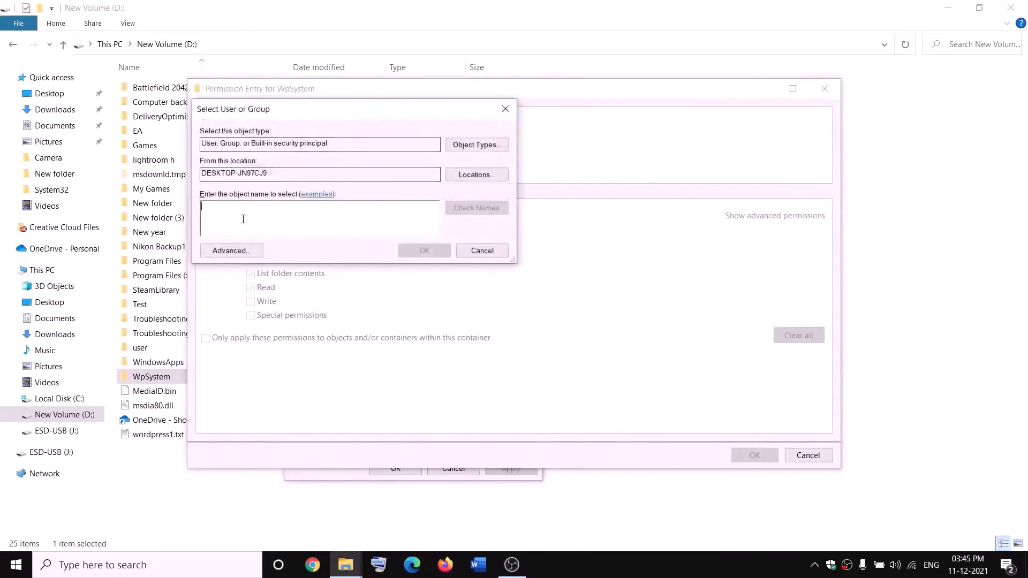
pyautogui.write('everyo')
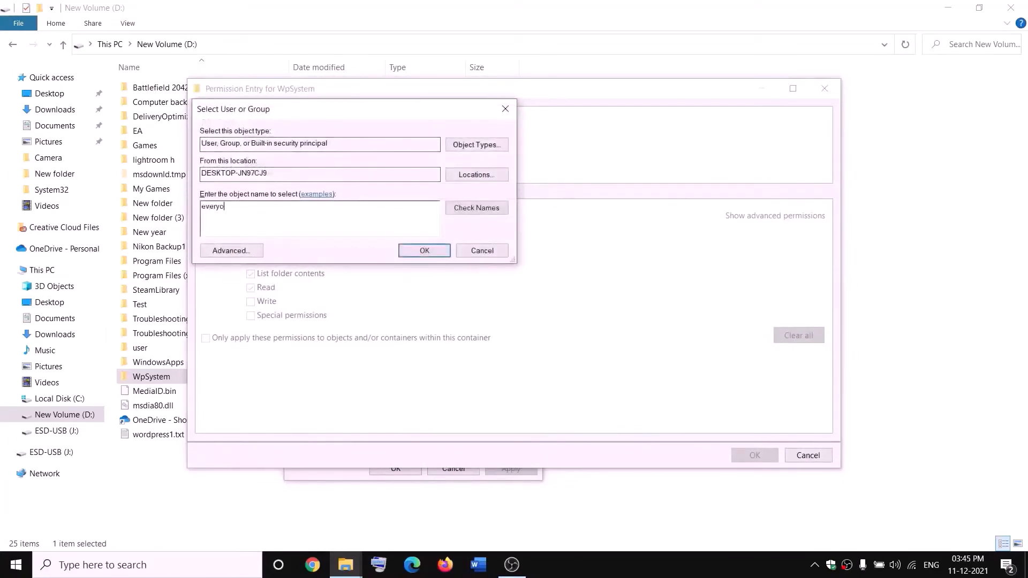
pyautogui.write('ne')
pyautogui.click(477, 209)
pyautogui.click(426, 251)
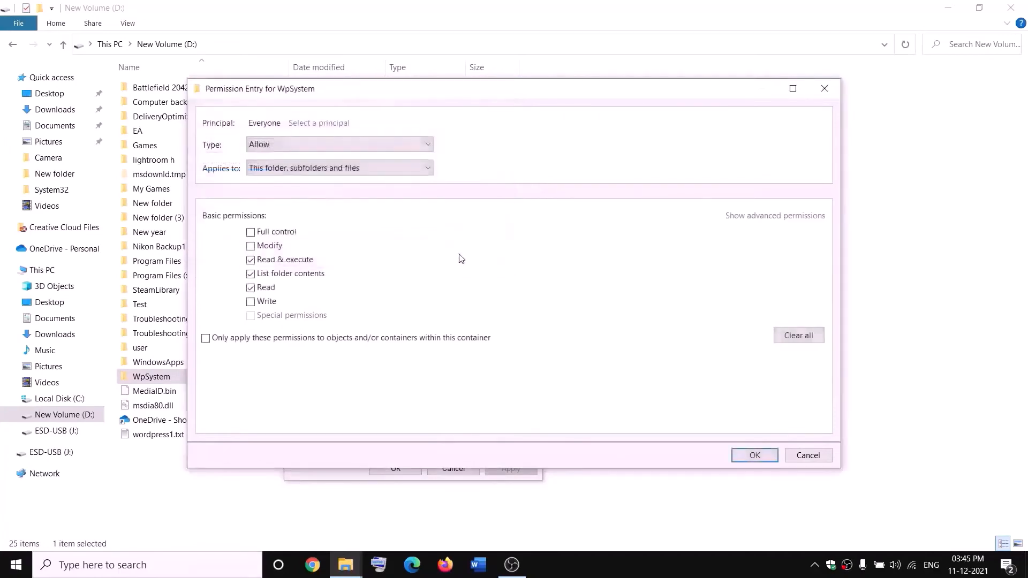
# - Grant Everyone full control of WpSystem, then save the permissions and close the folder's properties
pyautogui.click(251, 234)
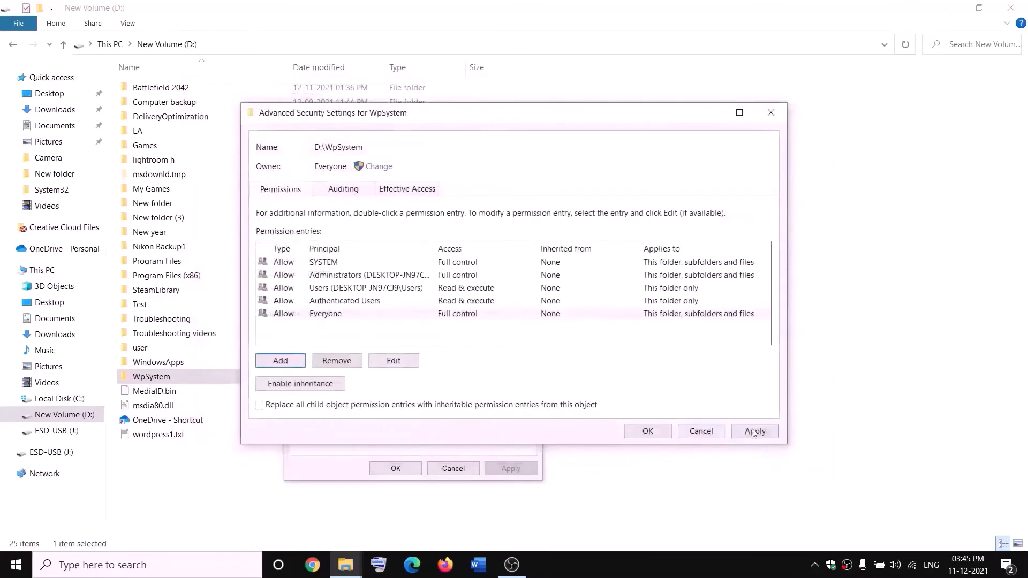
pyautogui.click(648, 431)
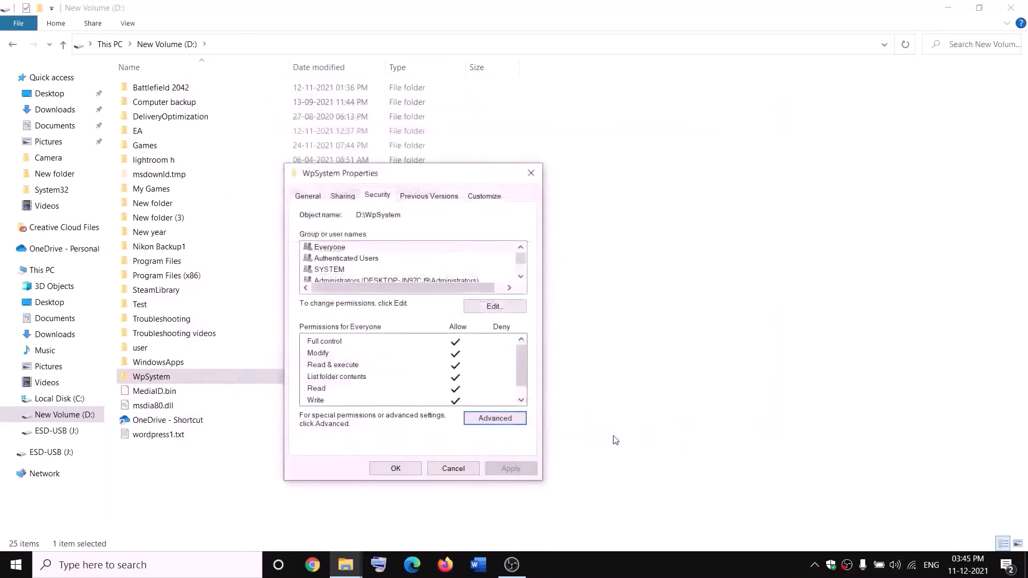
pyautogui.click(412, 469)
pyautogui.click(404, 473)
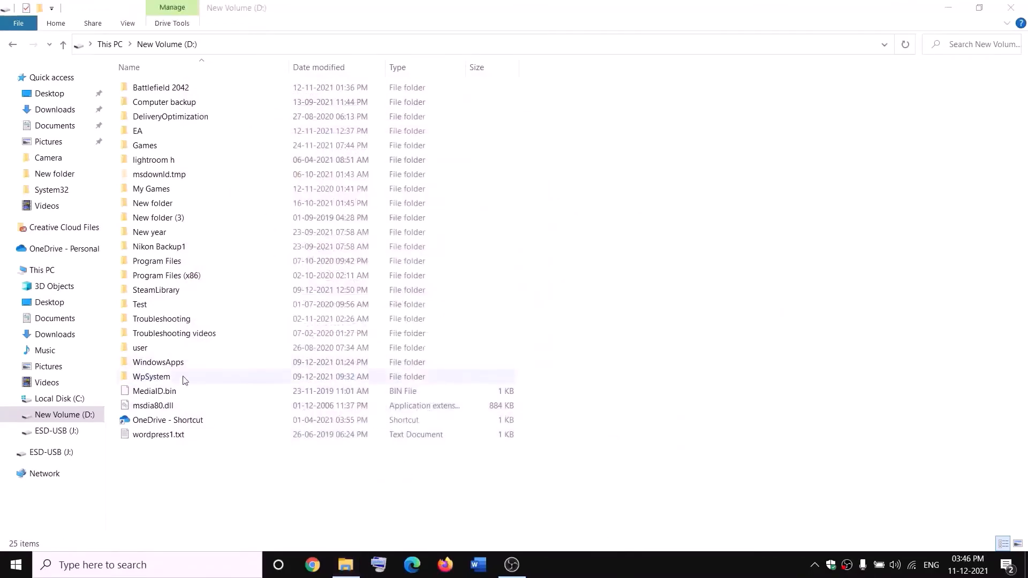
# - Rename the WpSystem folder on the D: drive as WpSystem.old
pyautogui.rightClick(150, 381)
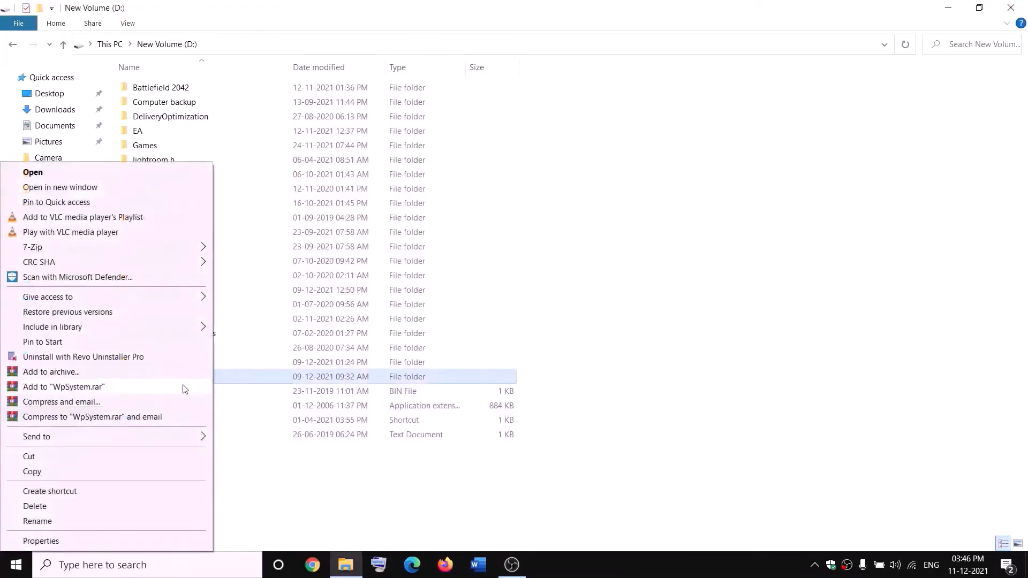
pyautogui.click(42, 526)
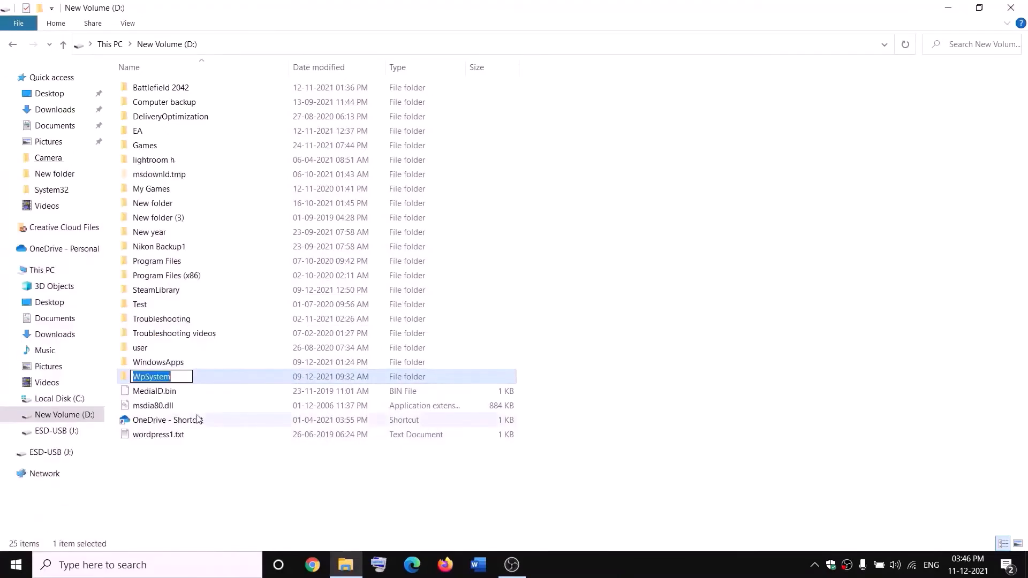
pyautogui.press('End')
pyautogui.write('.old')
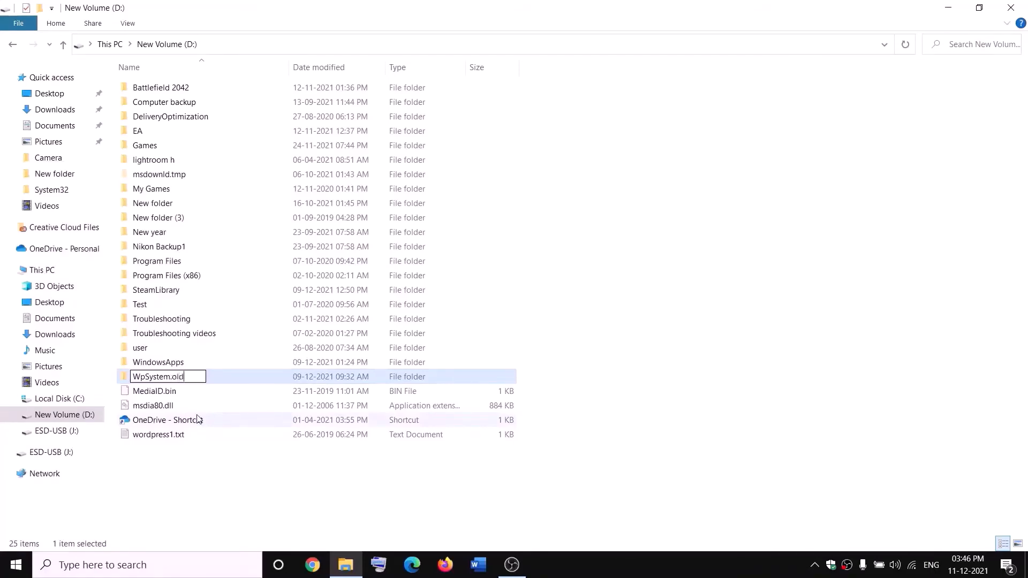
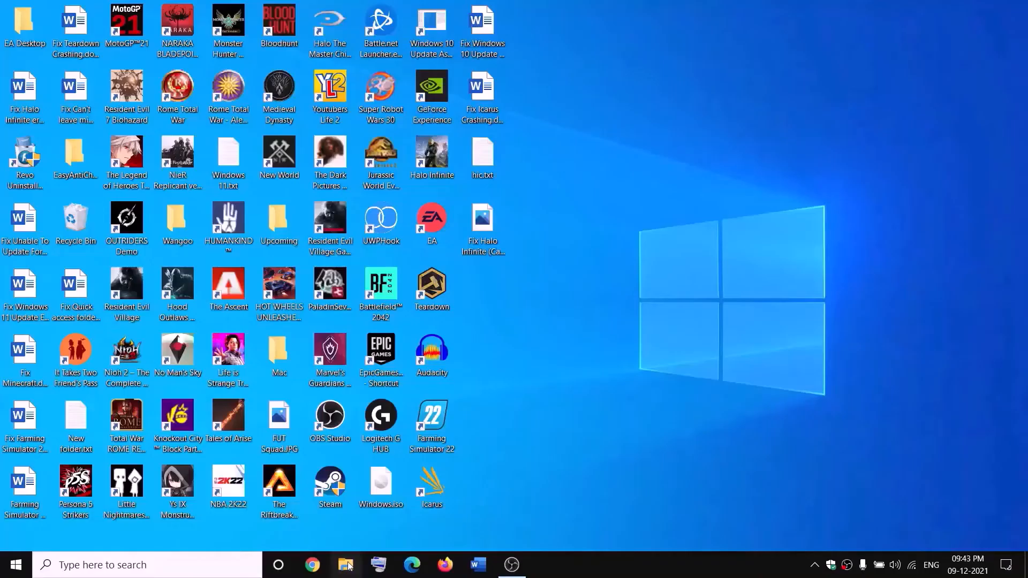
# - Open the D: drive in File Explorer and bring up the advanced security settings of the WindowsApps folder
pyautogui.press('super+e')
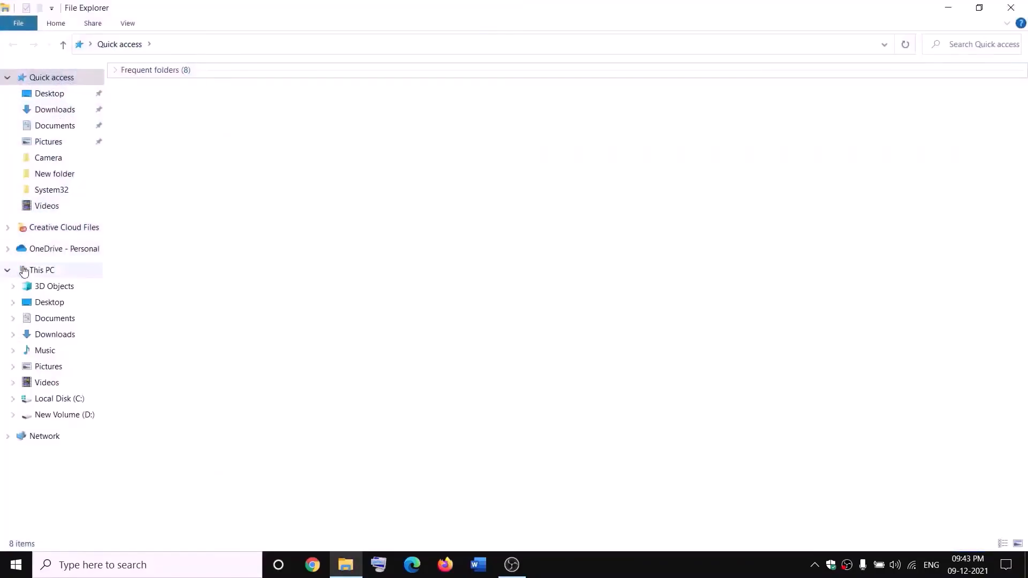
pyautogui.click(24, 269)
pyautogui.doubleClick(368, 194)
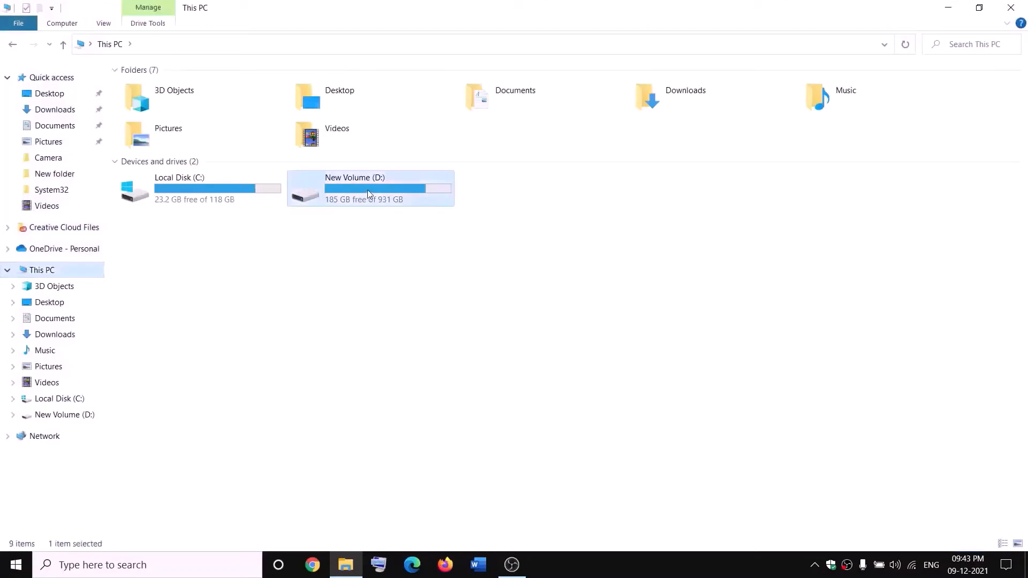
pyautogui.click(182, 363)
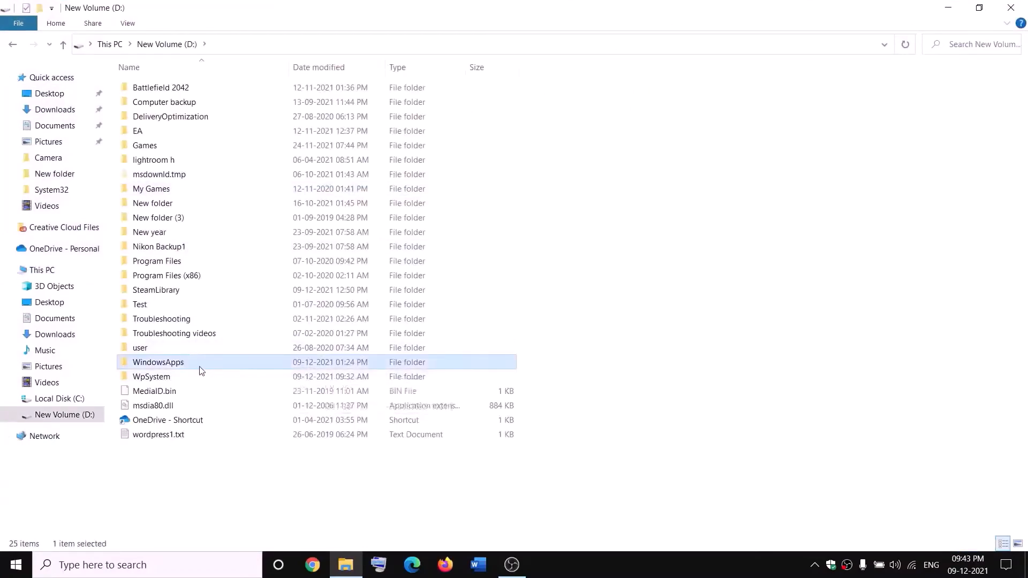
pyautogui.rightClick(194, 367)
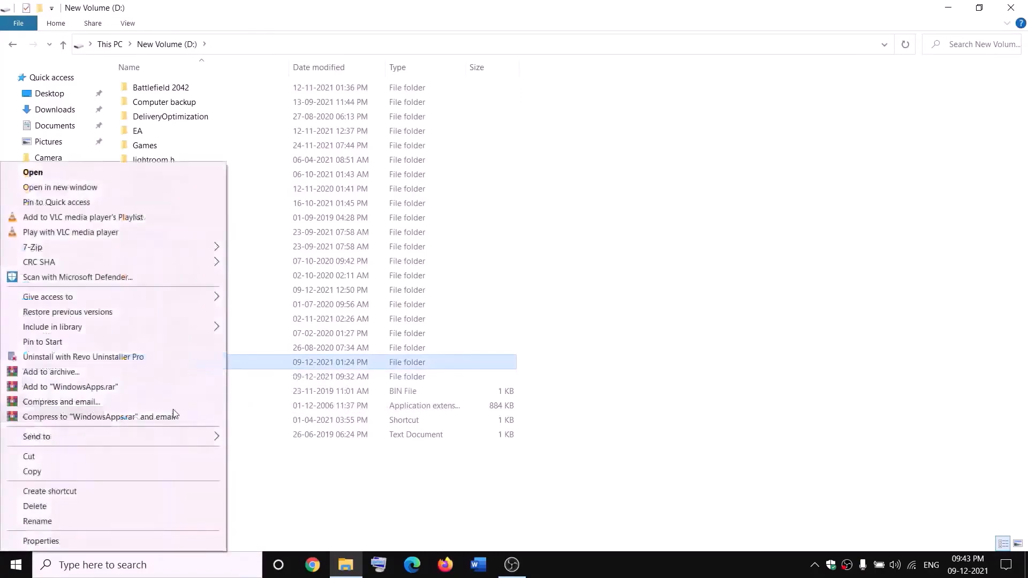
pyautogui.click(50, 542)
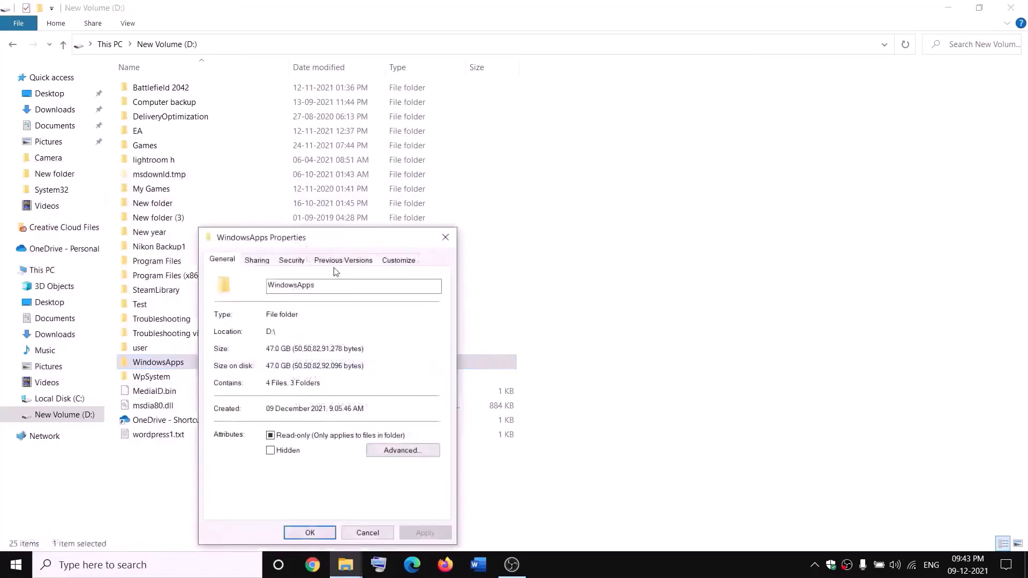
pyautogui.click(291, 262)
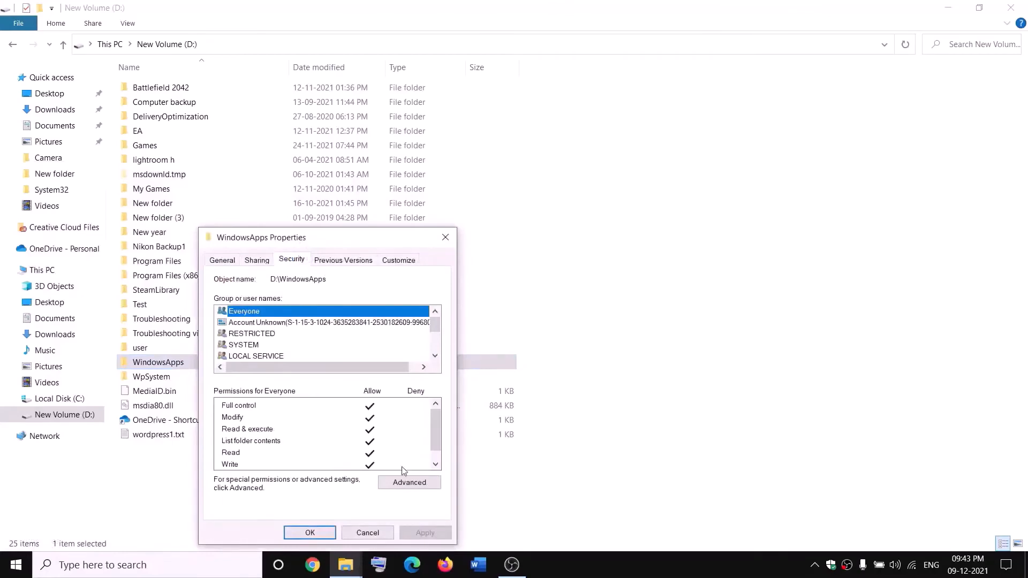
pyautogui.click(407, 482)
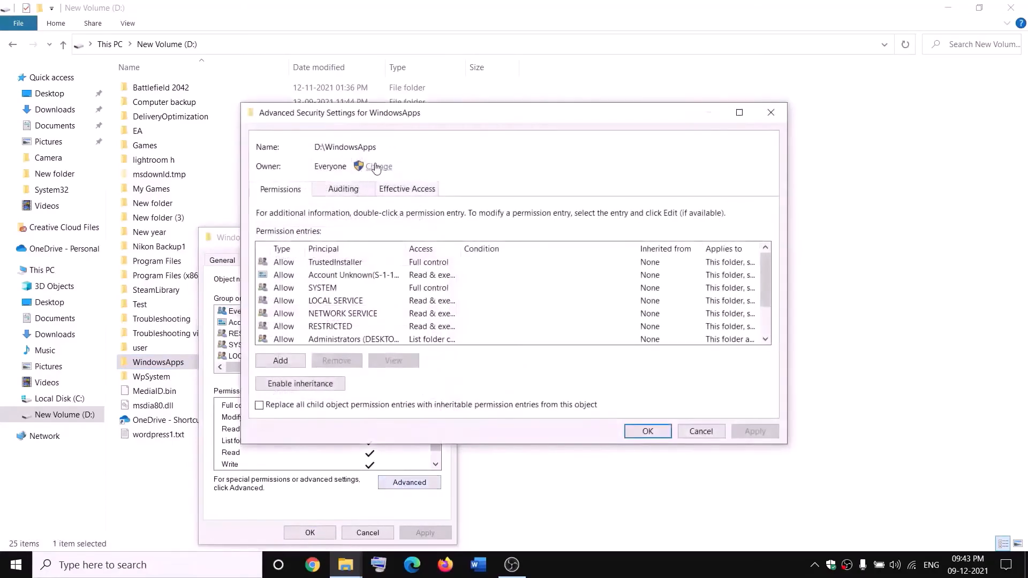
# - Set Everyone as the owner of the WindowsApps folder, checking the name before accepting it
pyautogui.click(376, 167)
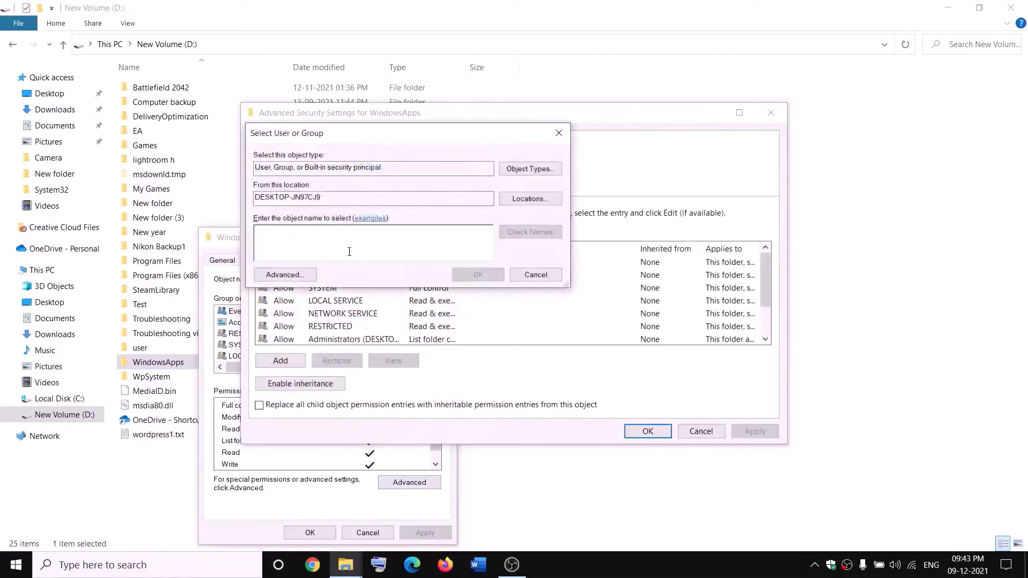
pyautogui.write('everyone')
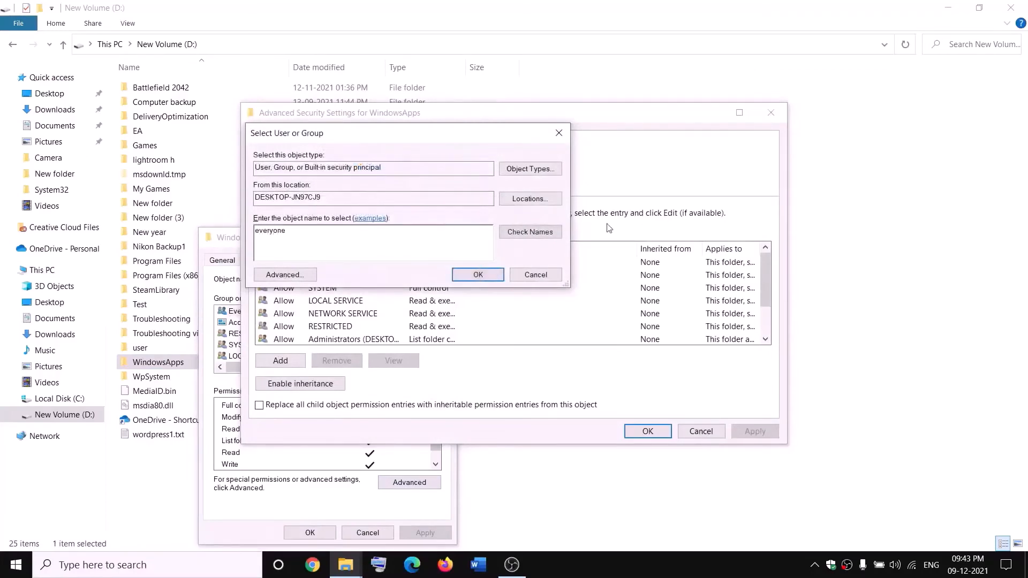
pyautogui.click(544, 235)
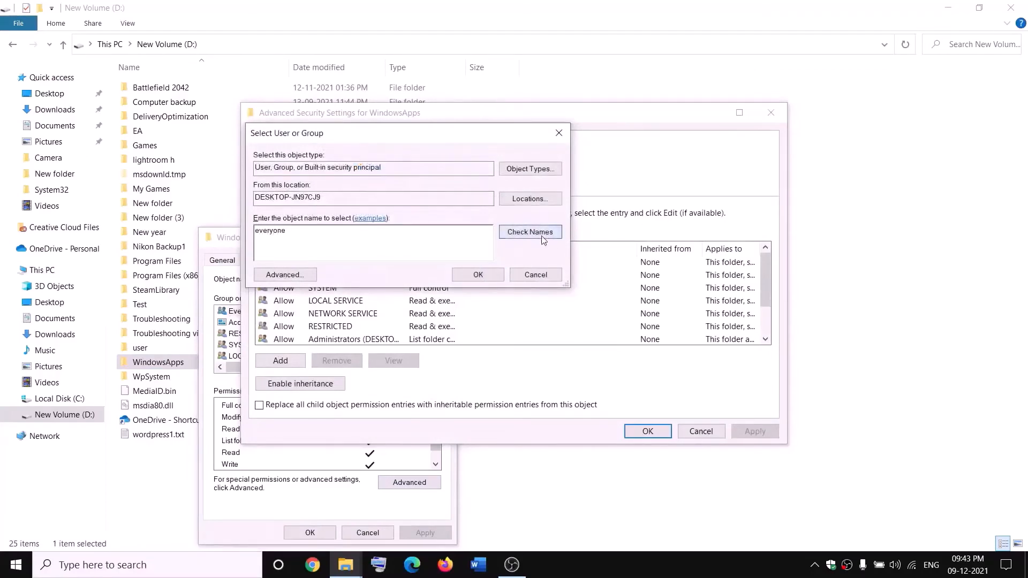
pyautogui.click(479, 275)
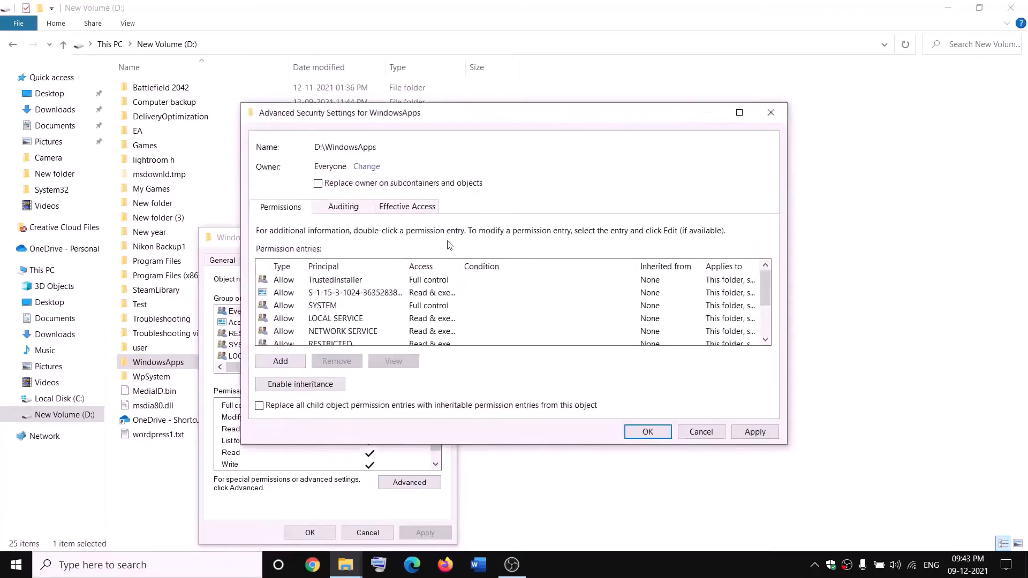
# - Enable replacing the owner on subcontainers and objects, then apply the ownership change and close the WindowsApps properties
pyautogui.click(319, 185)
pyautogui.click(763, 435)
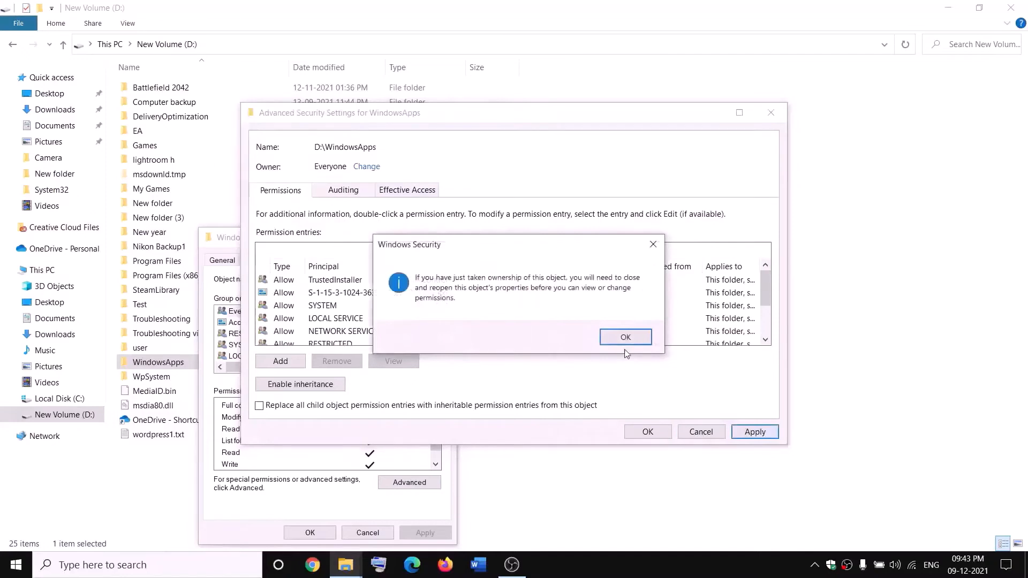
pyautogui.click(625, 338)
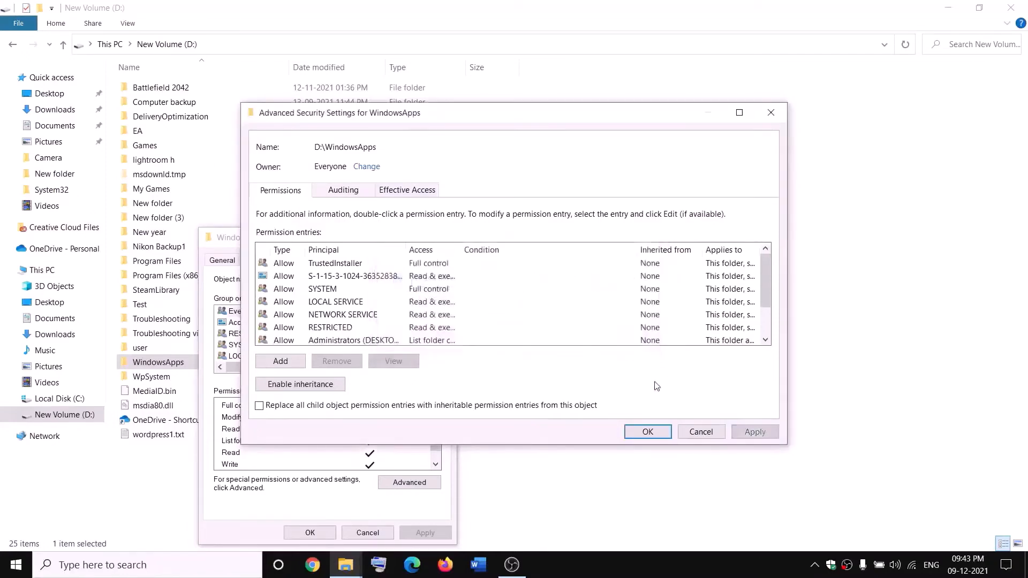
pyautogui.click(648, 432)
pyautogui.click(318, 534)
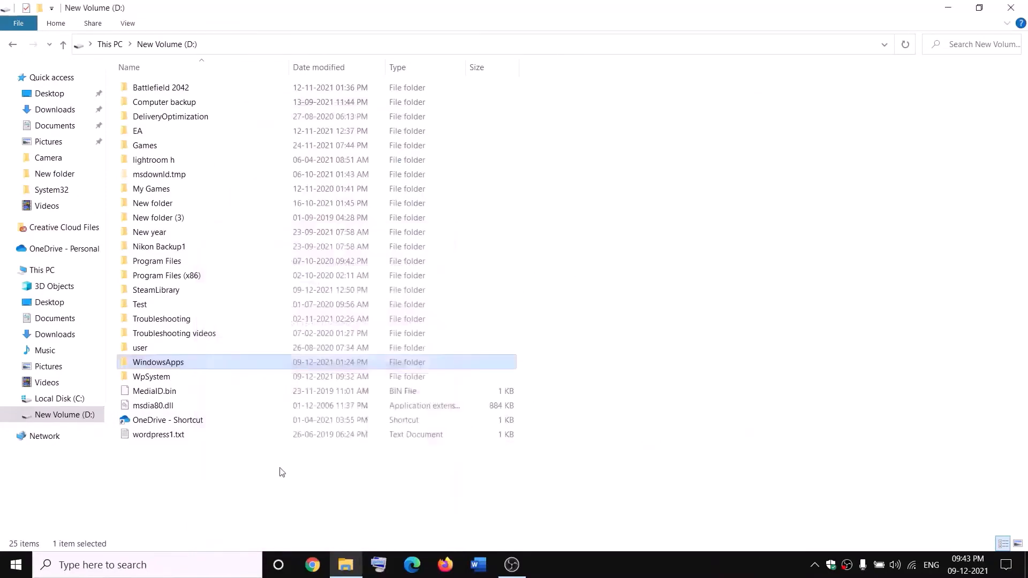
# - Reopen the WindowsApps folder's properties and bring up its advanced security settings again
pyautogui.rightClick(195, 367)
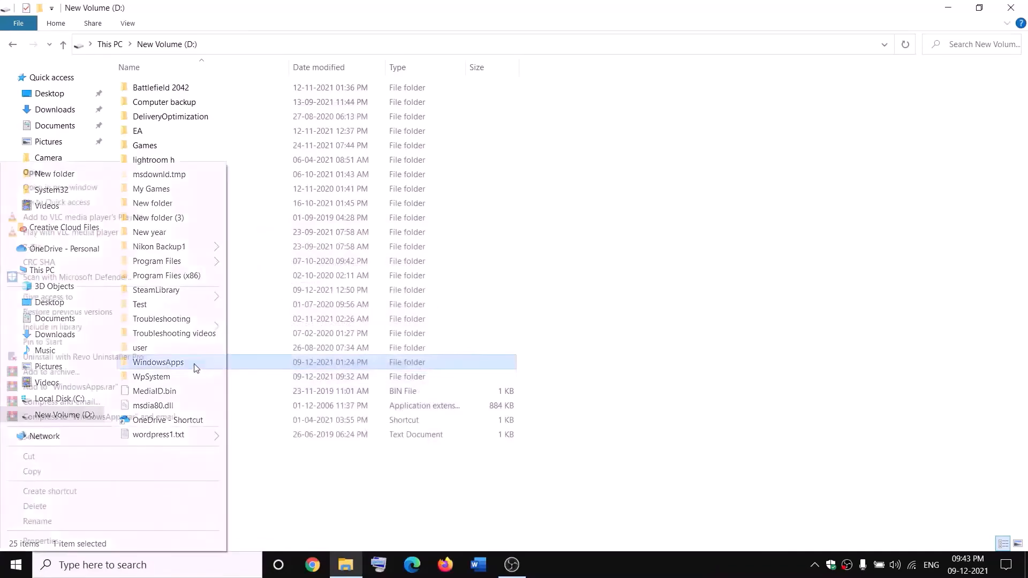
pyautogui.click(40, 541)
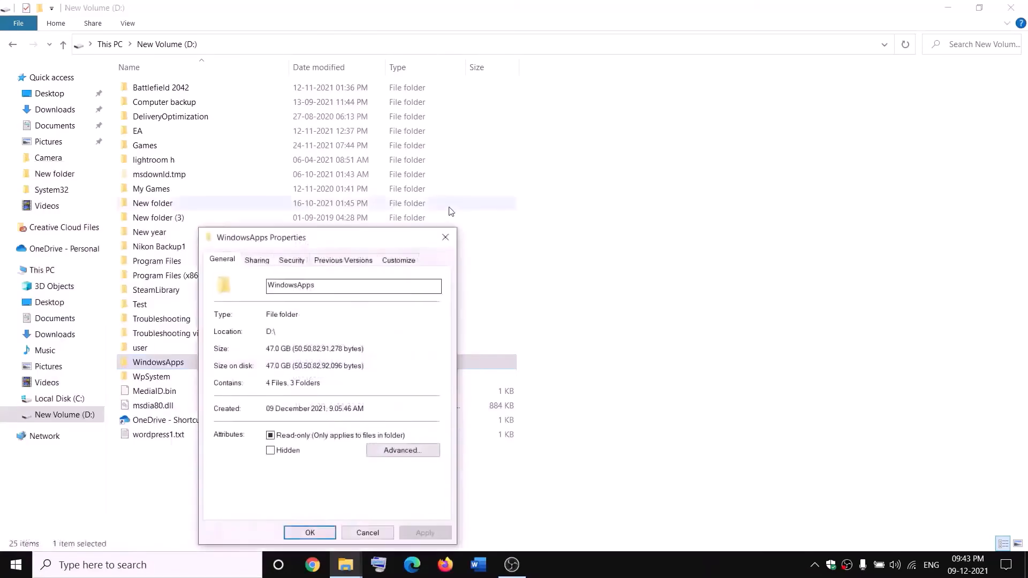
pyautogui.click(302, 262)
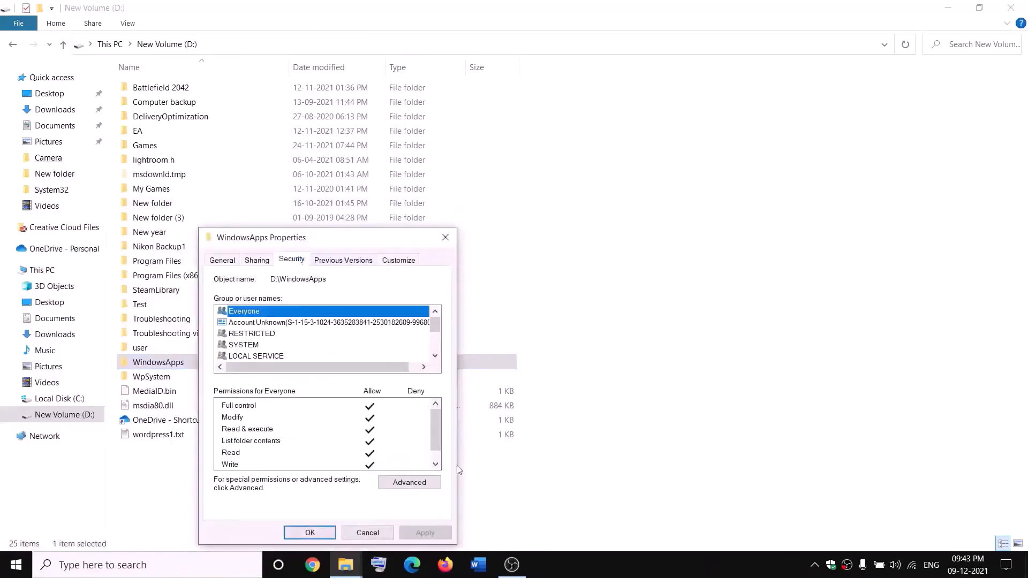
pyautogui.click(433, 483)
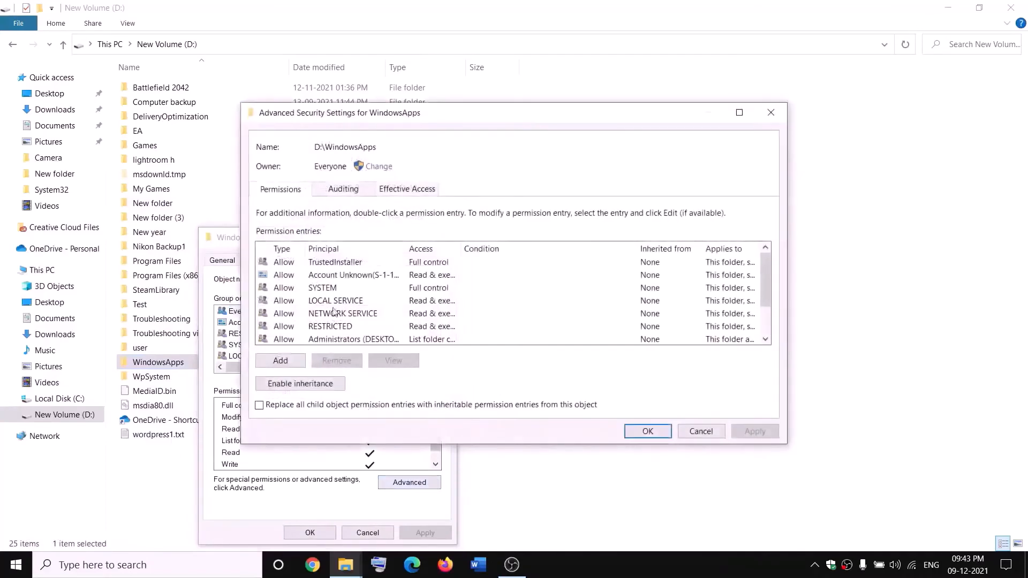
# - Add a new permission entry for WindowsApps with Everyone as the principal
pyautogui.click(280, 360)
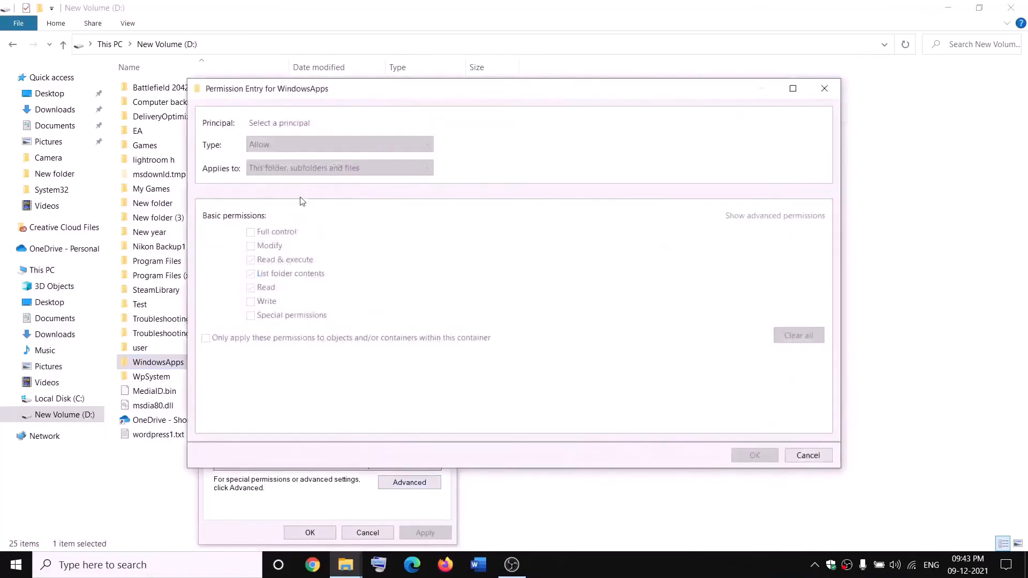
pyautogui.click(274, 124)
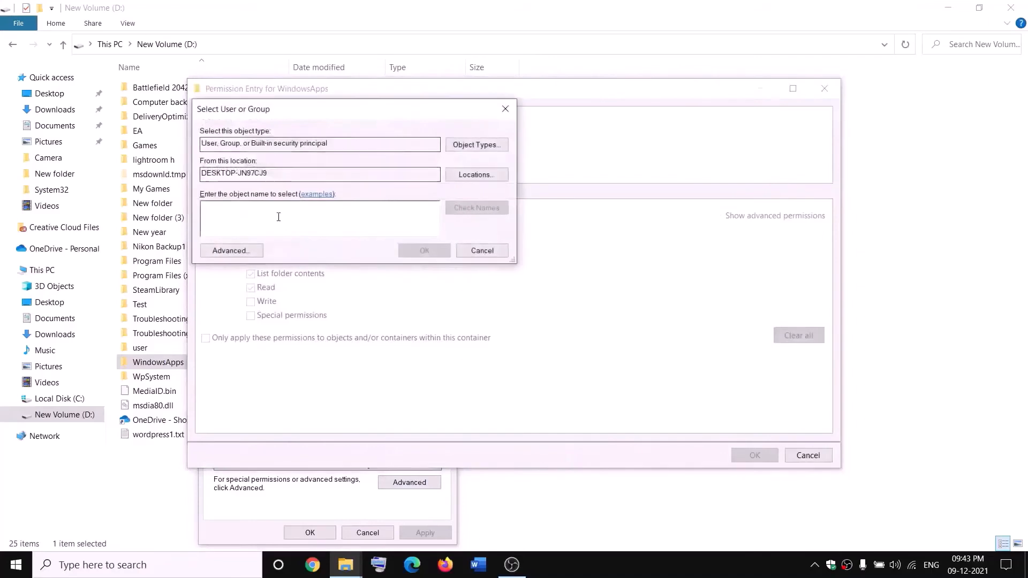
pyautogui.write('everyone')
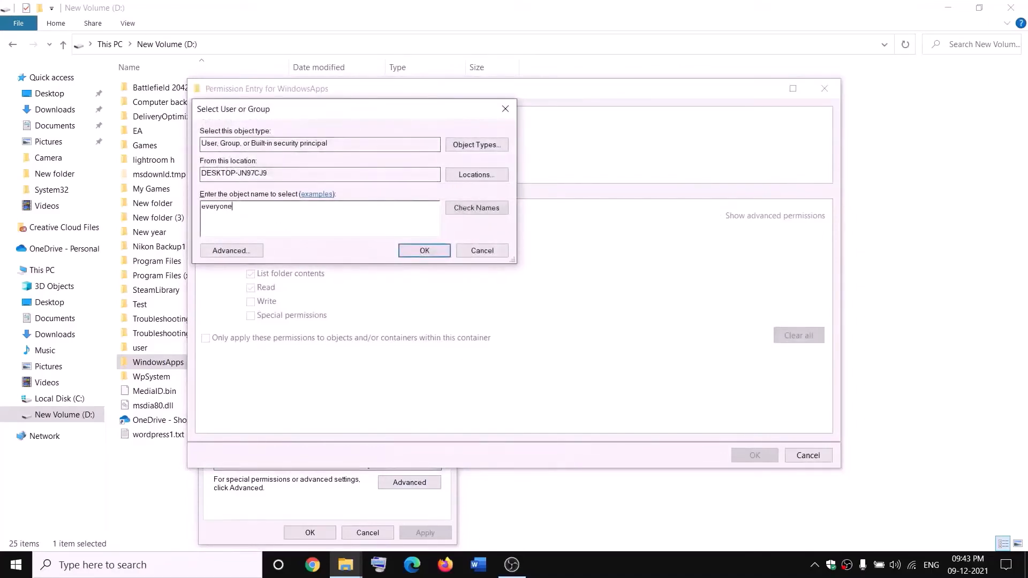
pyautogui.click(493, 208)
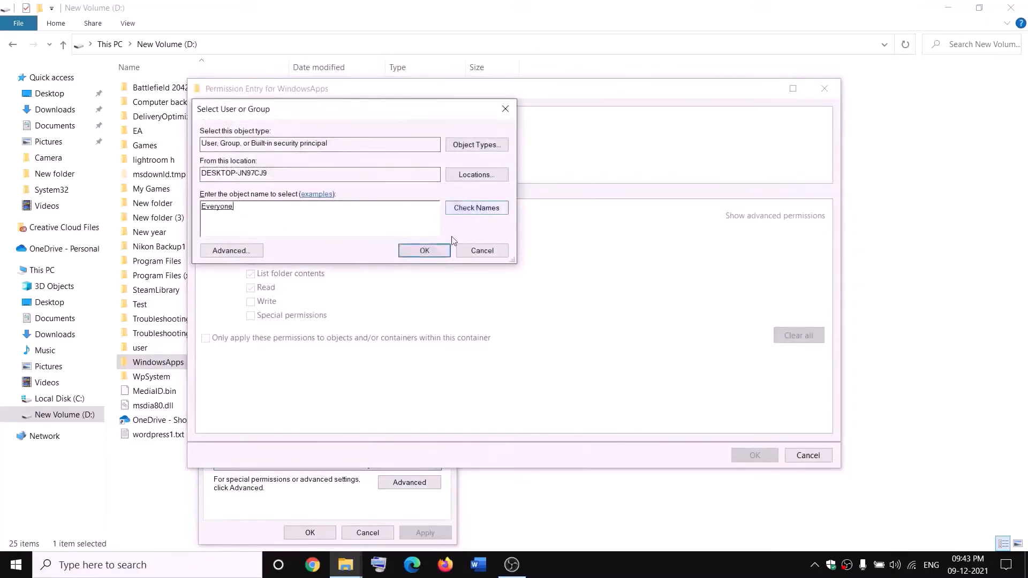
pyautogui.click(425, 251)
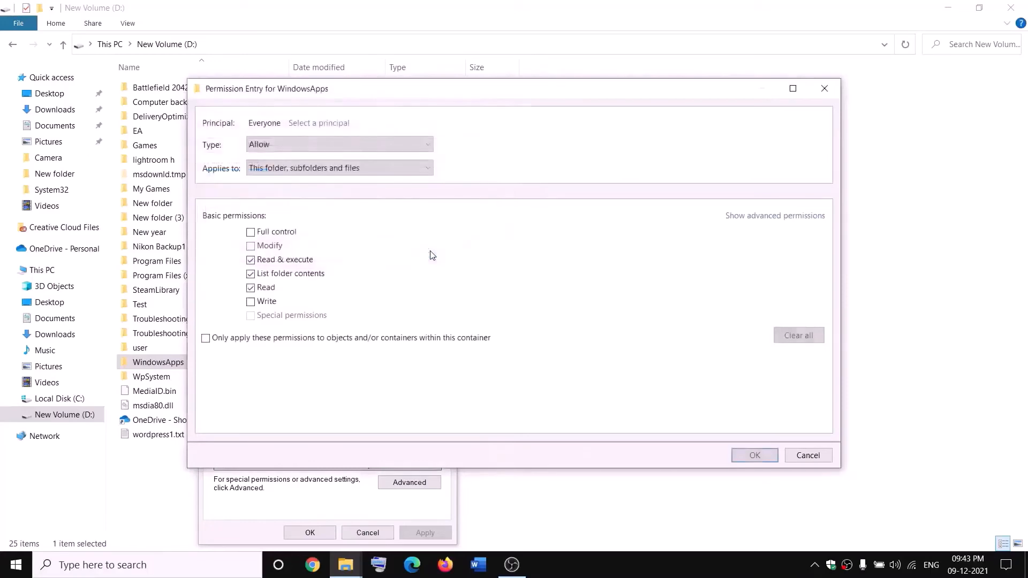
# - Grant Everyone full control of WindowsApps, then save the permissions and close the folder's properties
pyautogui.click(253, 236)
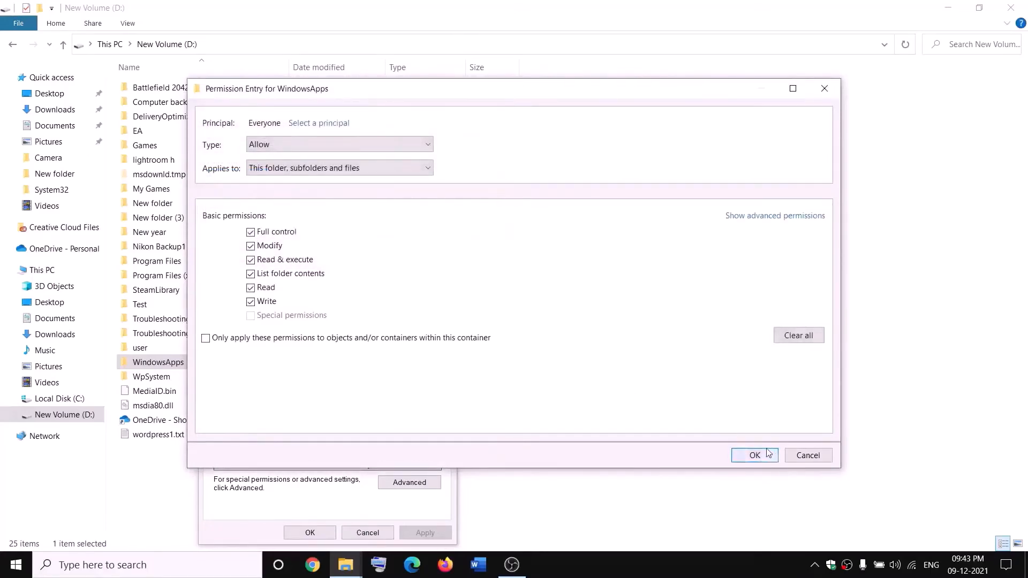
pyautogui.click(769, 454)
pyautogui.click(754, 432)
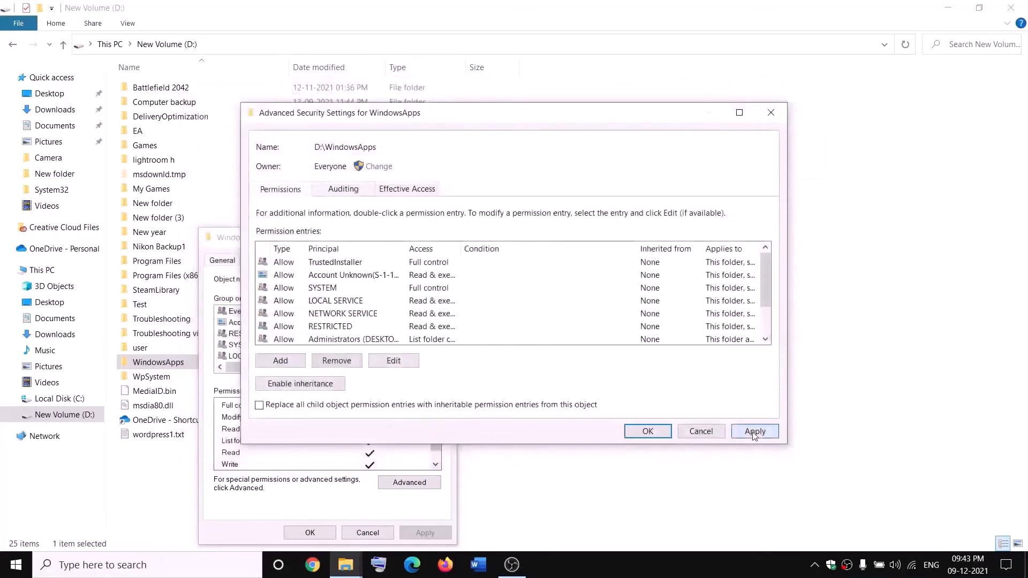
pyautogui.click(646, 437)
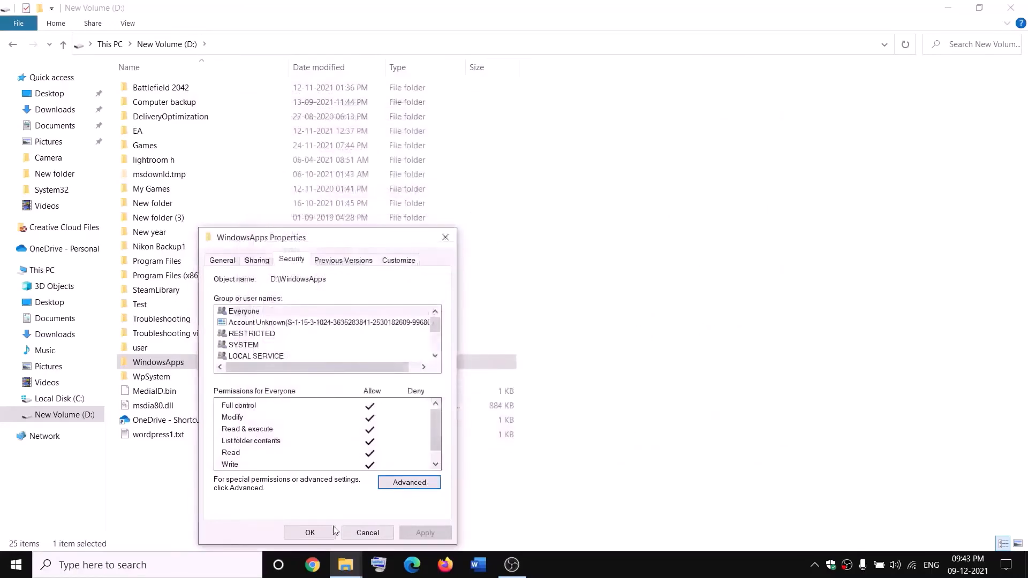
pyautogui.click(333, 531)
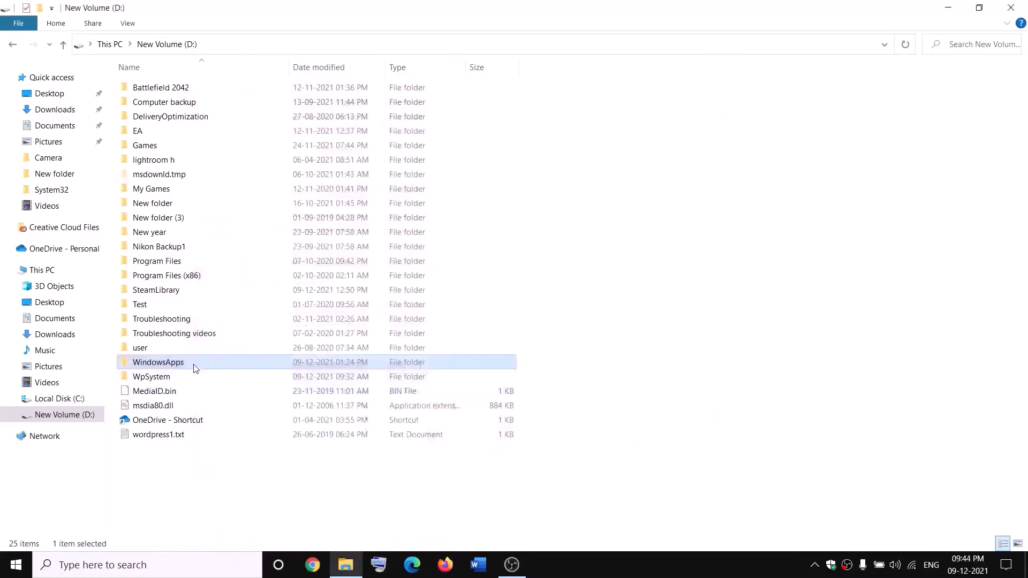
# - Rename the WindowsApps folder on the D: drive as WindowsApps.old
pyautogui.rightClick(194, 364)
pyautogui.click(32, 521)
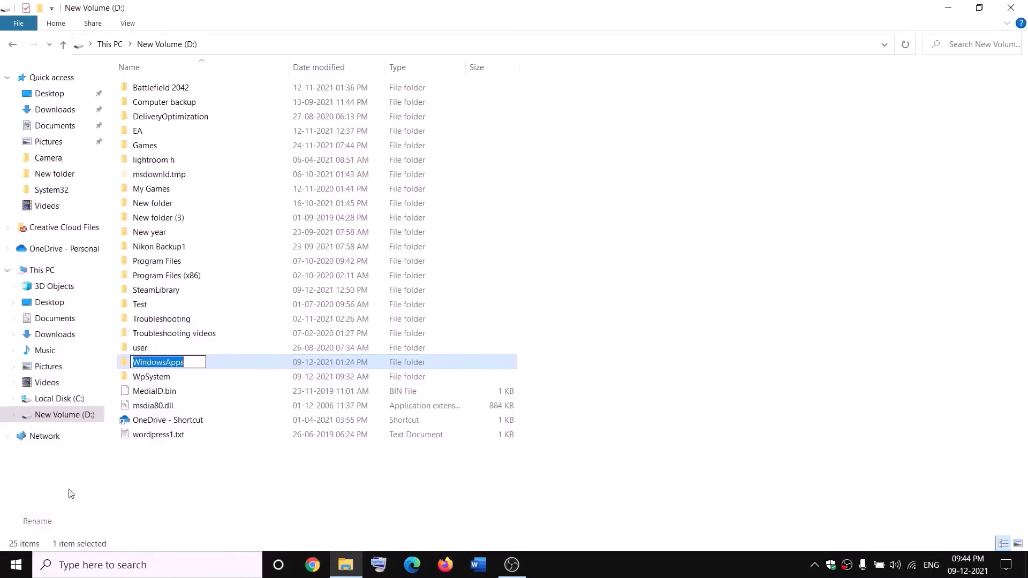
pyautogui.click(192, 360)
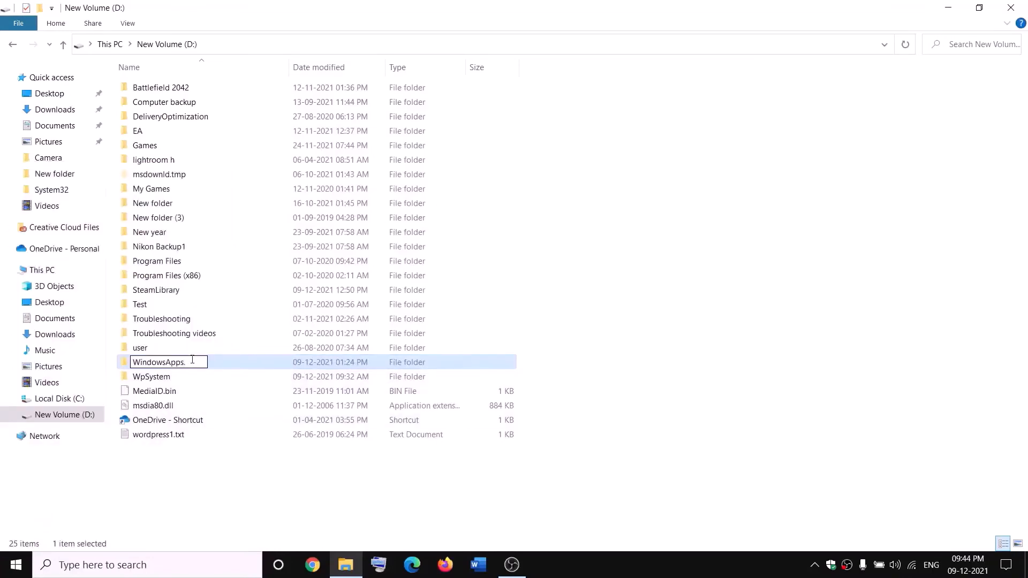
pyautogui.write('.old')
pyautogui.click(232, 530)
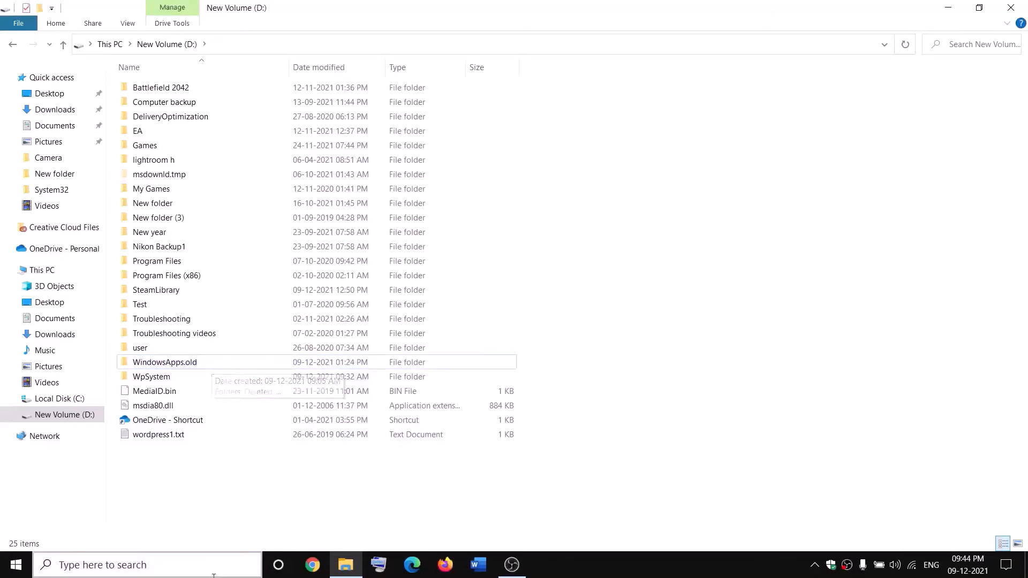
# - End the Gaming Services background process in Task Manager, then close Task Manager
pyautogui.rightClick(16, 563)
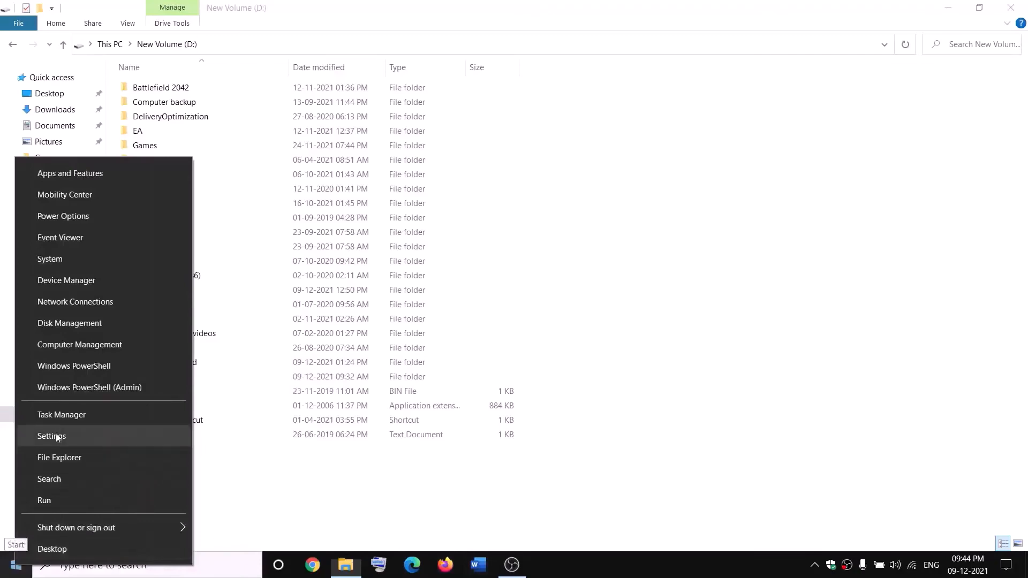
pyautogui.click(56, 418)
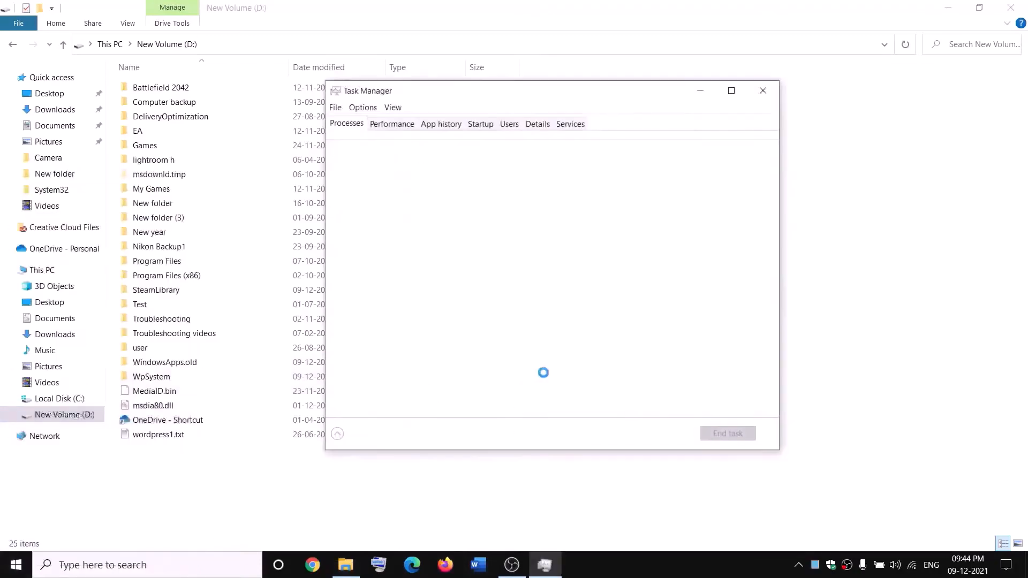
pyautogui.scroll(-2, 468, 303)
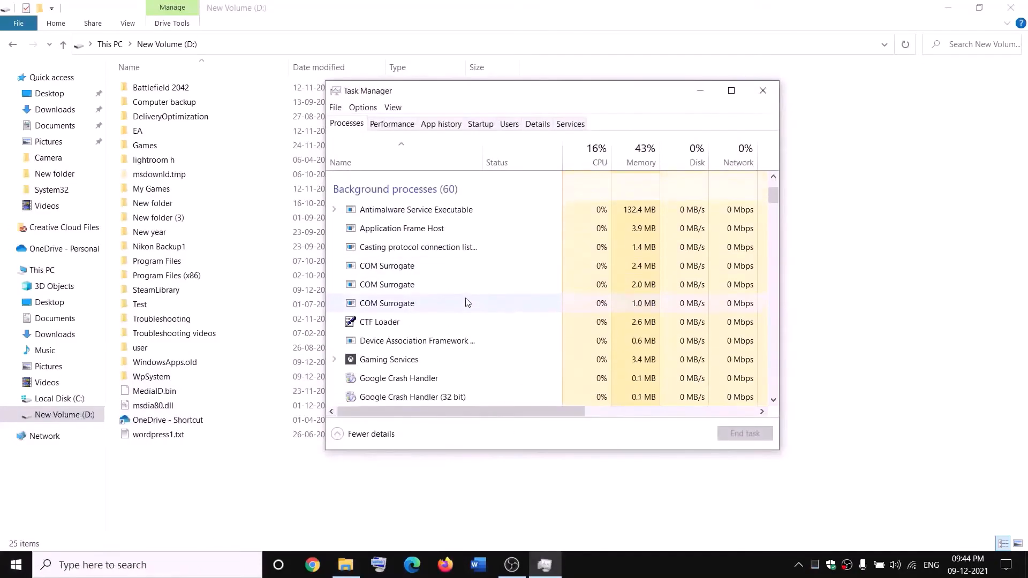
pyautogui.rightClick(371, 363)
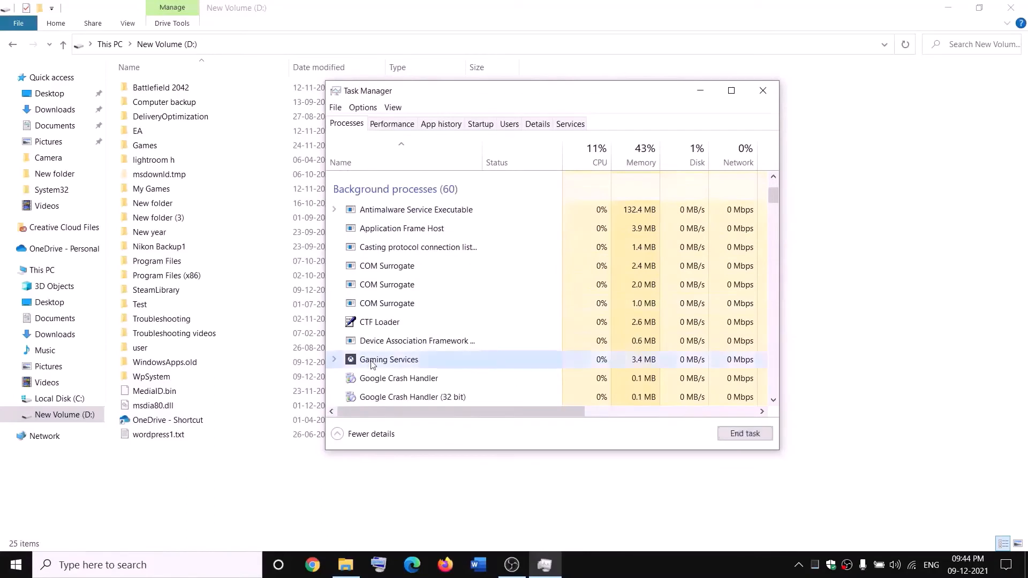
pyautogui.click(405, 394)
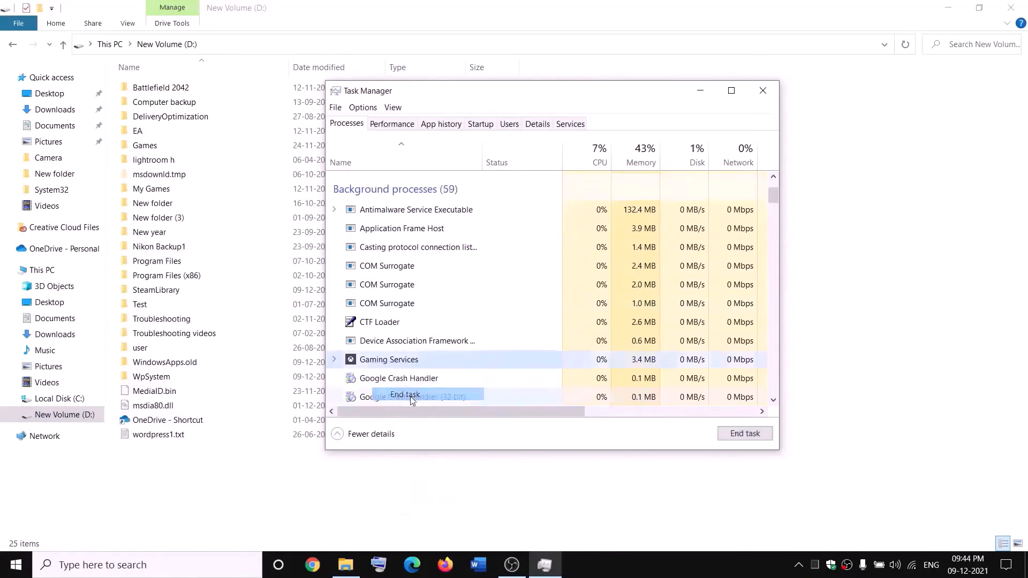
pyautogui.click(774, 91)
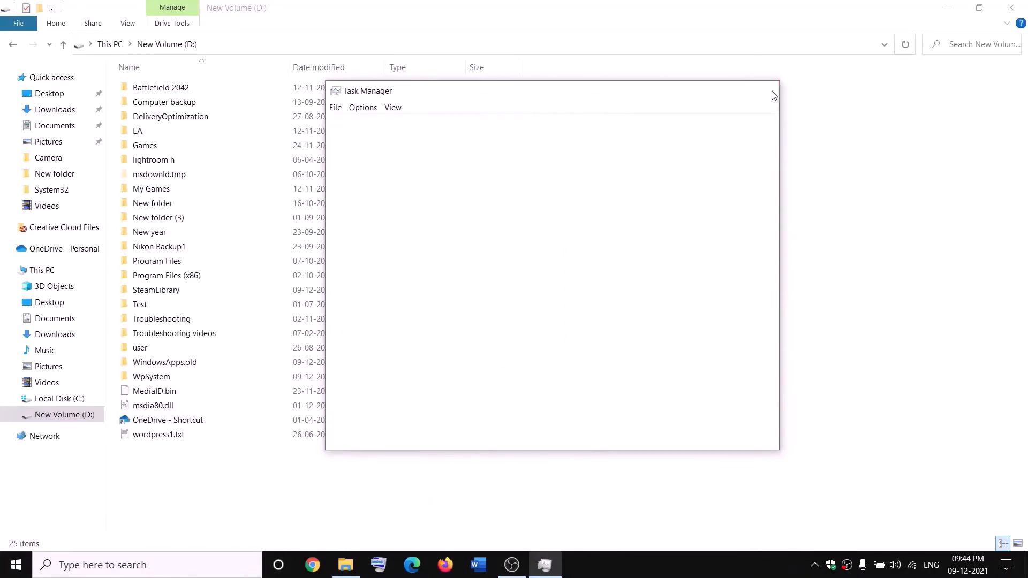
# - Open the Services console, locate Gaming Services, and start the entry that logs on as Local Service
pyautogui.click(226, 566)
pyautogui.write('servi')
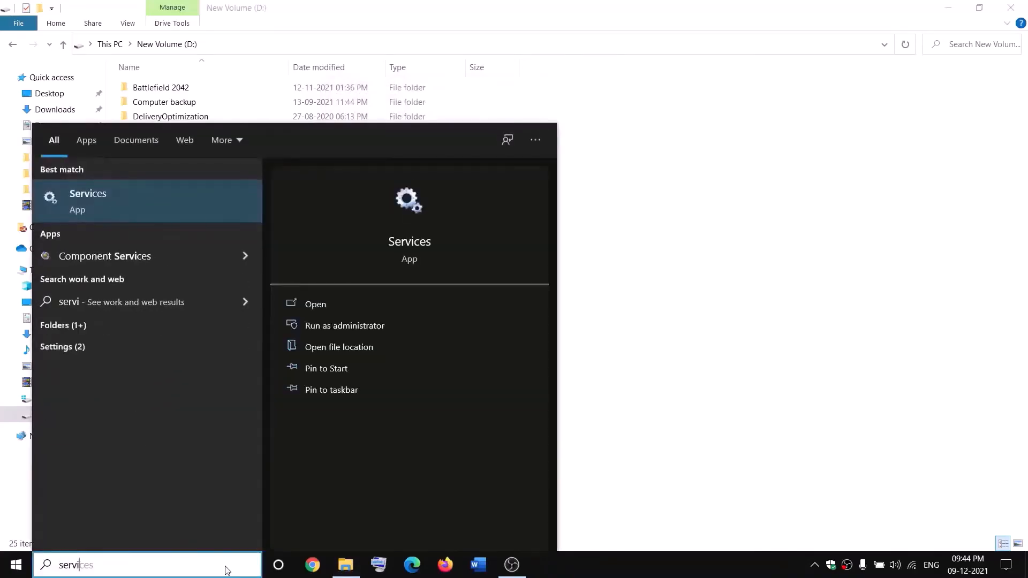
pyautogui.press('Return')
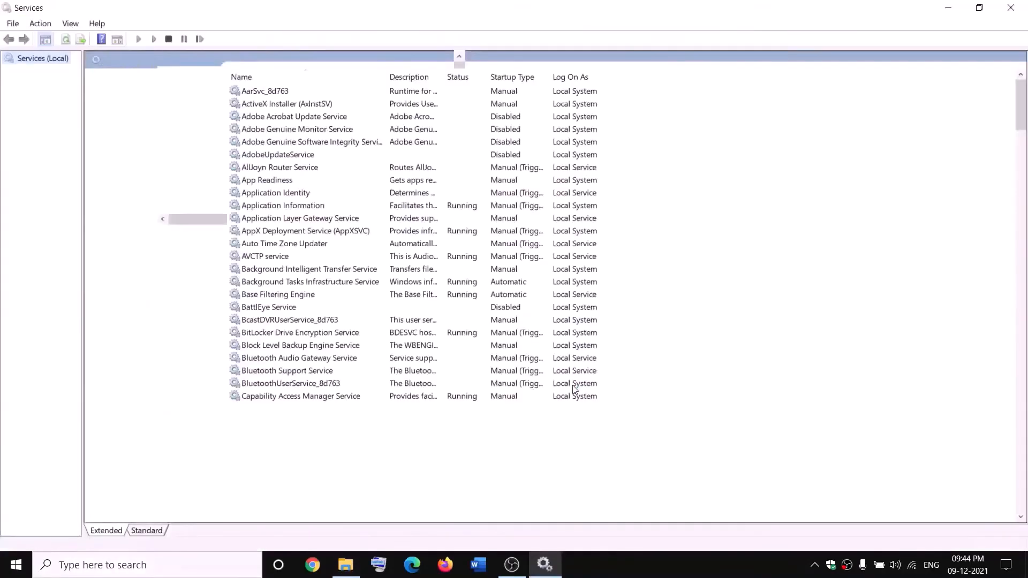
pyautogui.click(441, 286)
pyautogui.press('g')
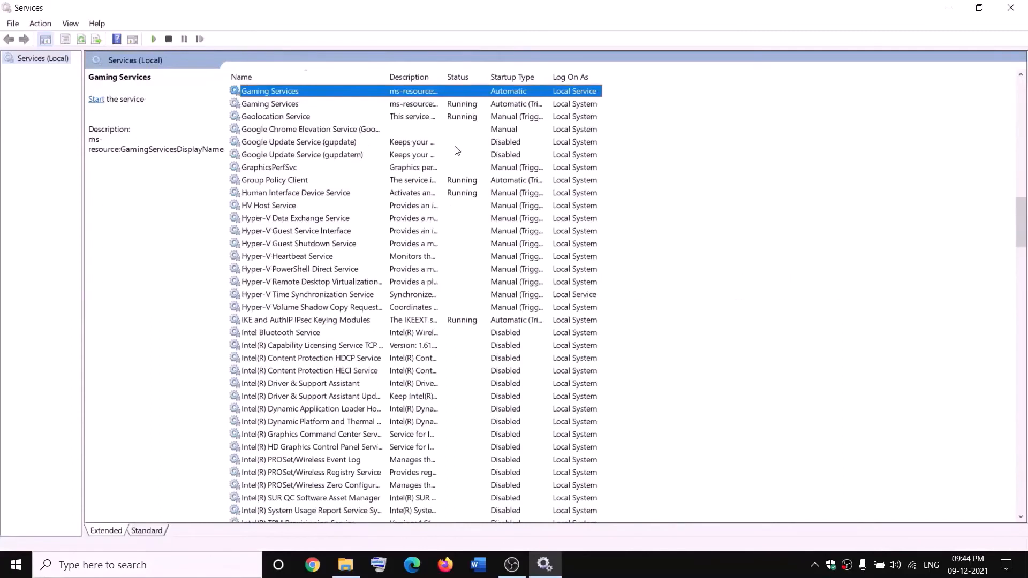
pyautogui.click(447, 142)
pyautogui.click(427, 92)
pyautogui.rightClick(426, 91)
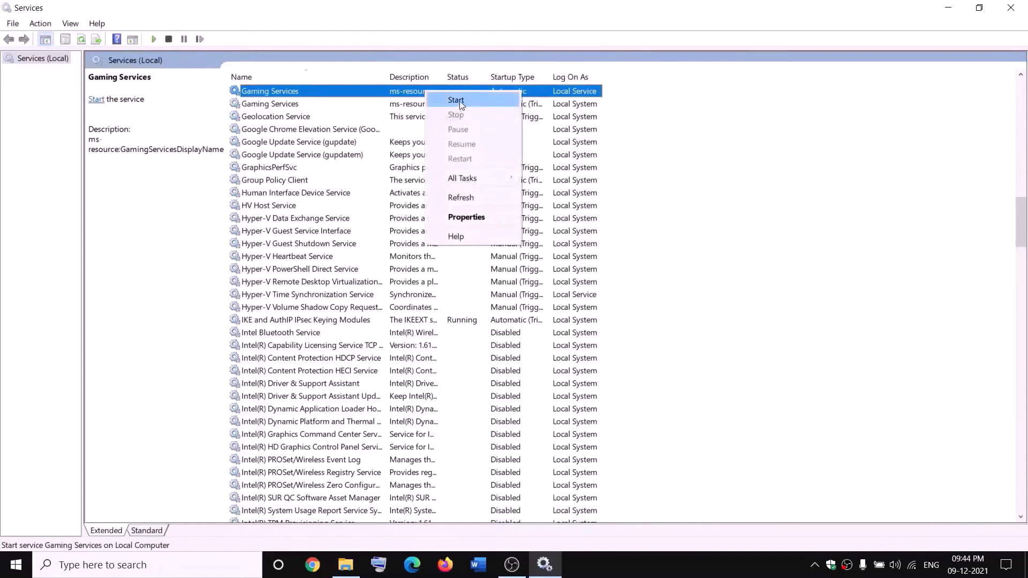
pyautogui.click(460, 104)
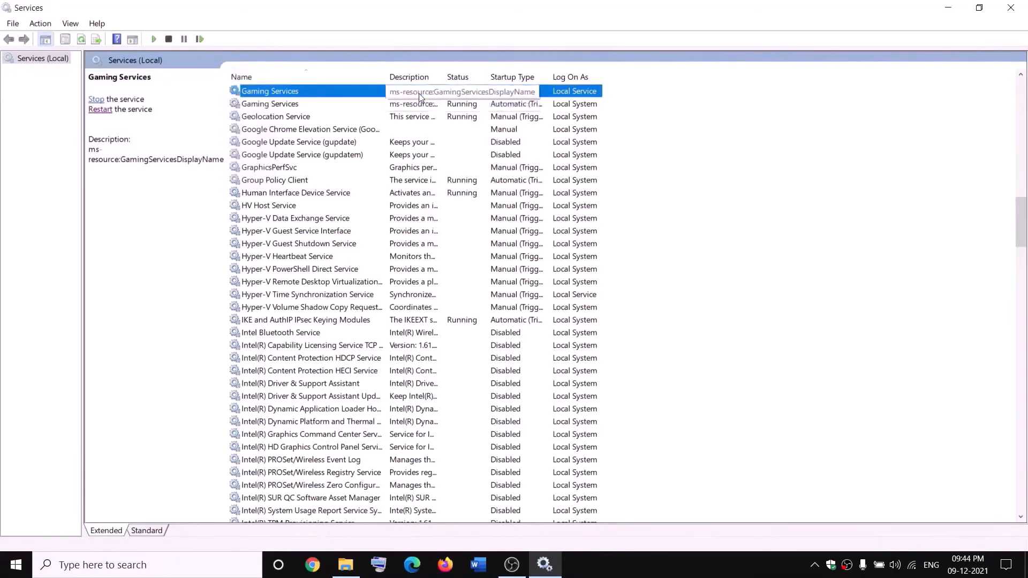
# - Stop both Gaming Services entries, then check the WindowsApps.old folder on the D: drive
pyautogui.rightClick(422, 95)
pyautogui.click(449, 115)
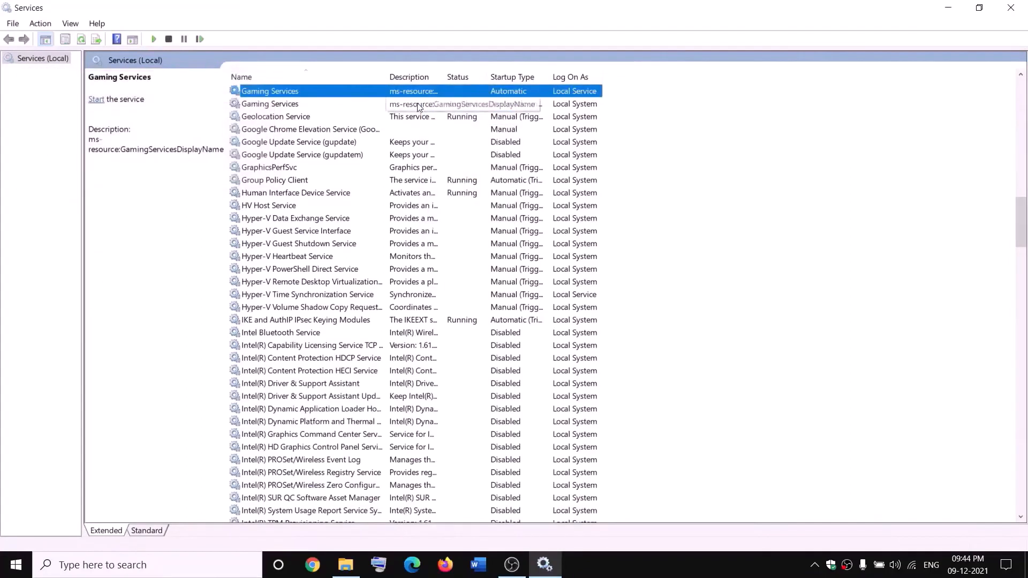
pyautogui.click(418, 103)
pyautogui.rightClick(417, 104)
pyautogui.click(466, 128)
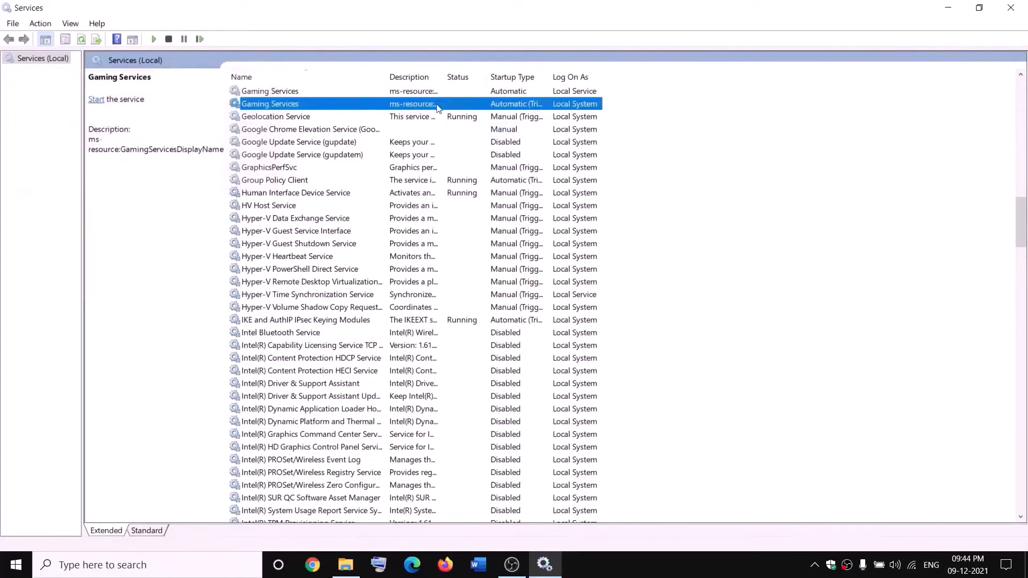
pyautogui.click(345, 565)
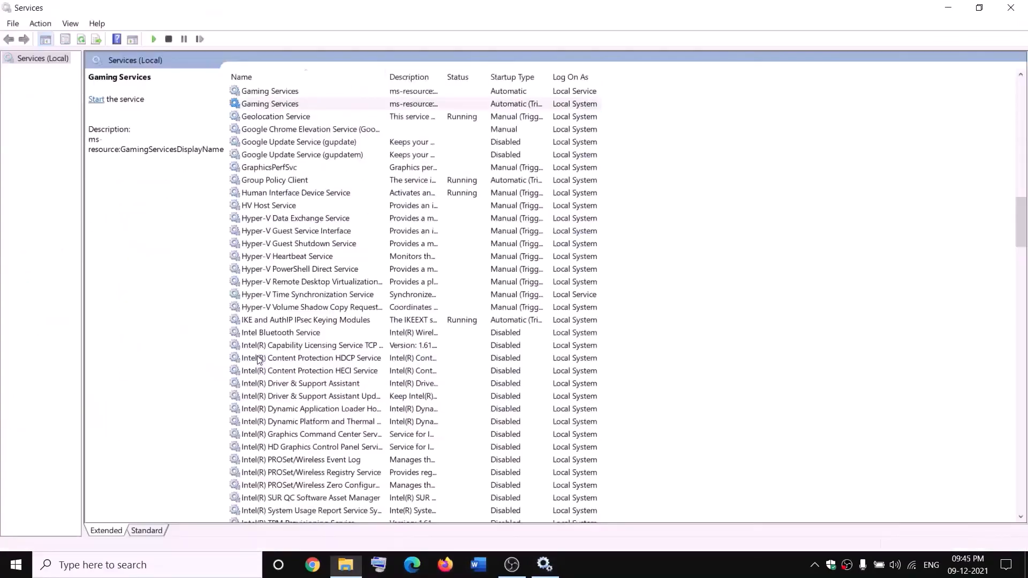
pyautogui.click(376, 102)
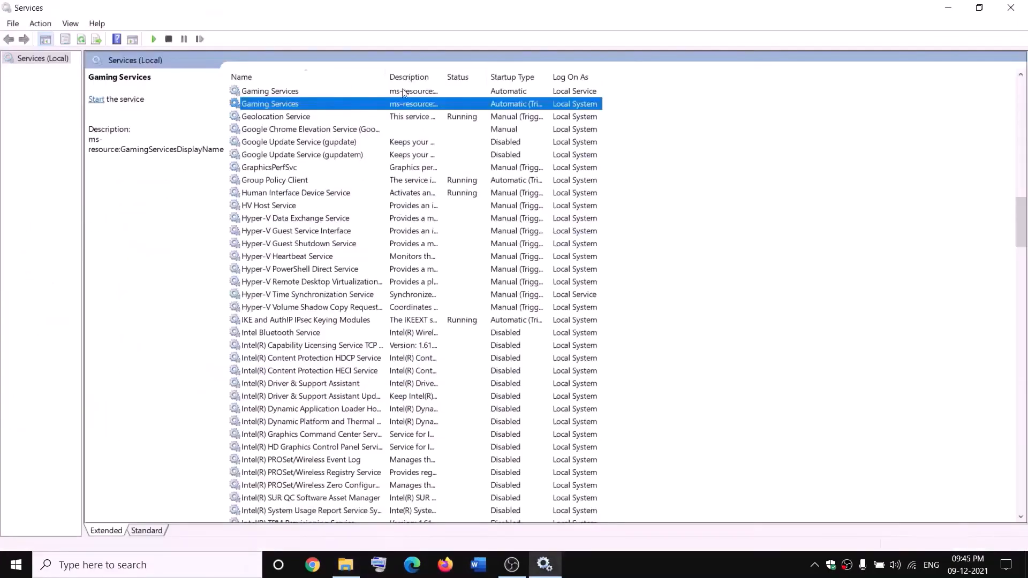
# - Start both Gaming Services entries in the Services console
pyautogui.click(380, 92)
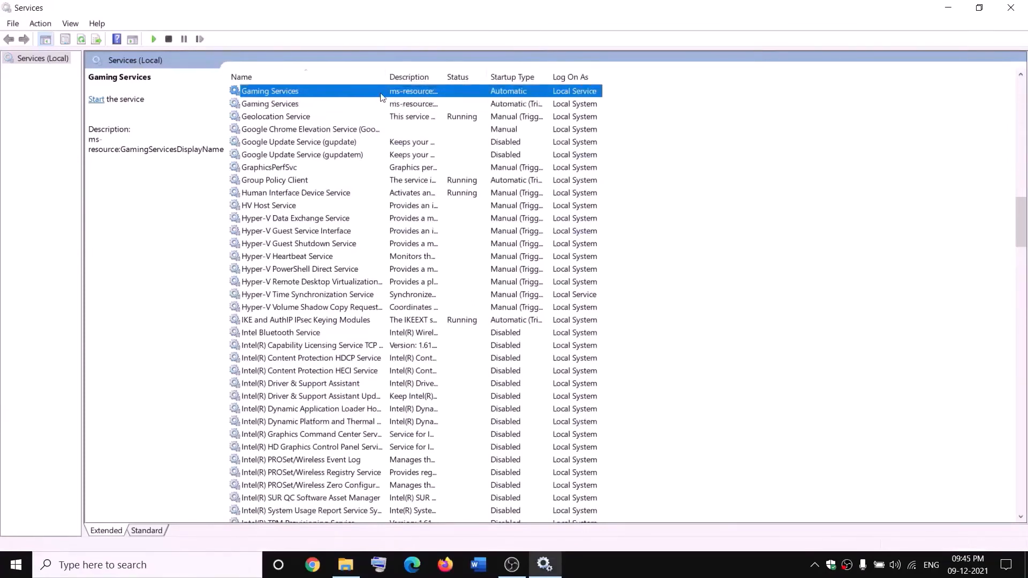
pyautogui.rightClick(381, 92)
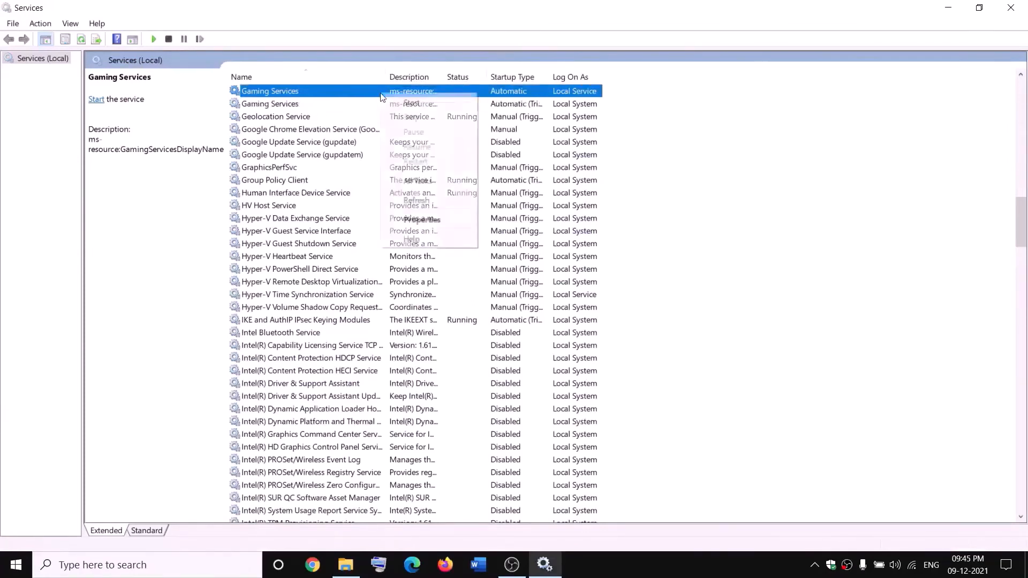
pyautogui.click(410, 104)
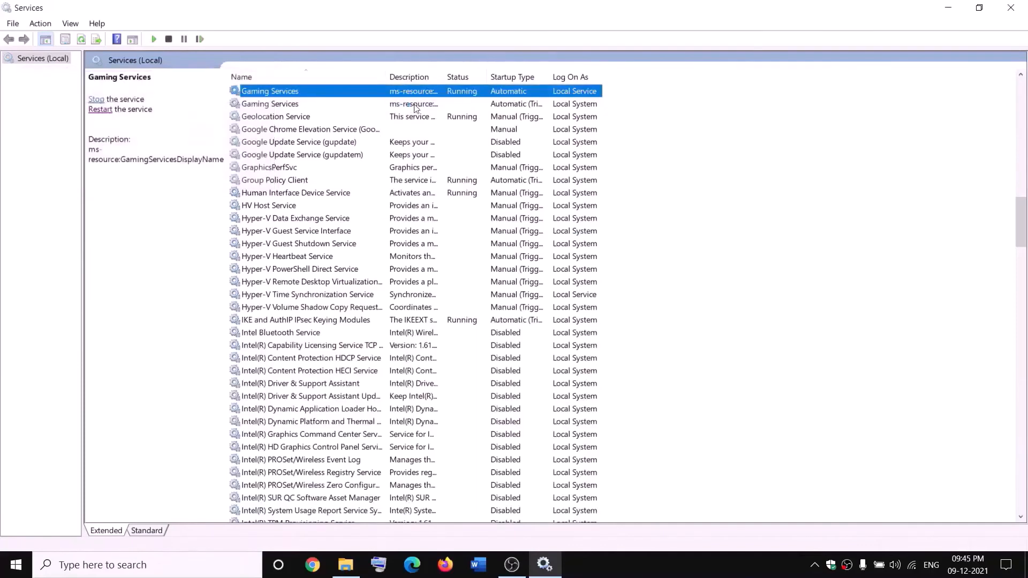
pyautogui.click(412, 104)
pyautogui.rightClick(416, 106)
pyautogui.click(444, 114)
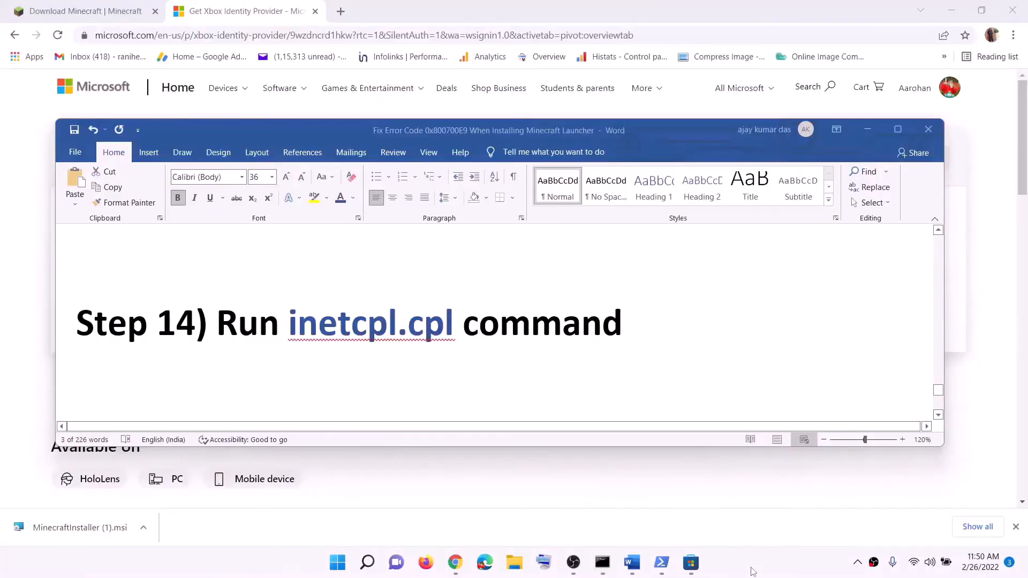
# - Copy inetcpl.cpl from Step 14 of the Word guide and run it through Windows search
pyautogui.click(255, 327)
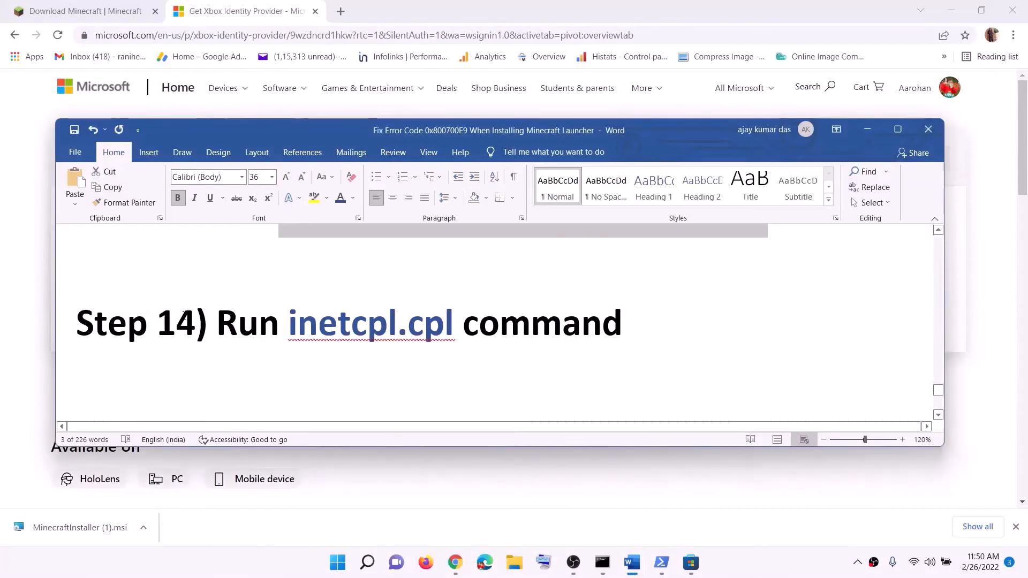
pyautogui.doubleClick(298, 336)
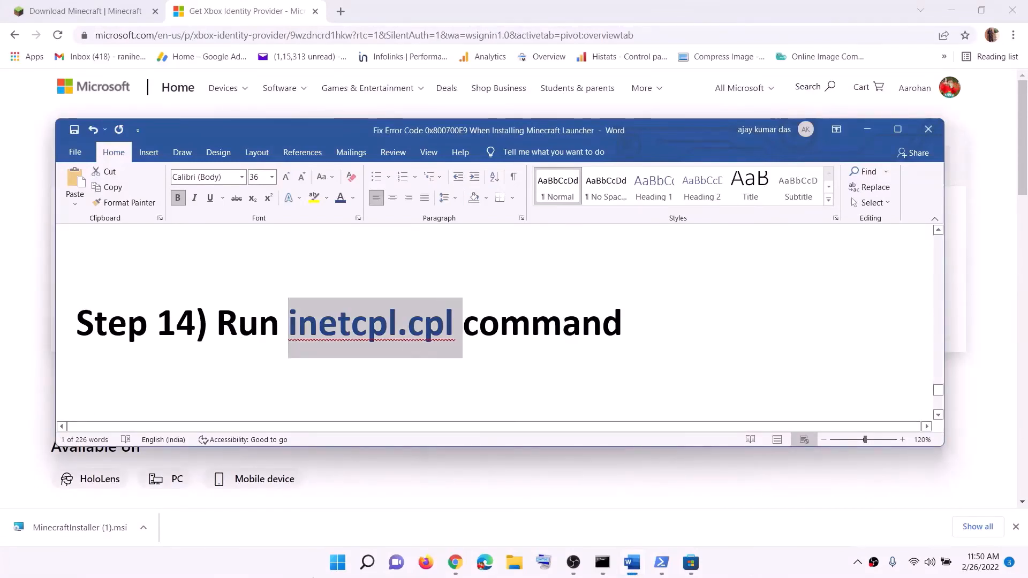
pyautogui.hotkey('ctrl', 'c')
pyautogui.click(337, 562)
pyautogui.hotkey('ctrl', 'v')
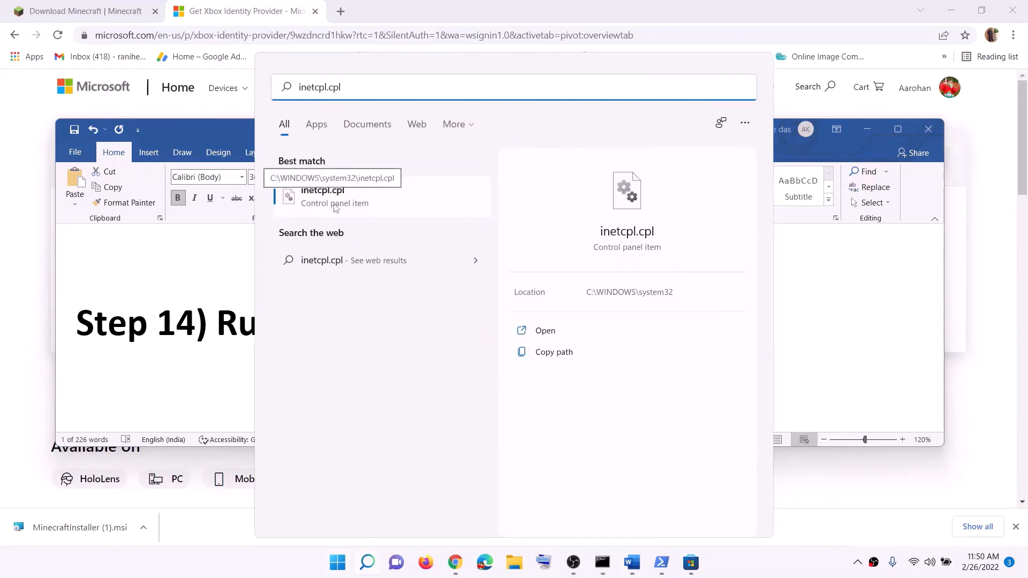
pyautogui.click(335, 208)
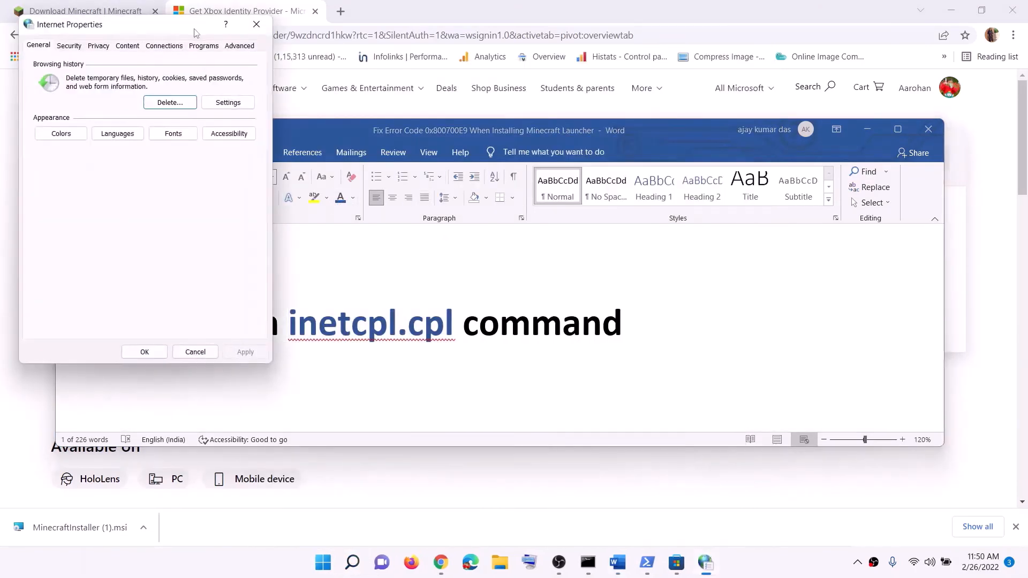
# - Review the SSL and TLS options in the advanced settings of Internet Properties, then accept the dialog
pyautogui.moveTo(185, 28); pyautogui.dragTo(535, 101)
pyautogui.click(580, 117)
pyautogui.scroll(-10, 496, 256)
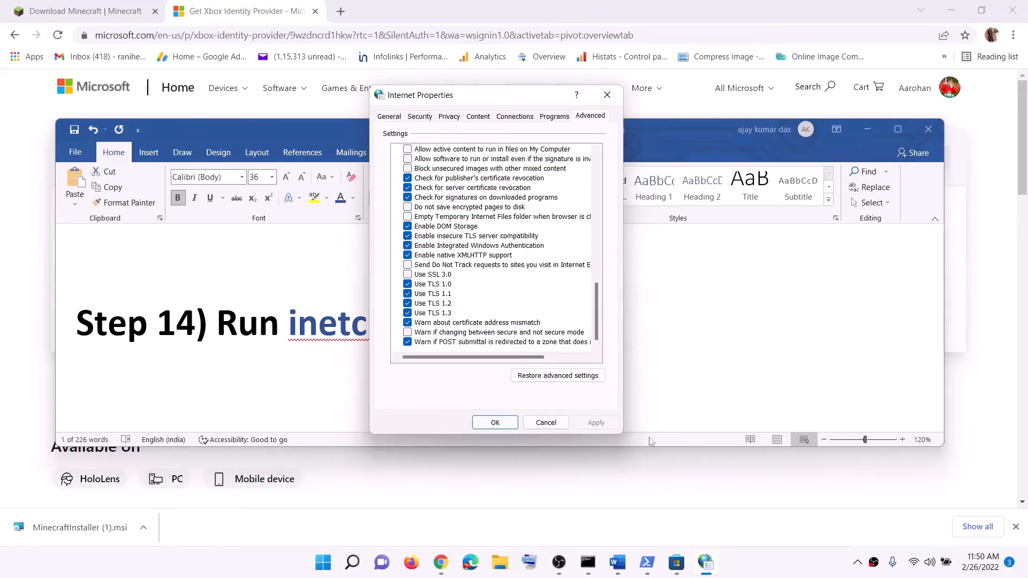
pyautogui.click(495, 422)
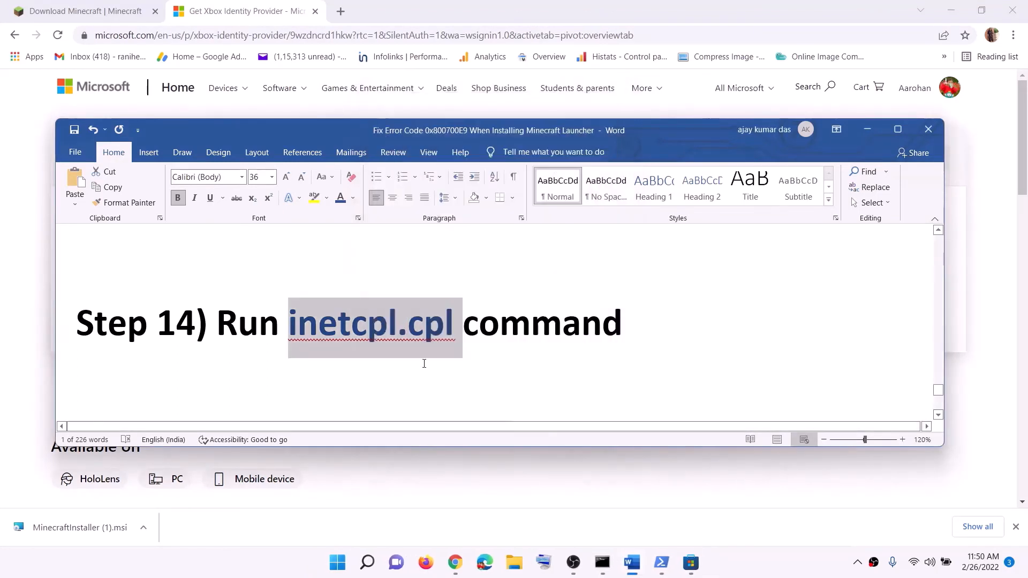
# - Read Step 15 of the Word guide and the Windows 10 and Windows 11 download links for the media creation tool
pyautogui.scroll(-5, 424, 360)
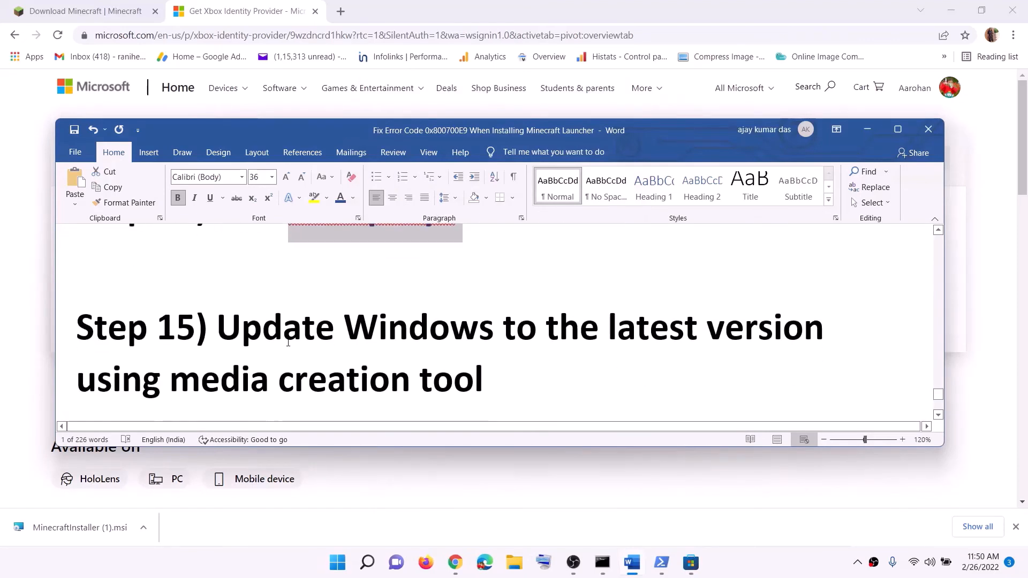
pyautogui.moveTo(227, 291); pyautogui.dragTo(443, 344)
pyautogui.click(451, 351)
pyautogui.scroll(-2, 451, 352)
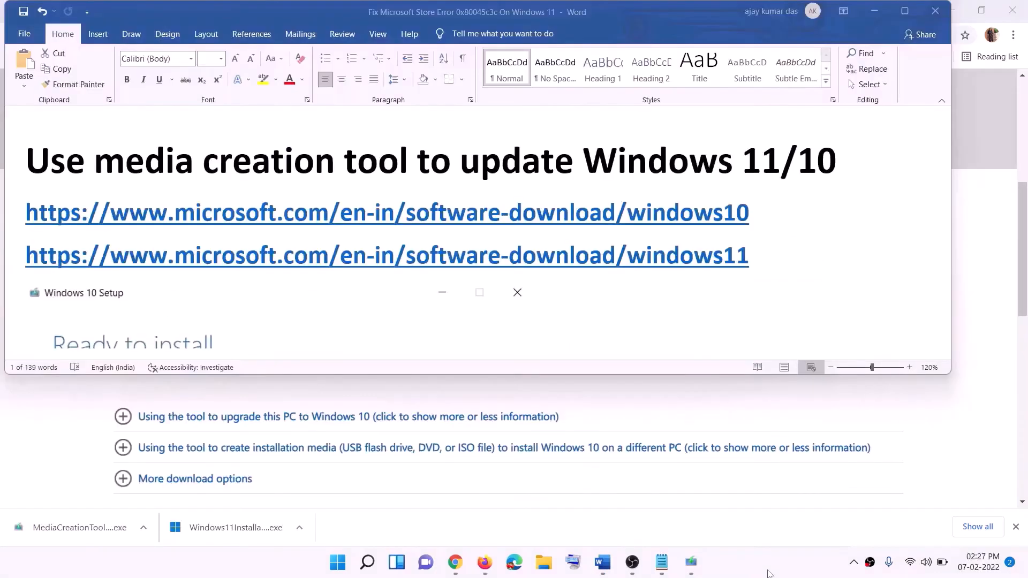
pyautogui.click(758, 213)
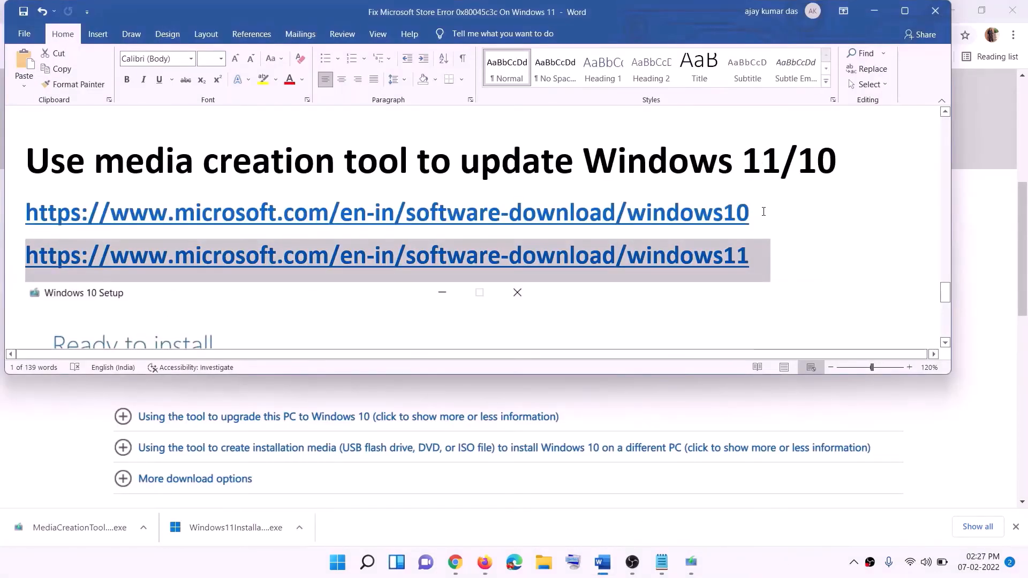
pyautogui.moveTo(763, 213); pyautogui.dragTo(280, 208)
pyautogui.tripleClick(765, 257)
# - Examine the section on creating Windows 10 installation media on Microsoft's download page in Chrome
pyautogui.click(875, 11)
pyautogui.scroll(6, 433, 267)
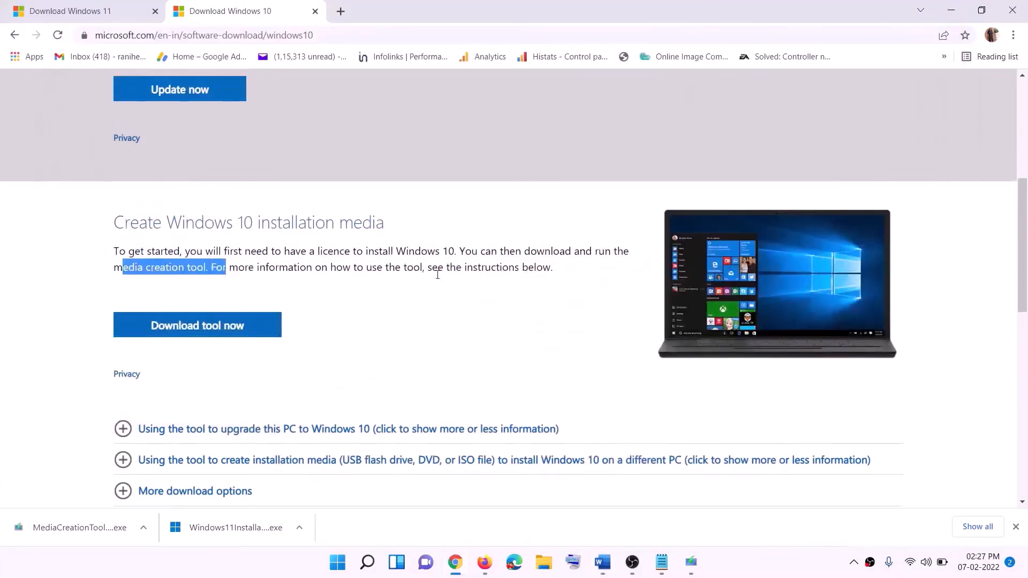
pyautogui.scroll(-5, 343, 298)
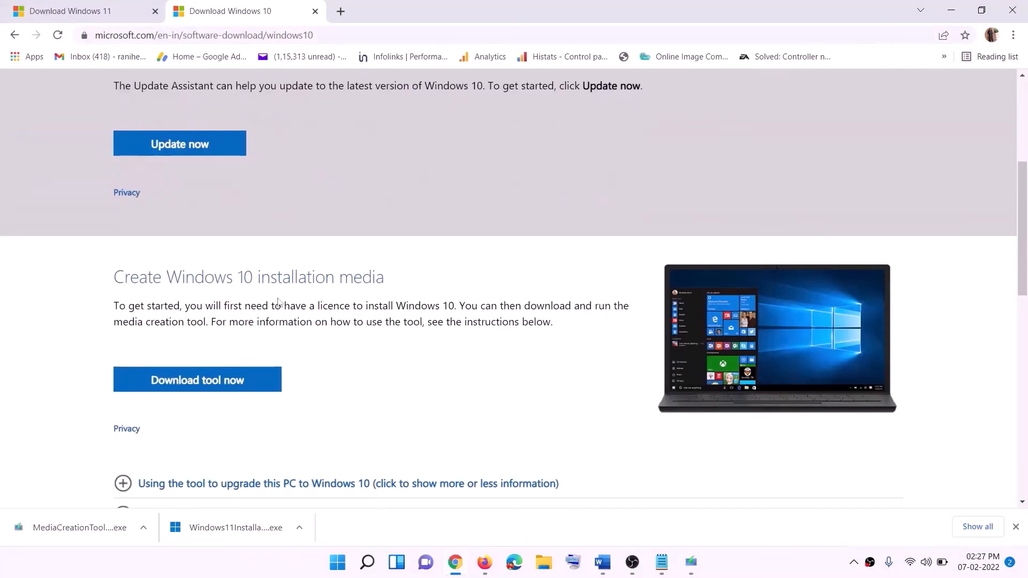
pyautogui.moveTo(123, 321); pyautogui.dragTo(229, 321)
pyautogui.scroll(-2, 343, 298)
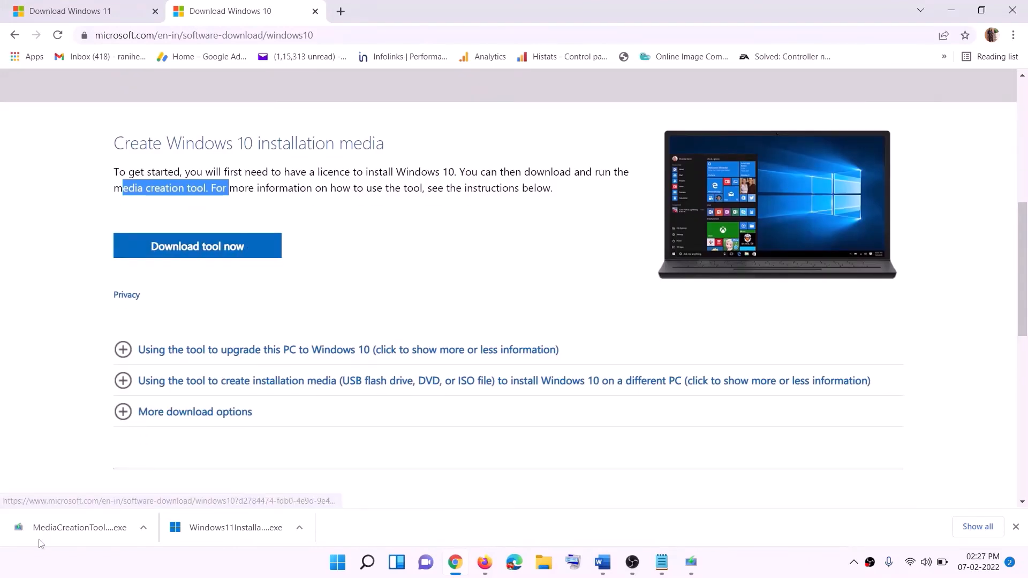
# - Proceed through Windows 10 Setup with the Upgrade this PC now option to start downloading Windows 10
pyautogui.click(701, 570)
pyautogui.click(668, 438)
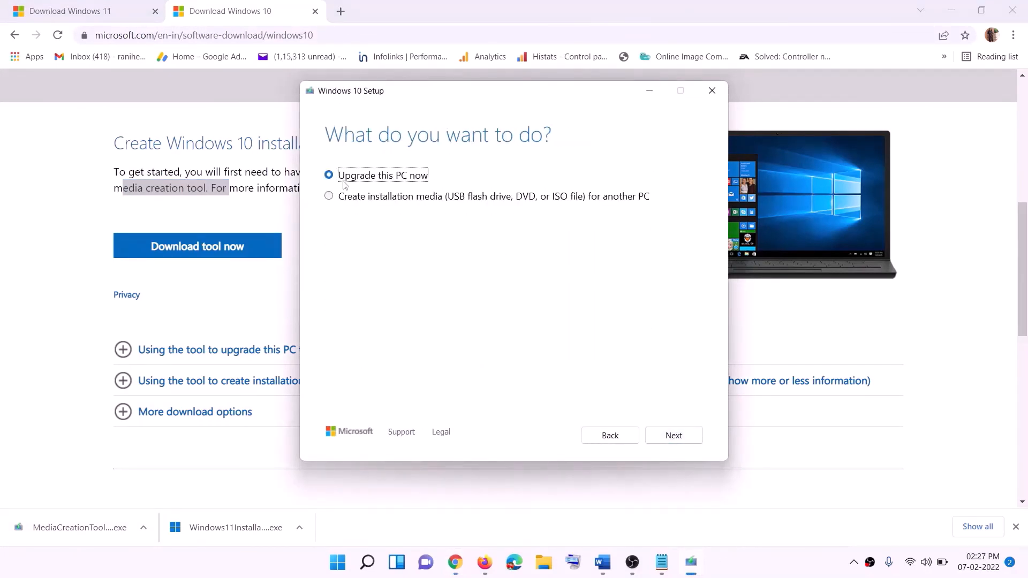
pyautogui.click(679, 432)
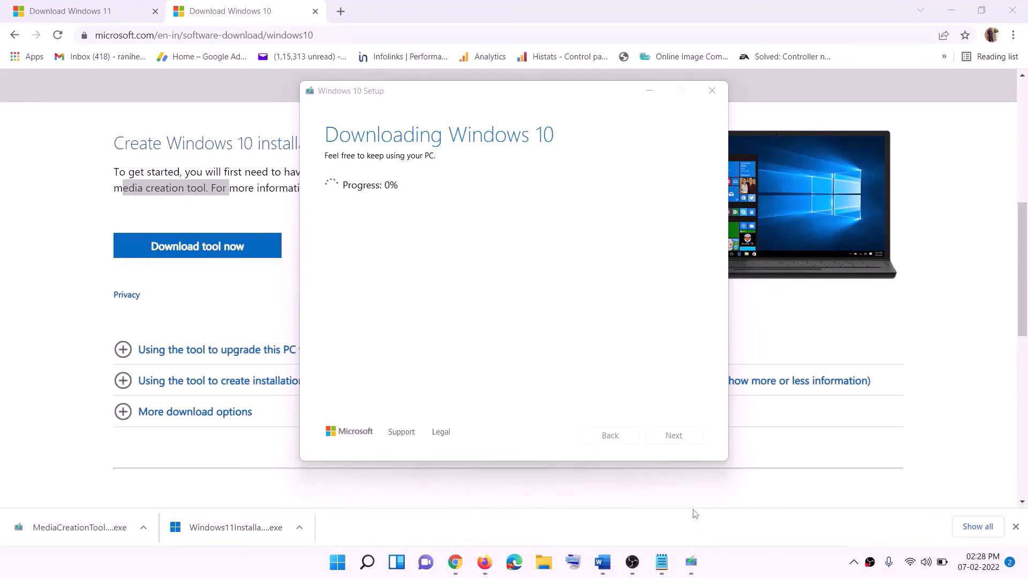
# - Examine the Ready to install screenshot in the Word guide, including what to keep and the install option
pyautogui.click(612, 566)
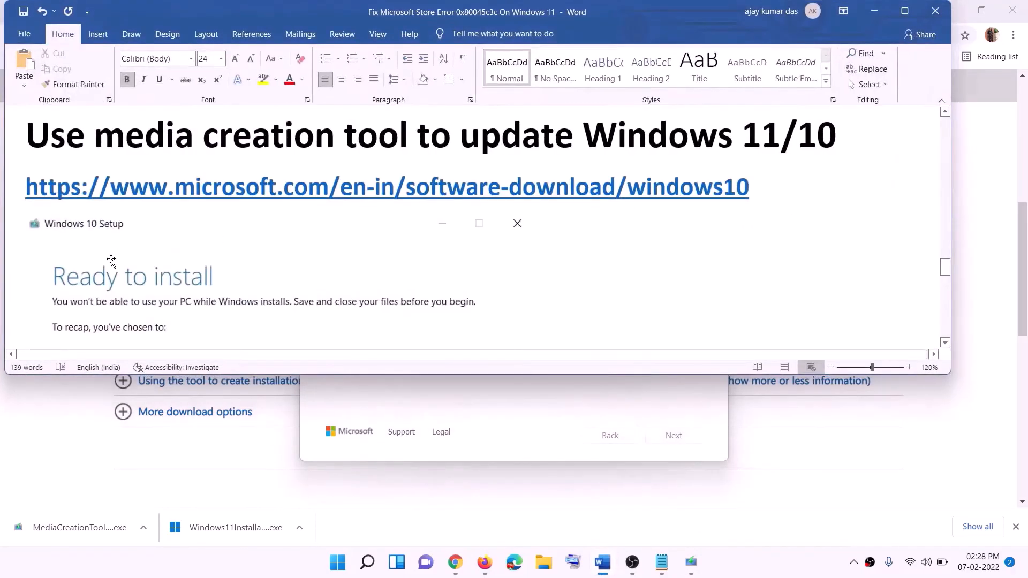
pyautogui.scroll(-2, 71, 249)
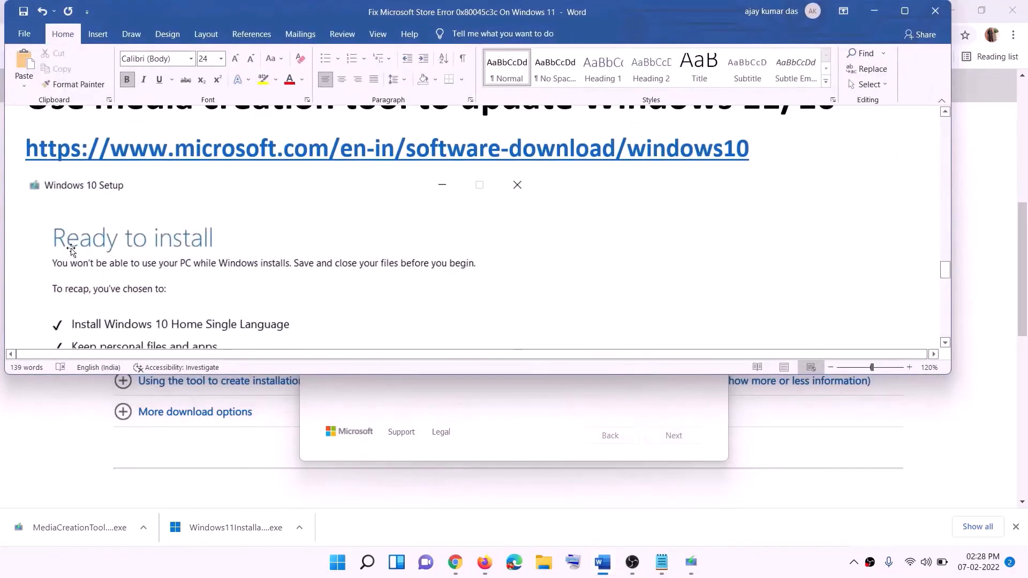
pyautogui.click(905, 11)
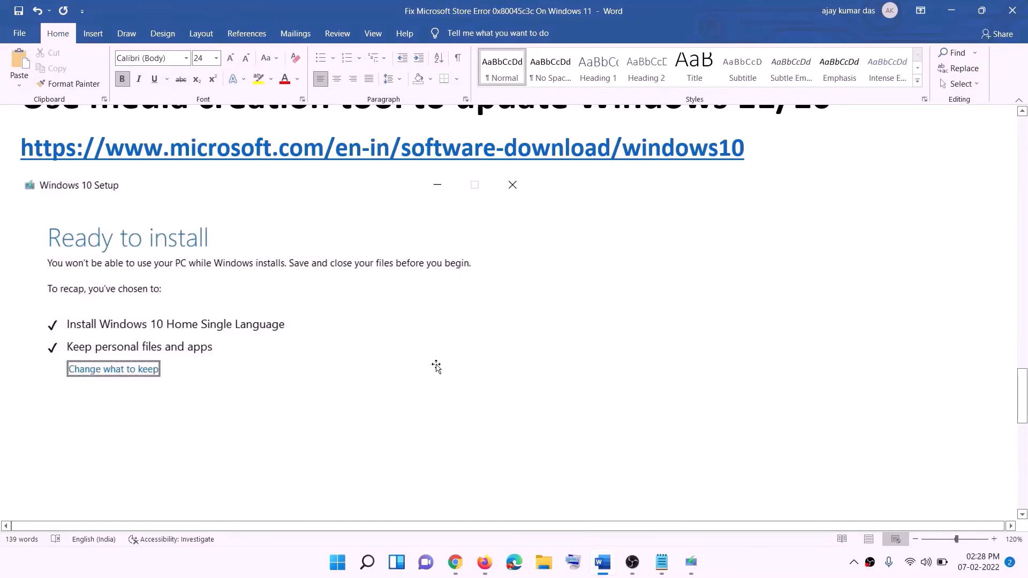
pyautogui.scroll(-2, 528, 373)
pyautogui.scroll(-1, 528, 373)
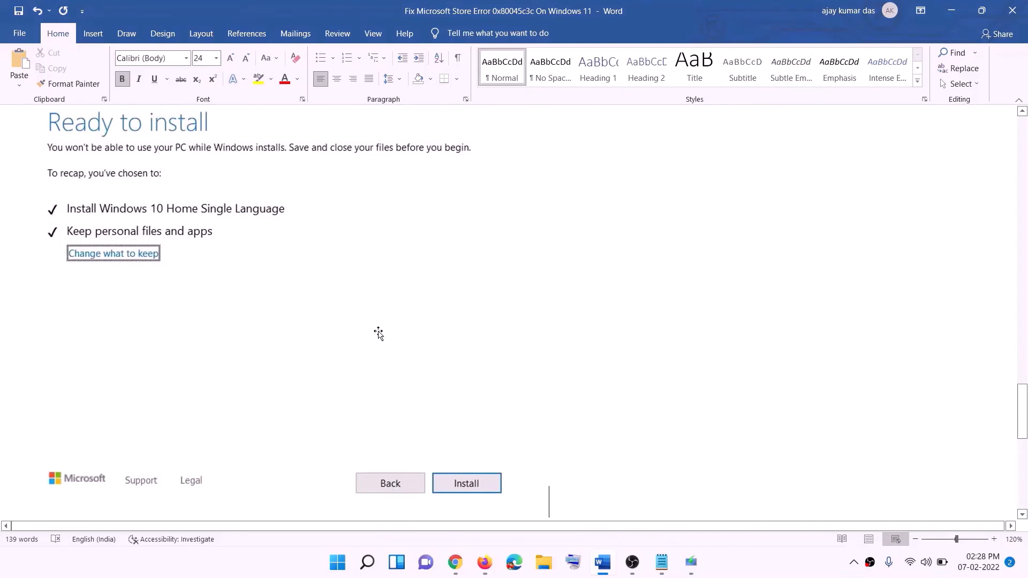
pyautogui.scroll(1, 420, 332)
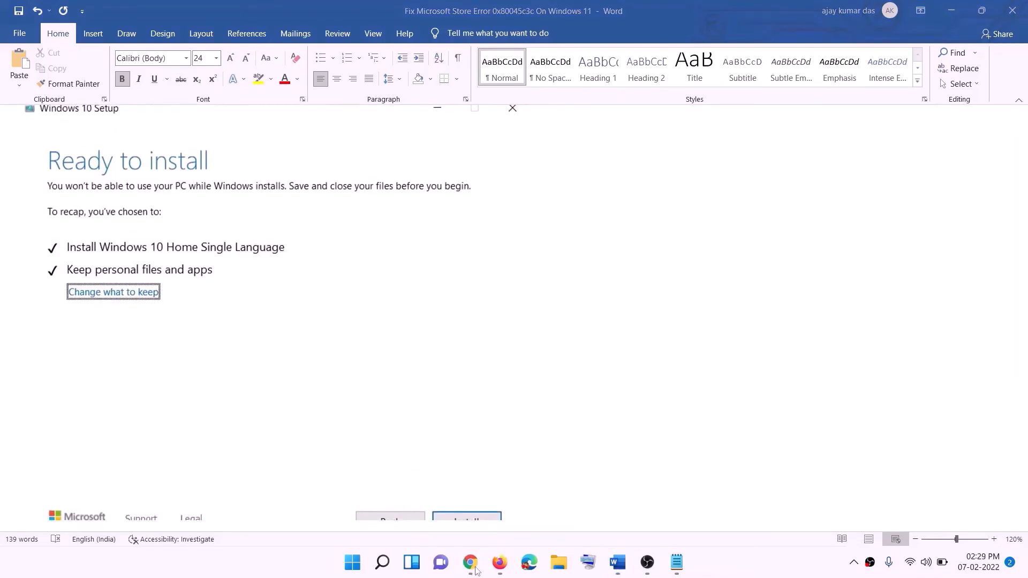
# - Download the media creation tool from the Create Windows 11 Installation Media section of Microsoft's Windows 11 page
pyautogui.click(471, 564)
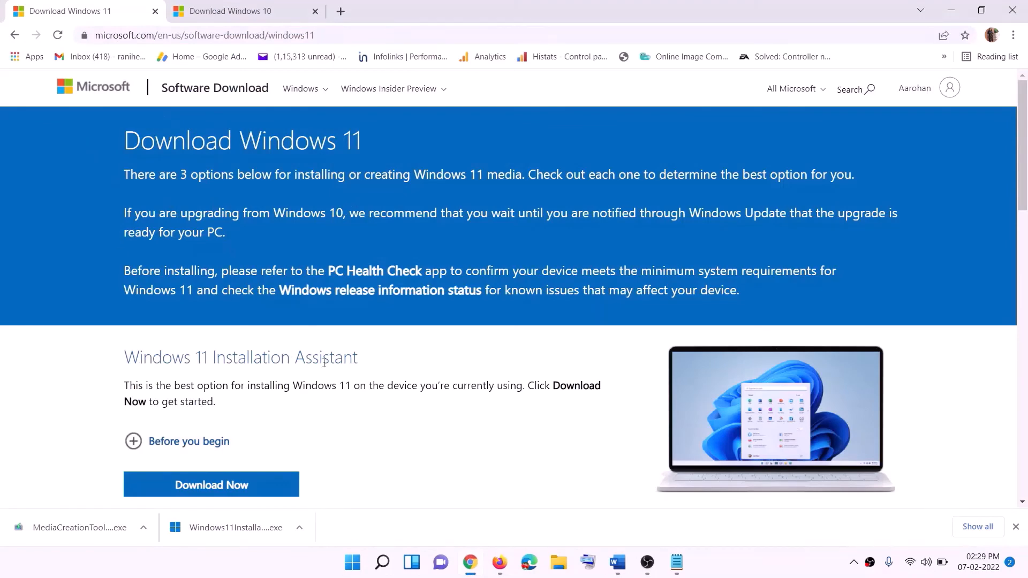
pyautogui.scroll(-5, 324, 363)
pyautogui.moveTo(194, 318); pyautogui.dragTo(298, 318)
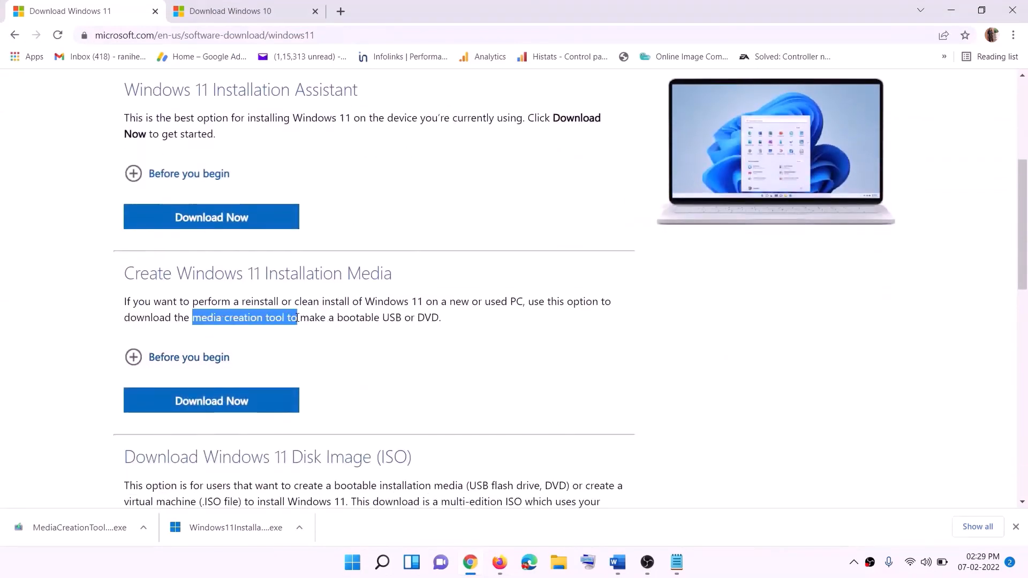
pyautogui.click(205, 407)
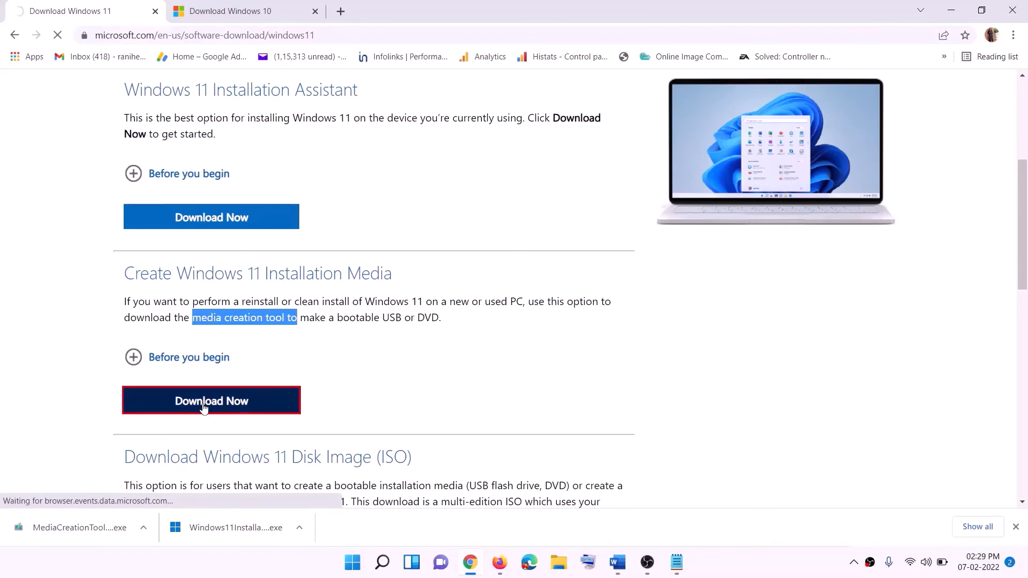
# - Run the downloaded Windows 11 media creation tool, accepting its license terms and the recommended language and edition
pyautogui.click(73, 533)
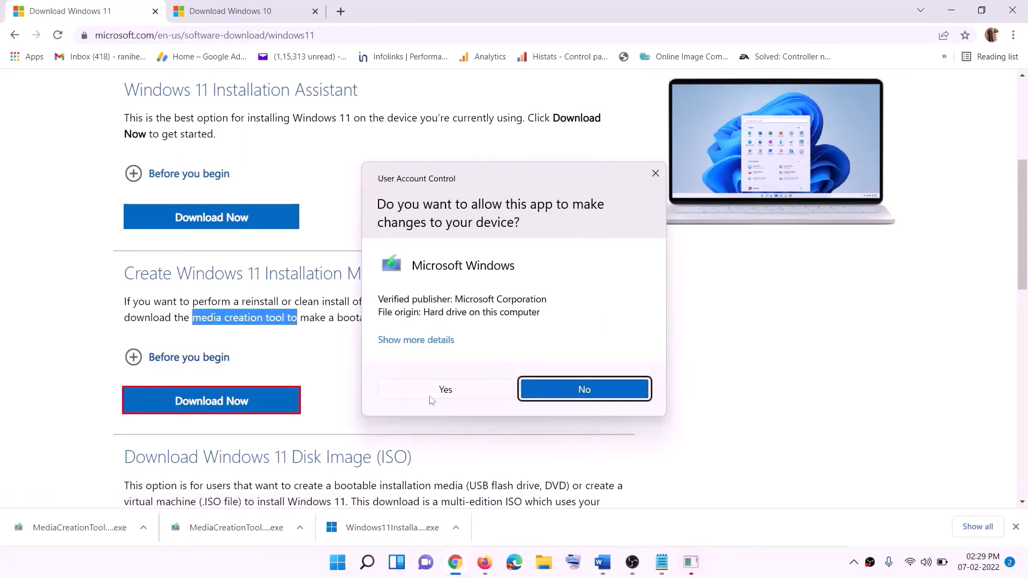
pyautogui.click(459, 396)
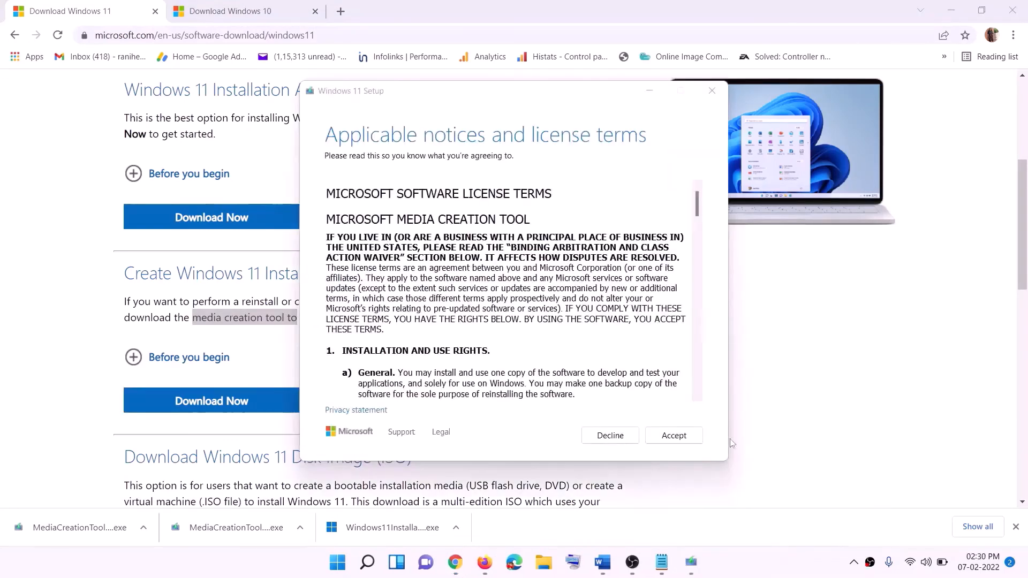
pyautogui.click(659, 433)
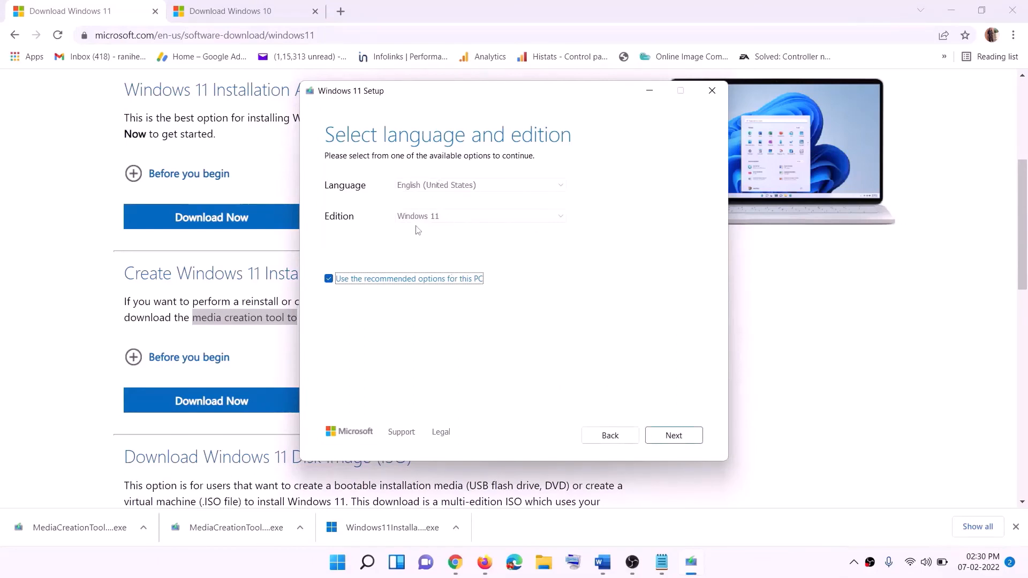
pyautogui.click(669, 435)
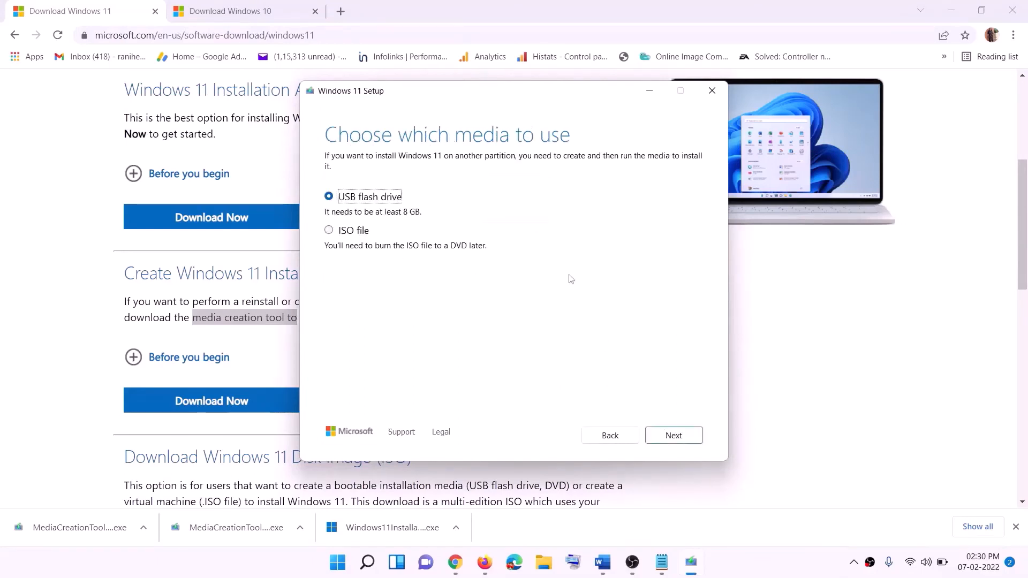
# - Choose ISO file as the installation media and select the Desktop as the save location, with Windows as the file name
pyautogui.click(340, 232)
pyautogui.click(678, 435)
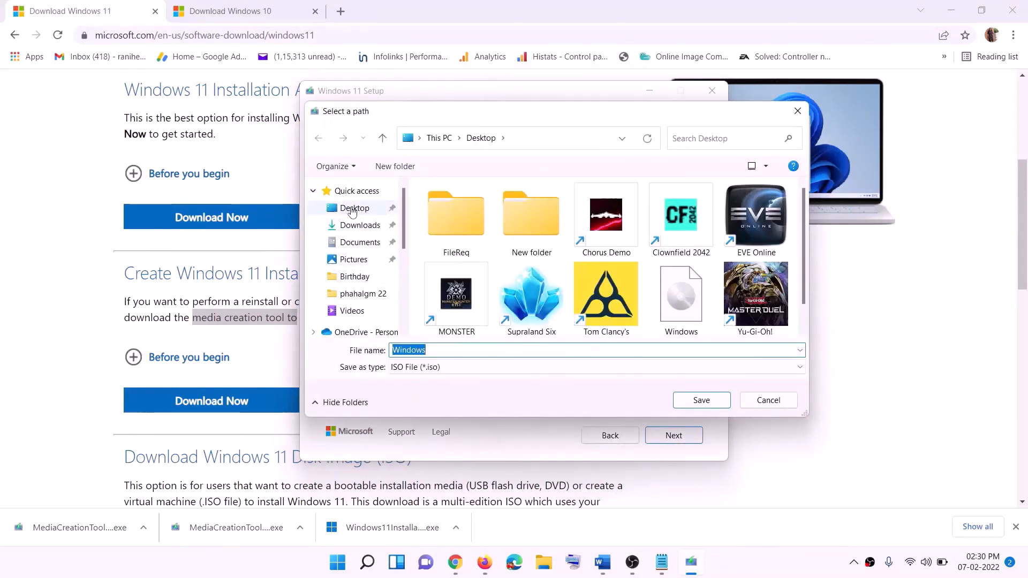
pyautogui.click(352, 211)
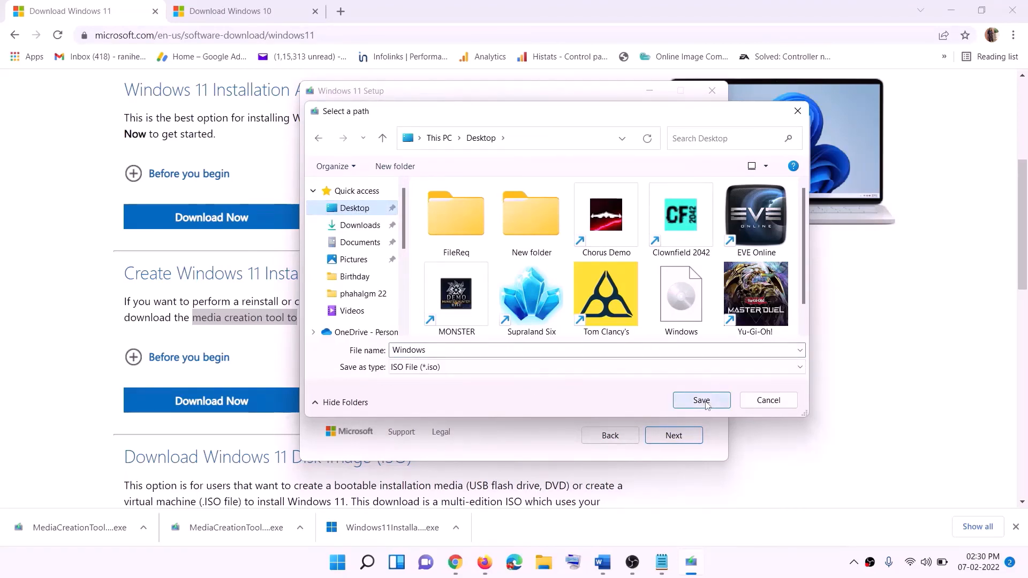
pyautogui.click(725, 561)
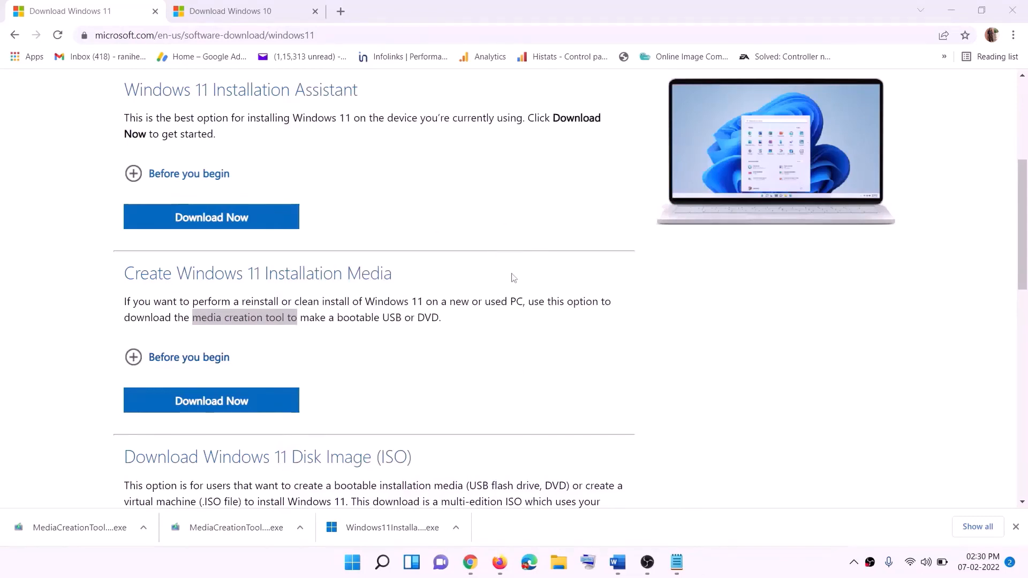
# - Move the Windows ISO file to just above the Firefox shortcut on the desktop and open it
pyautogui.press('super+d')
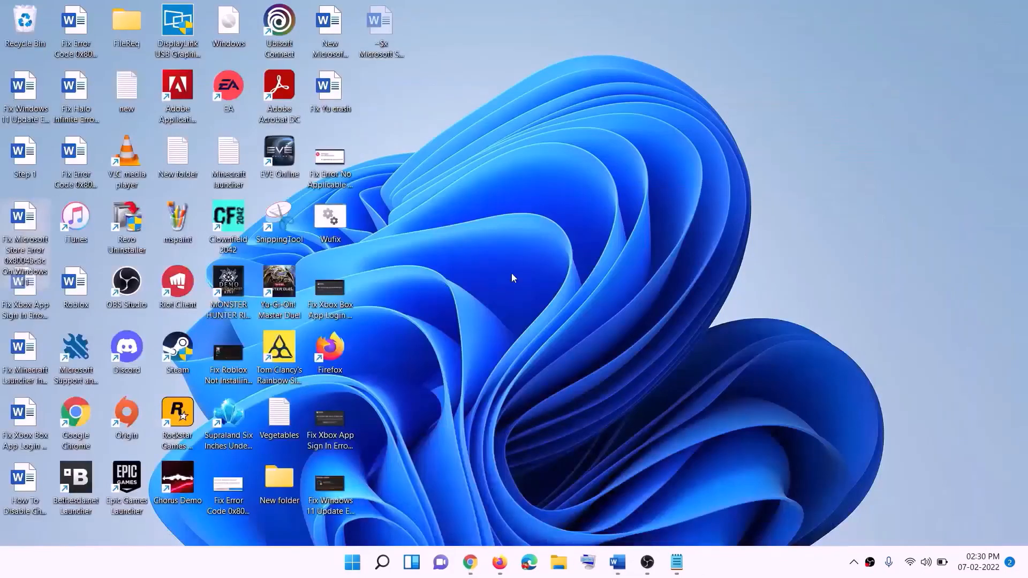
pyautogui.moveTo(243, 27); pyautogui.dragTo(333, 291)
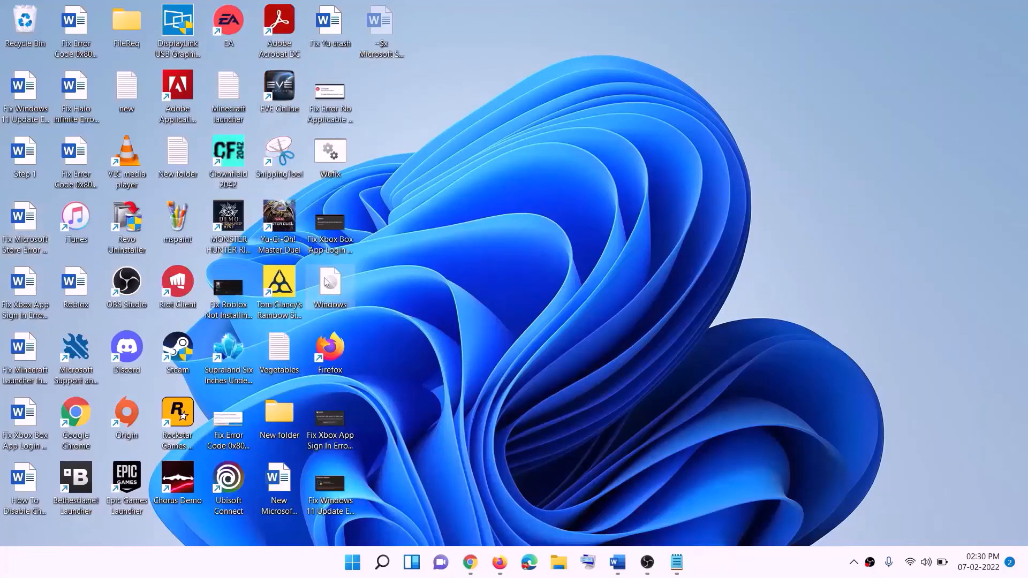
pyautogui.doubleClick(332, 289)
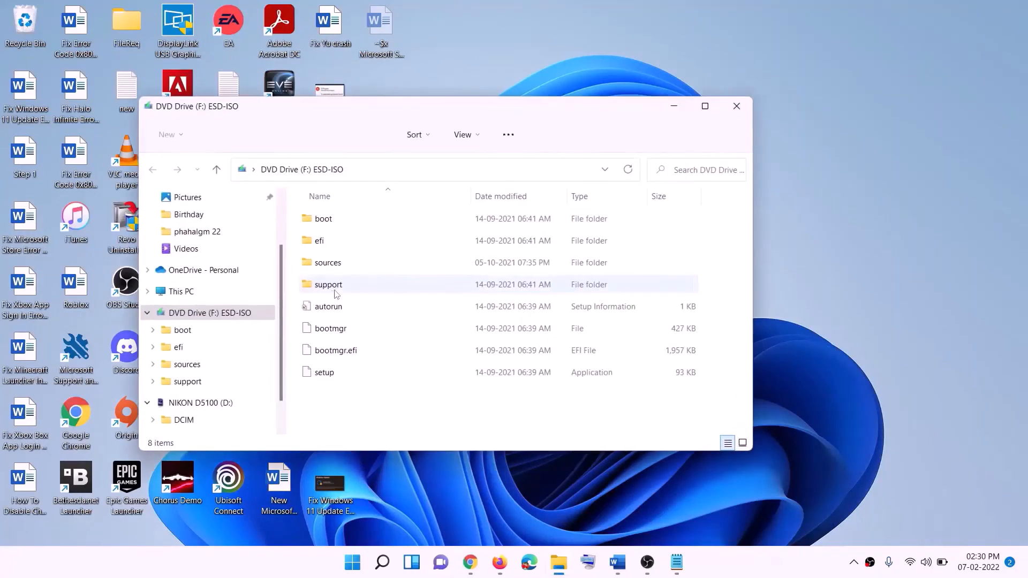
# - Run setup from the mounted ESD-ISO drive with administrator permission and proceed past the Install Windows 11 page
pyautogui.click(327, 374)
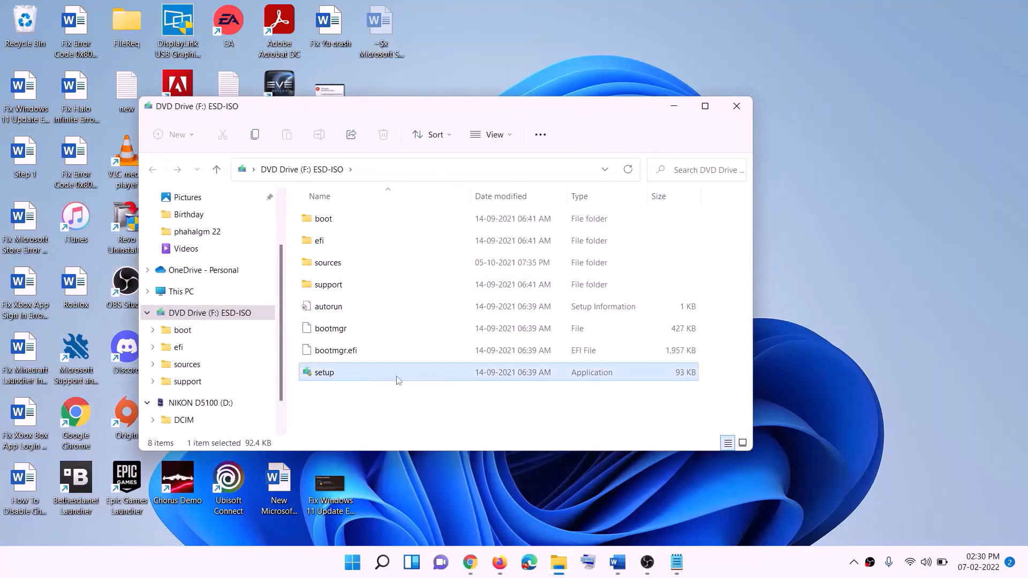
pyautogui.doubleClick(352, 372)
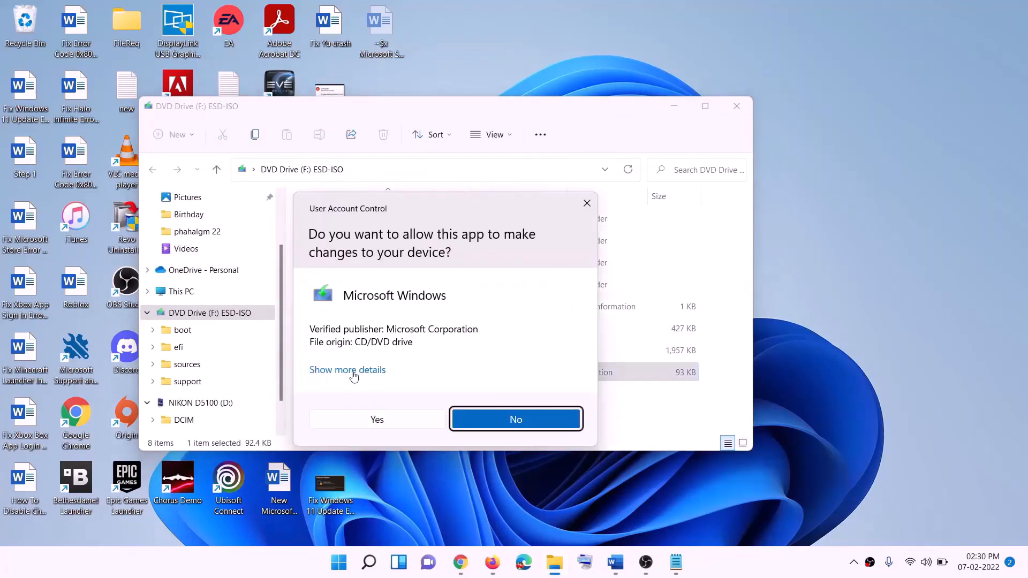
pyautogui.click(414, 422)
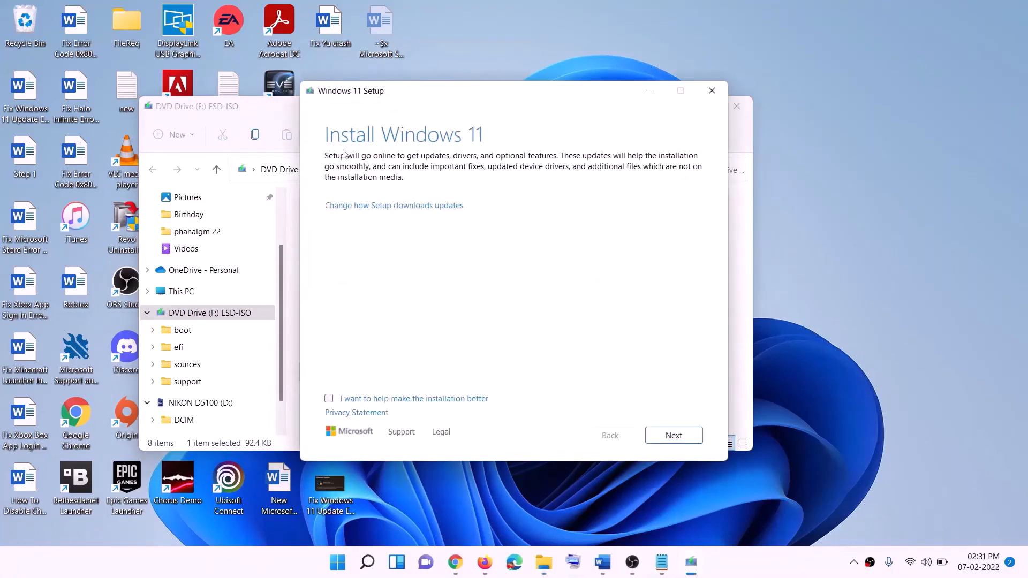
pyautogui.click(674, 436)
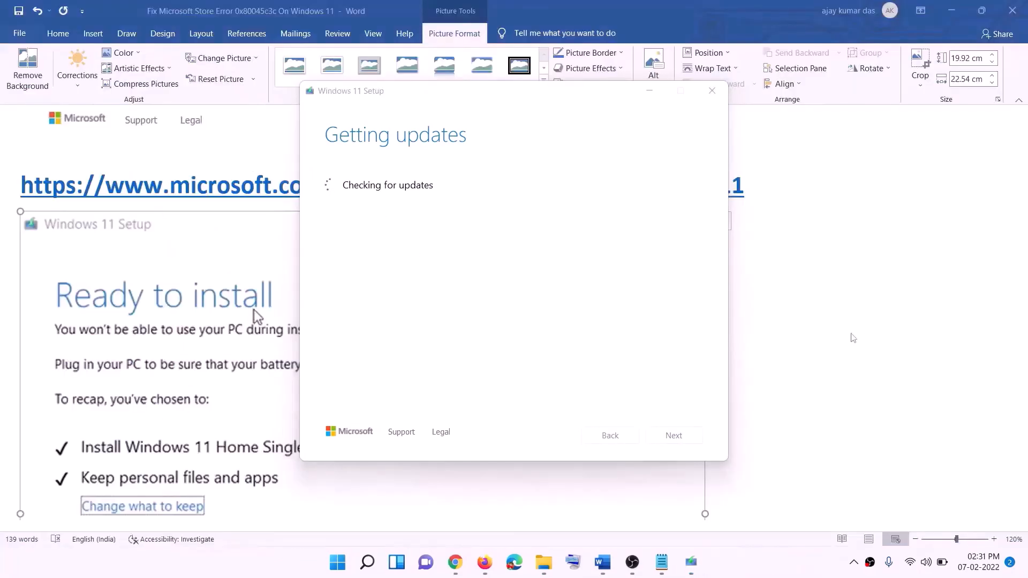
# - Examine the Ready to install screenshot in the Word guide, including the recap of choices and the Install option
pyautogui.scroll(-3, 266, 246)
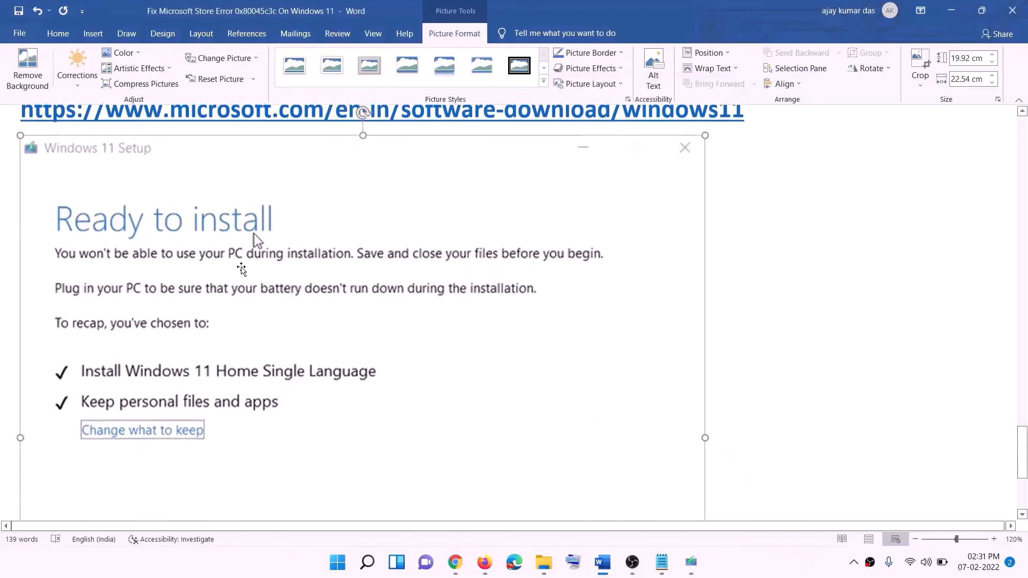
pyautogui.scroll(-1, 91, 342)
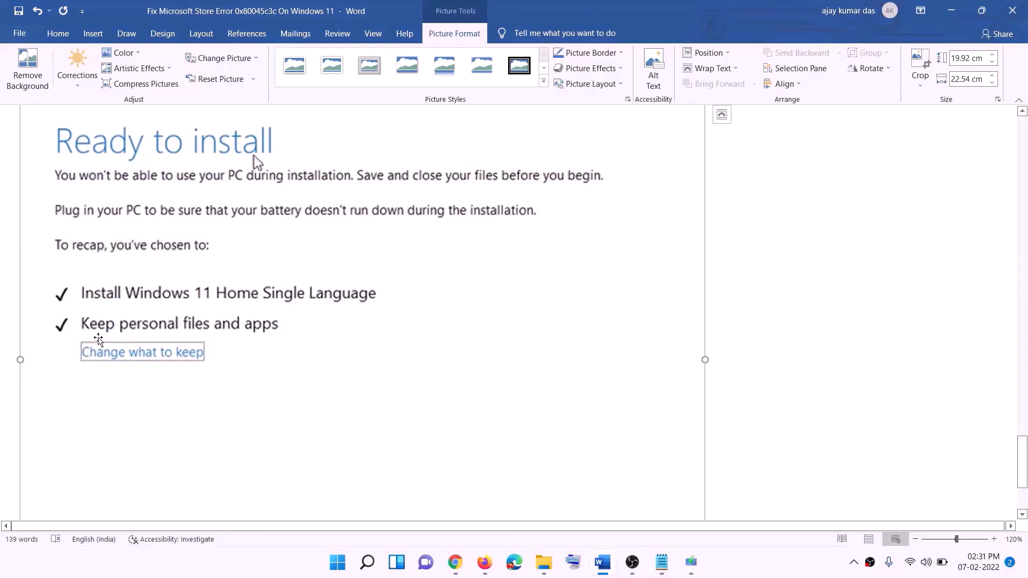
pyautogui.scroll(-1, 382, 334)
pyautogui.scroll(-3, 382, 335)
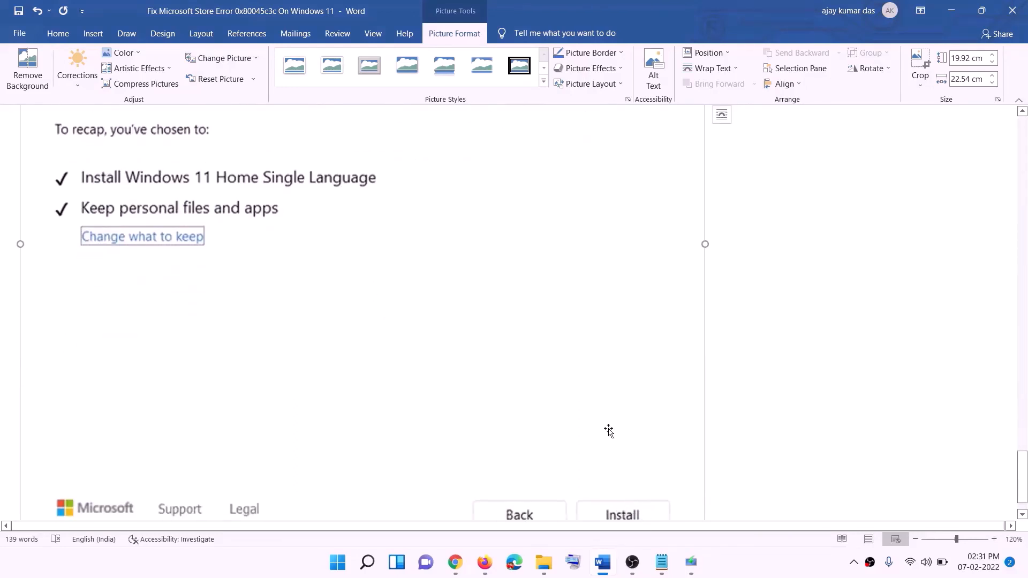
pyautogui.scroll(6, 546, 402)
pyautogui.scroll(1, 546, 401)
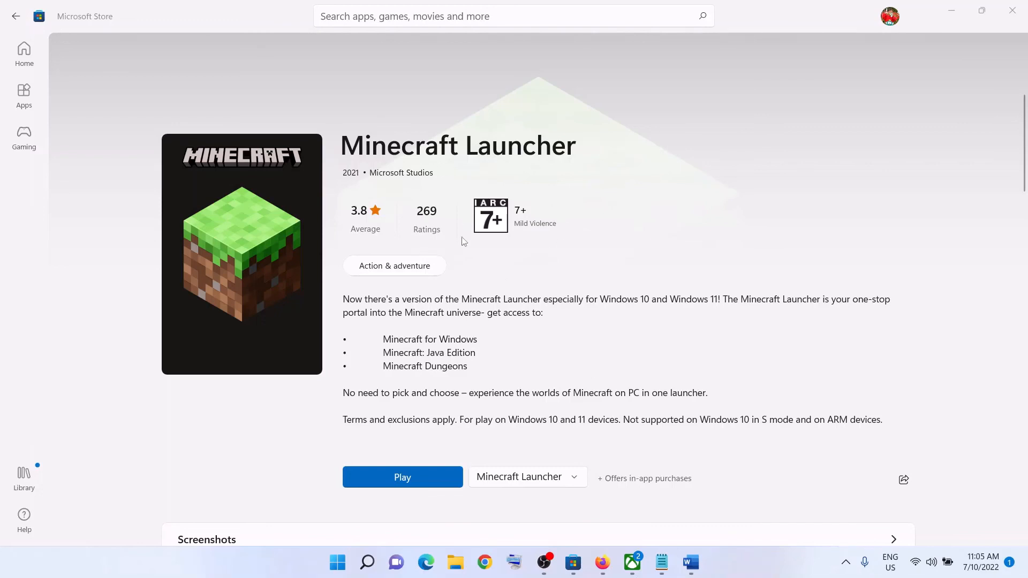
# - Switch to the Xbox app to view its Minecraft Launcher page
pyautogui.click(632, 562)
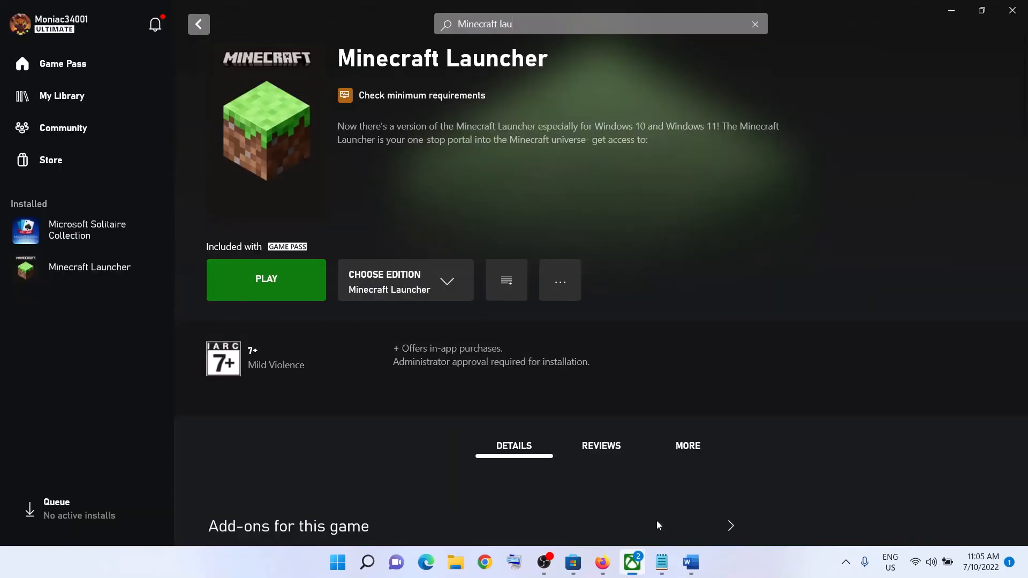